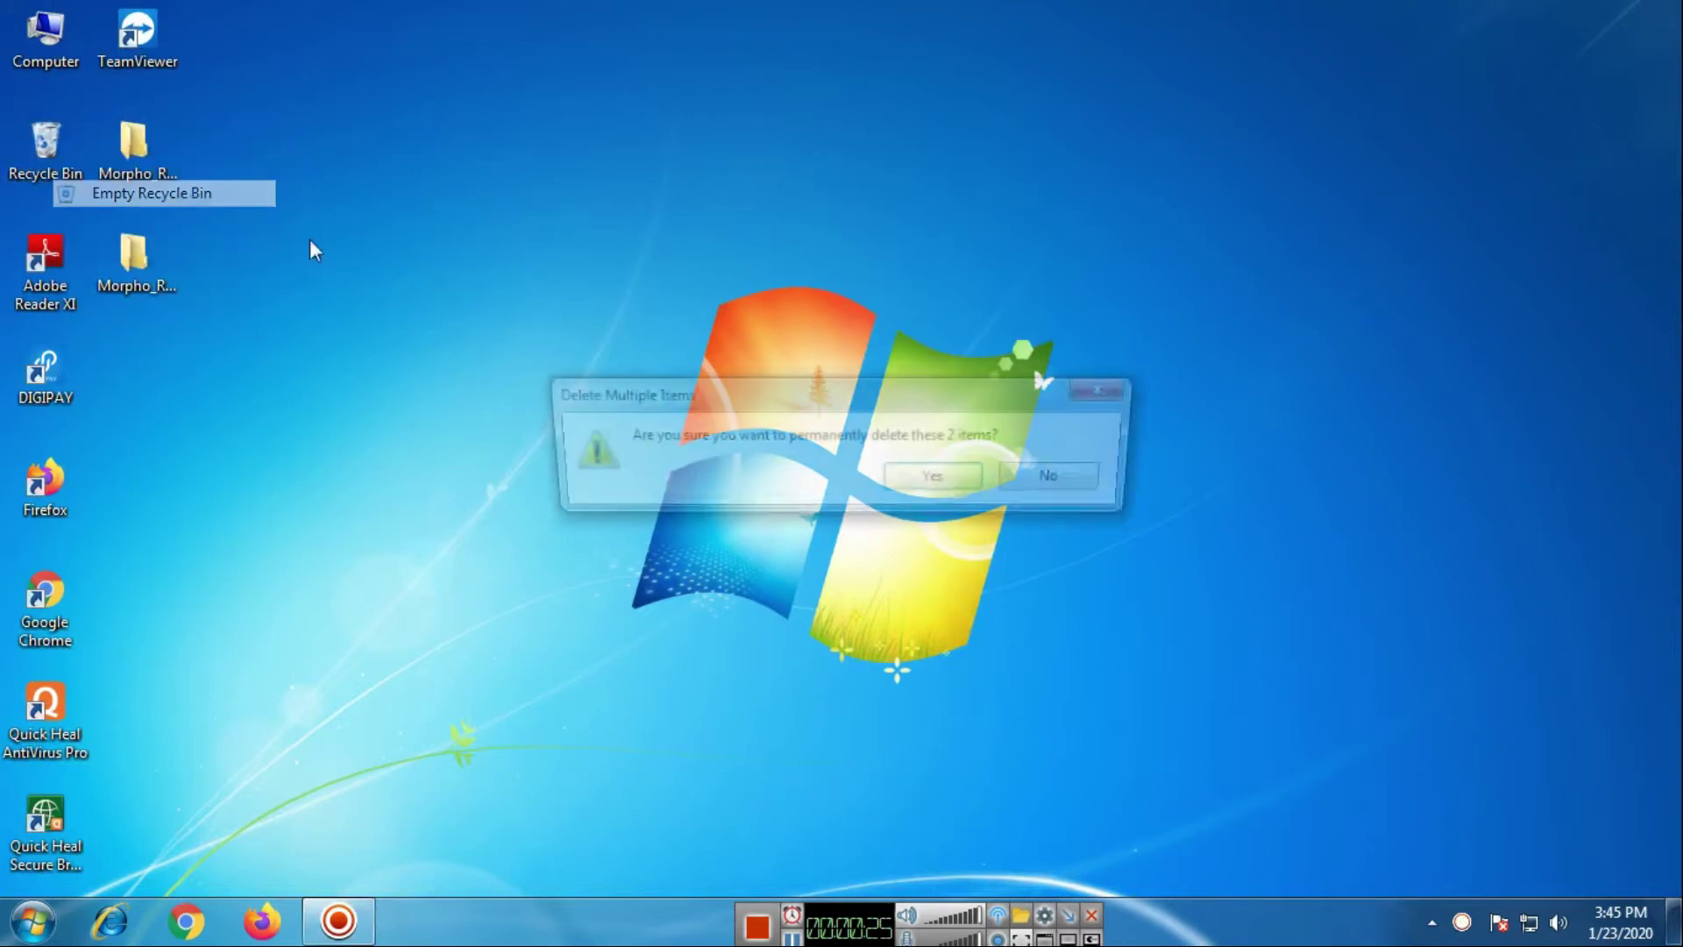
- Confirm permanent deletion of the Recycle Bin's items, and open the Morpho_RD_2.0.1.15 folder to view its files before minimizing it
left_click(964, 480)
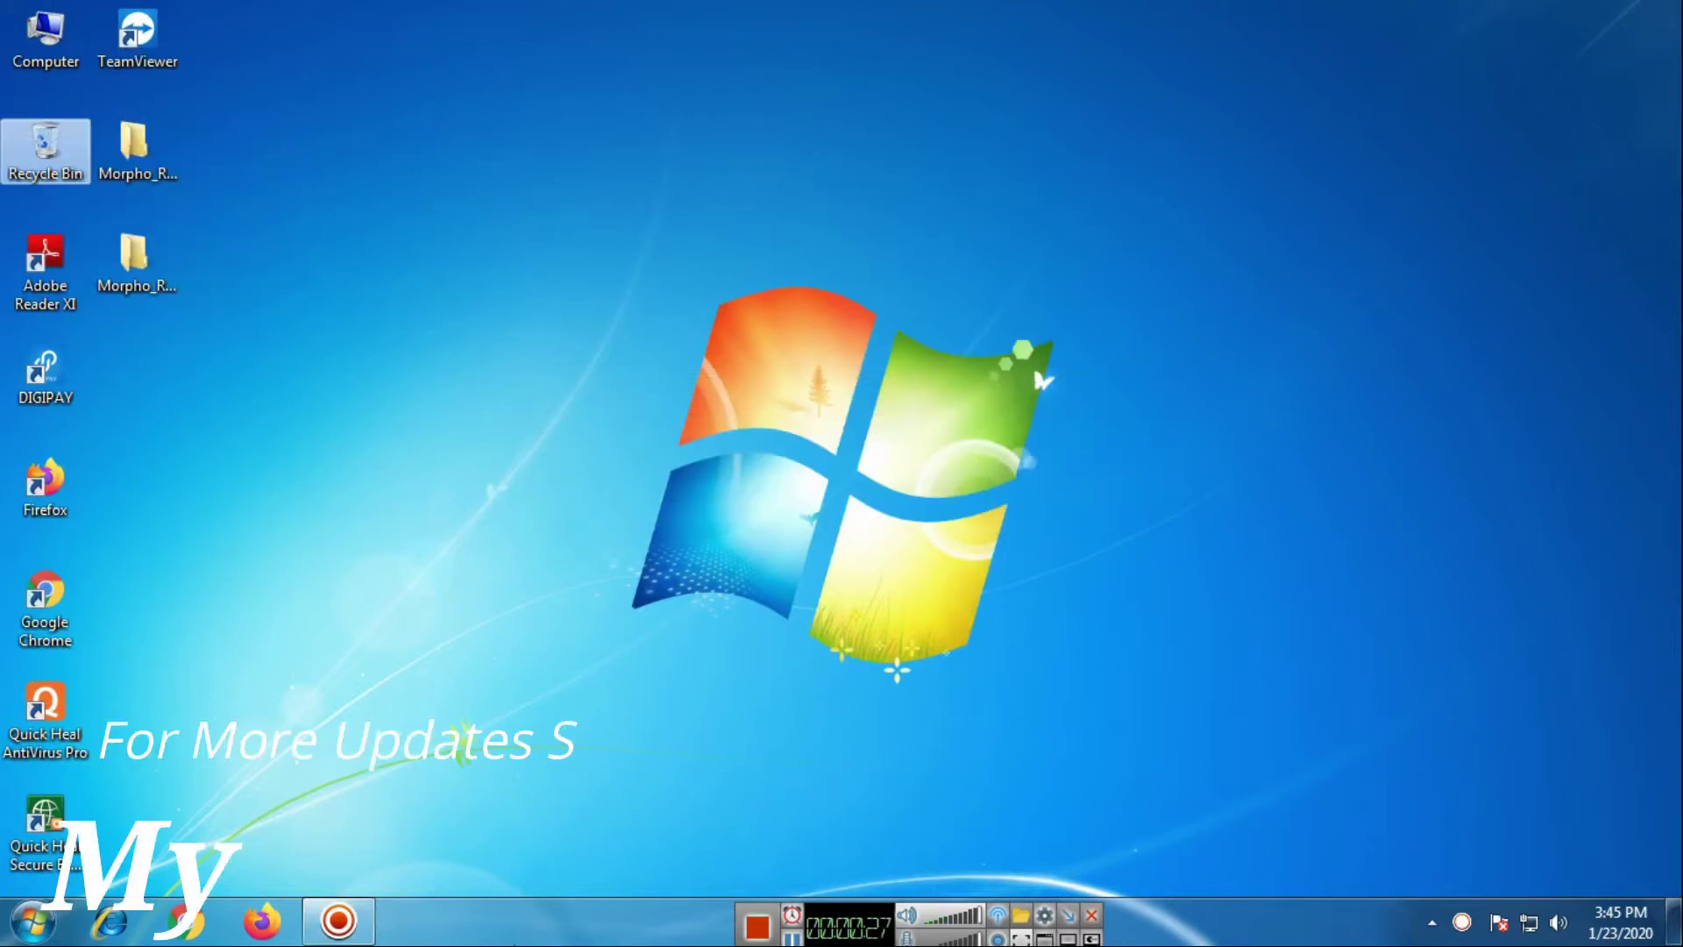
left_click(456, 496)
double_click(135, 163)
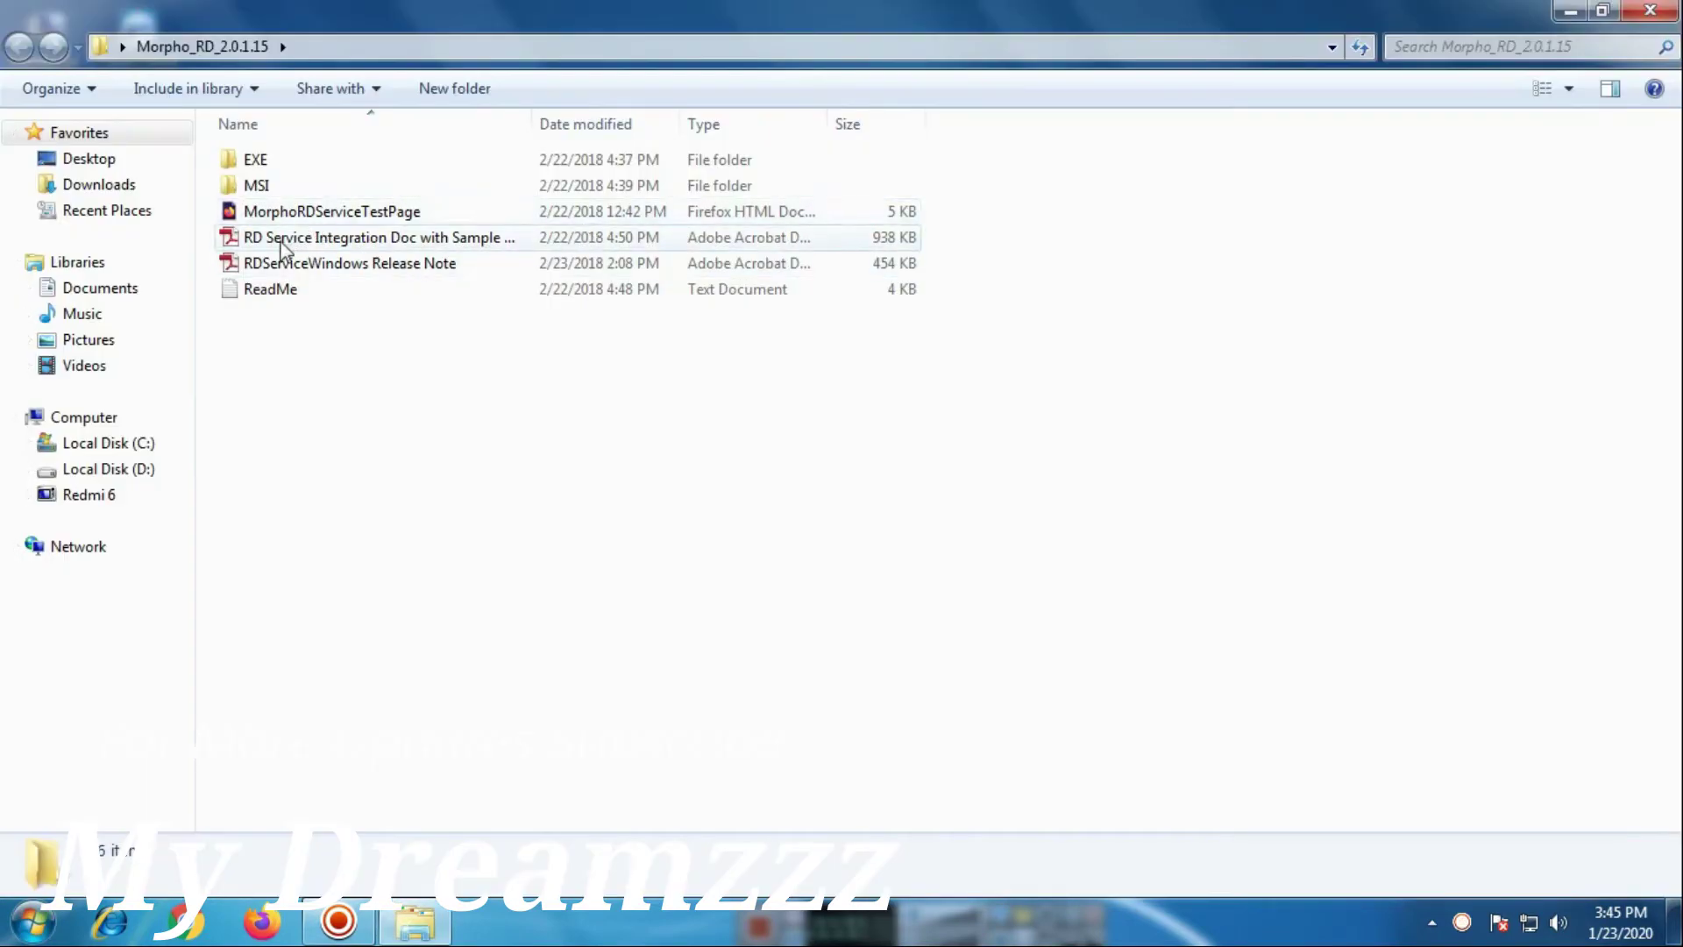
left_click(1571, 12)
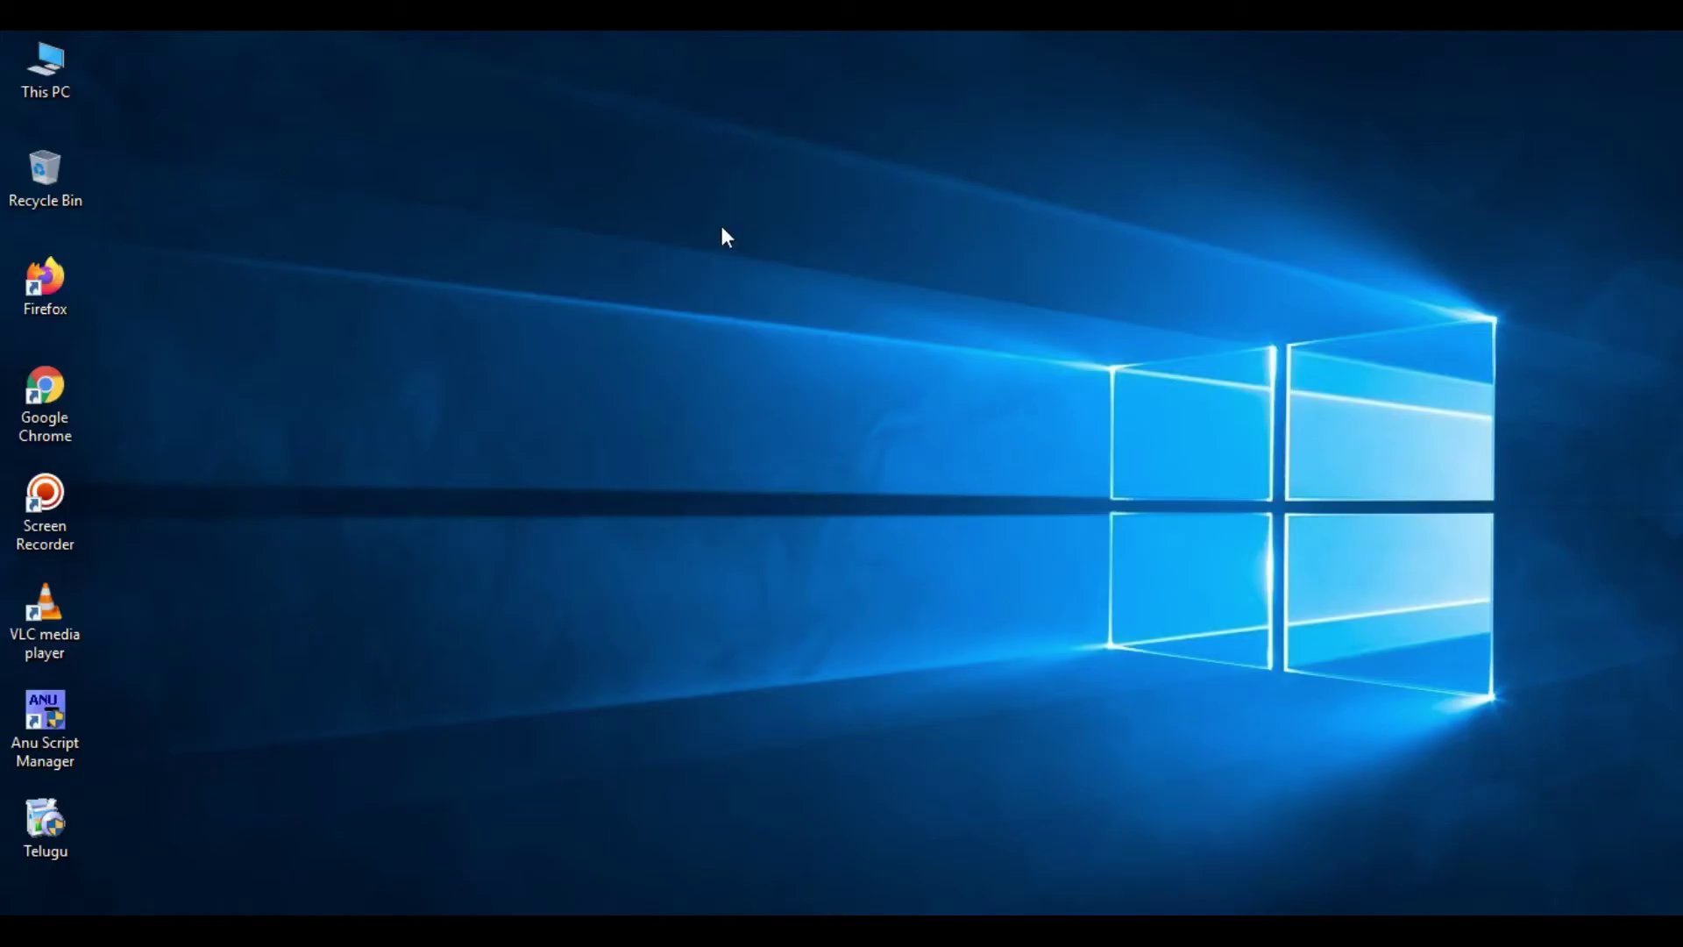
- Refresh the desktop and look over the folders and drives in This PC, closing the window when done
right_click(722, 228)
left_click(771, 299)
double_click(35, 50)
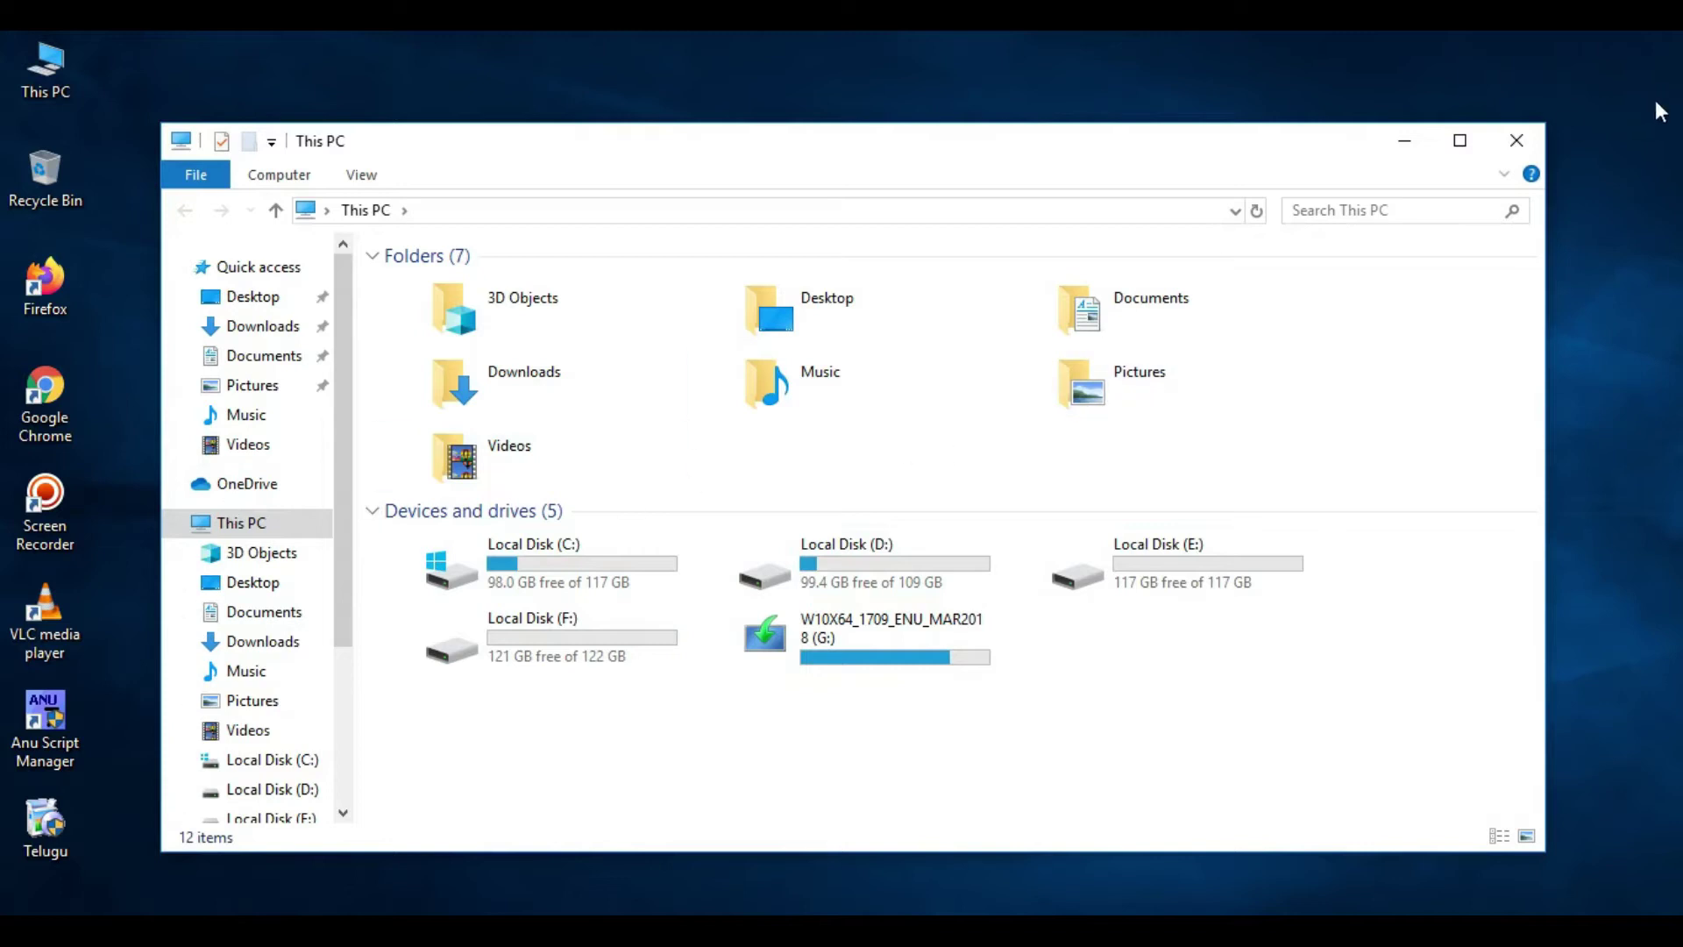
left_click(1517, 140)
- Open Google Chrome and search the web for .net framework 4.5
double_click(63, 372)
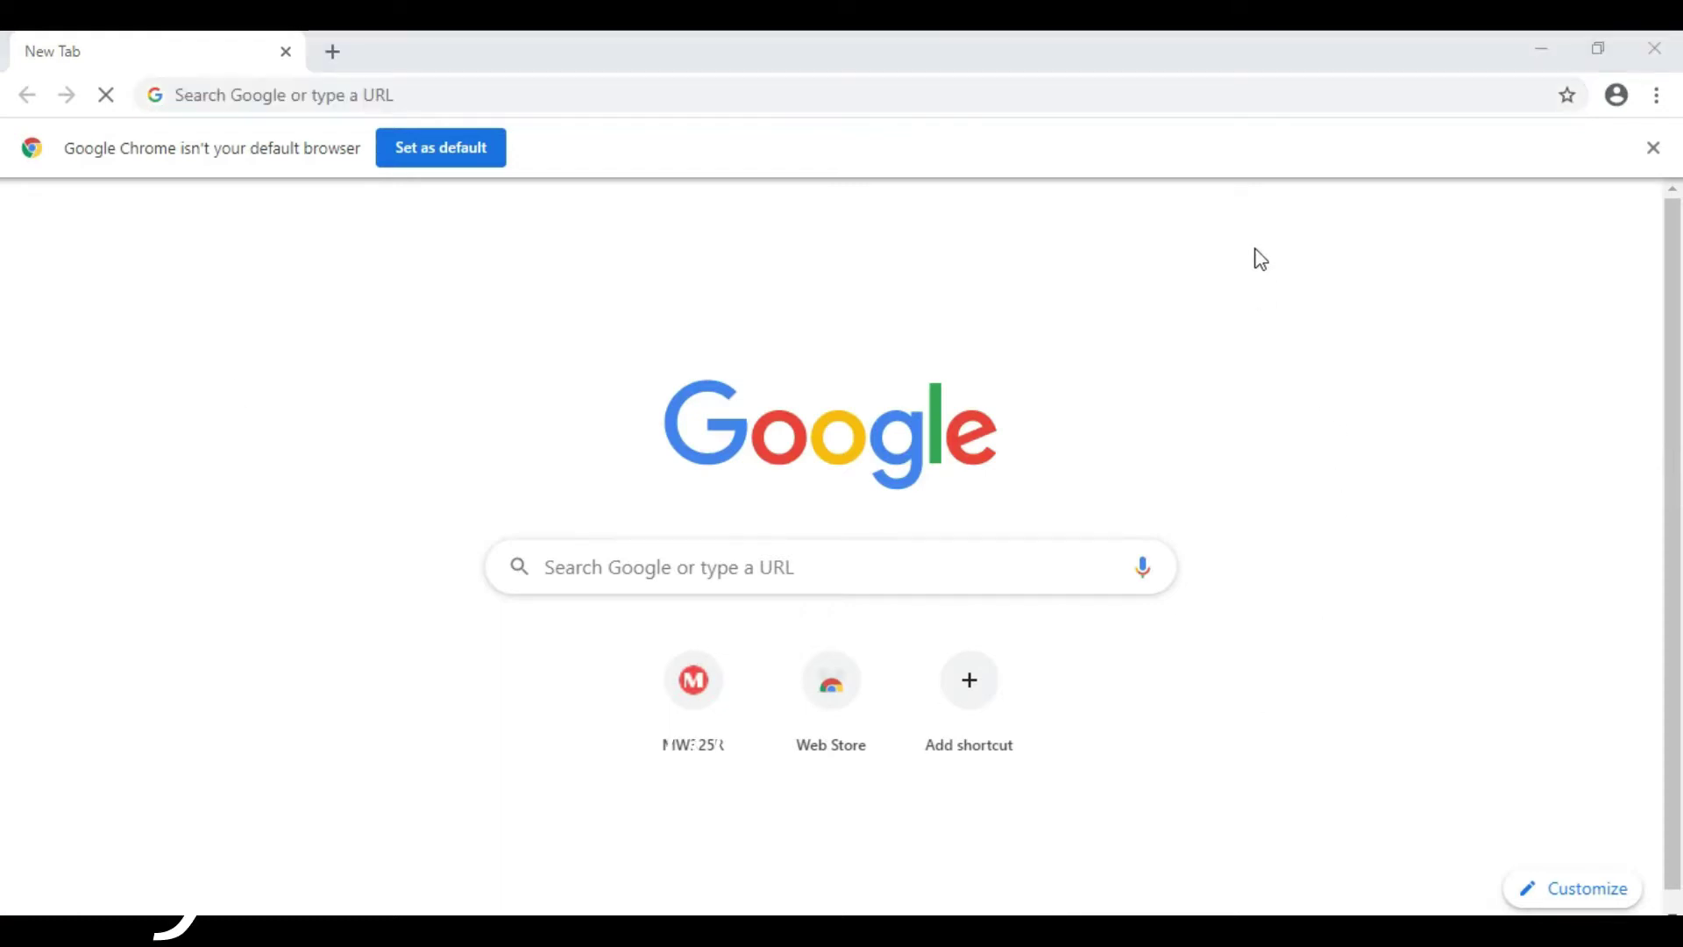
left_click(1530, 48)
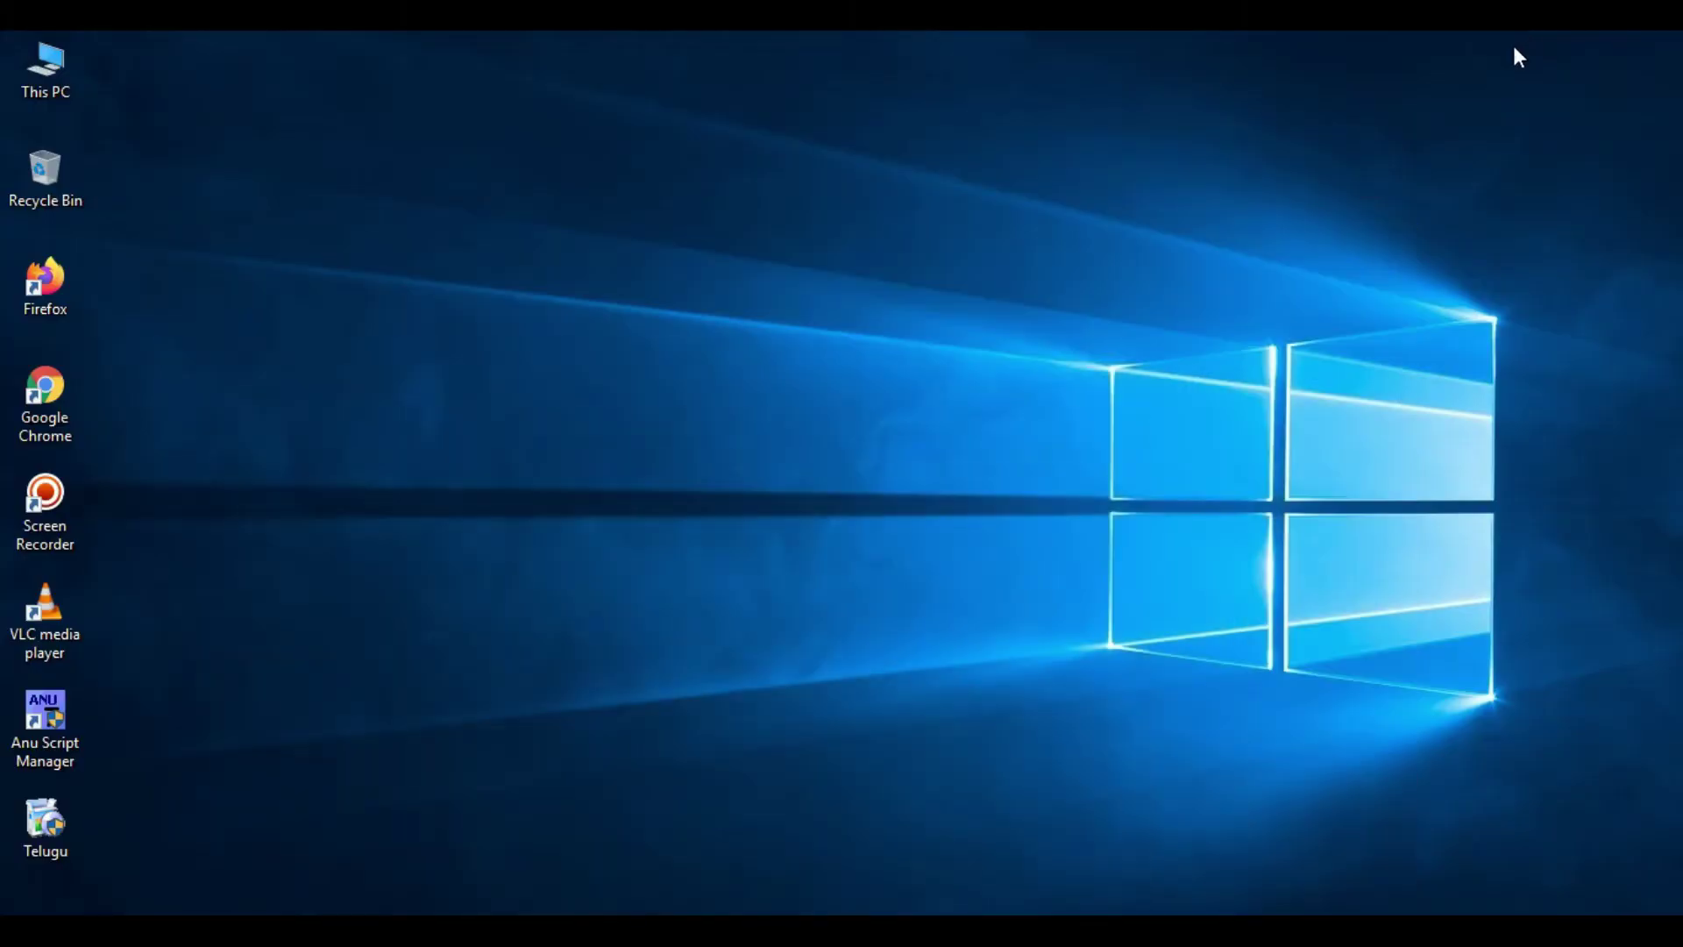
key("alt+Tab")
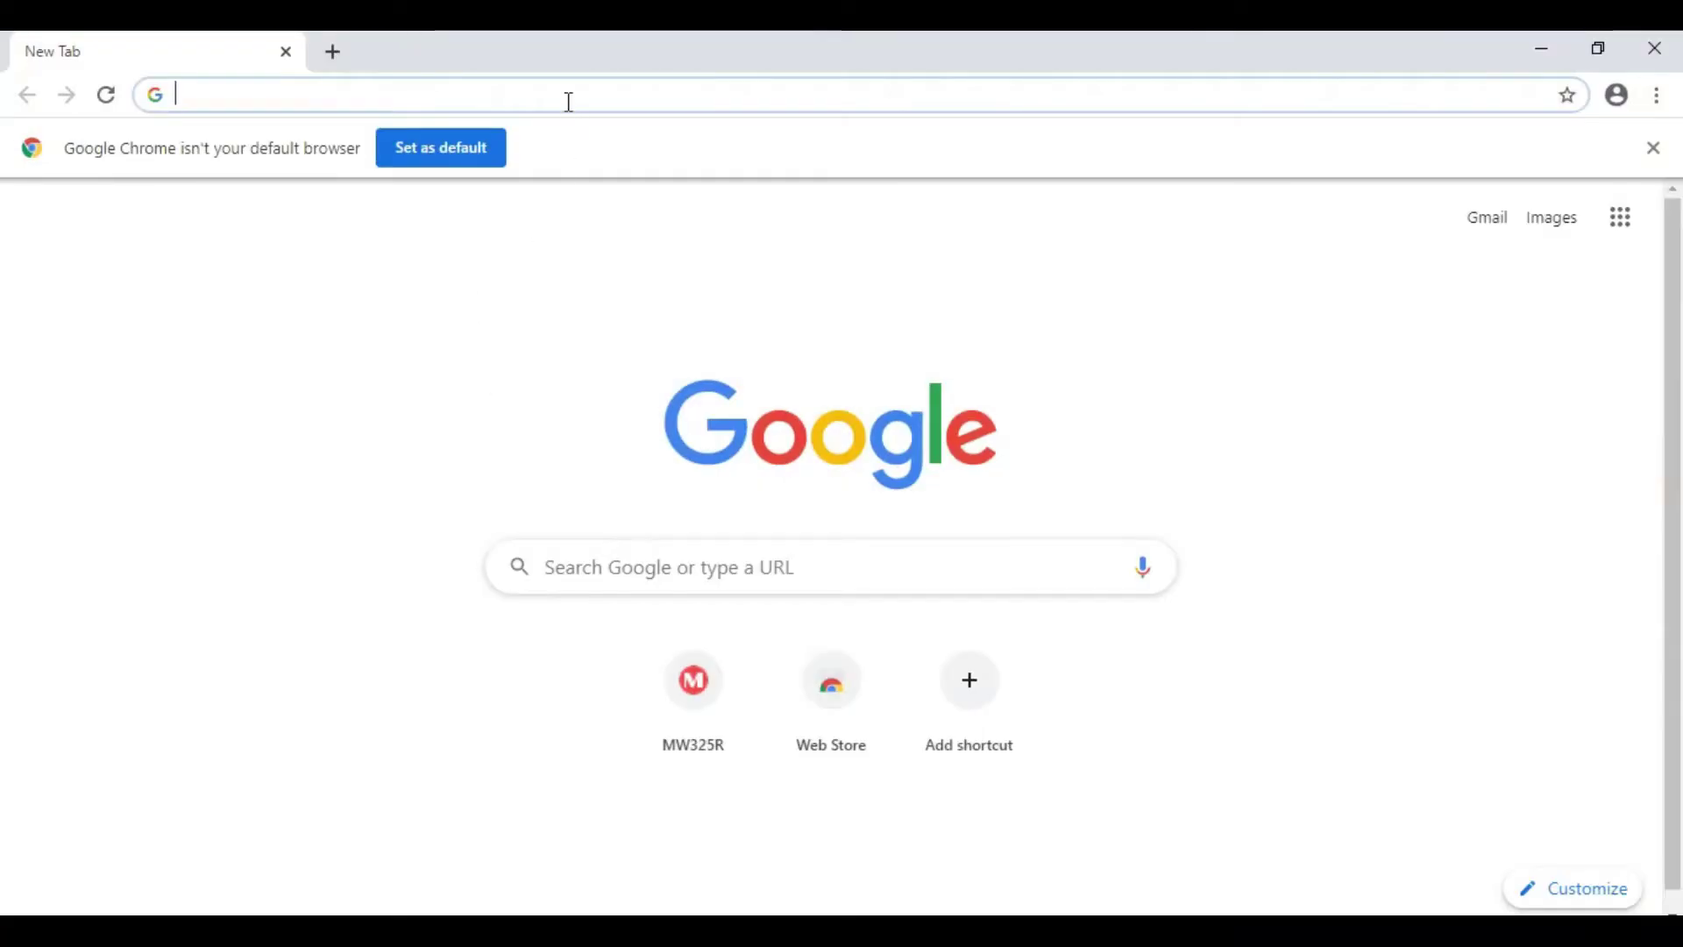
type(".net")
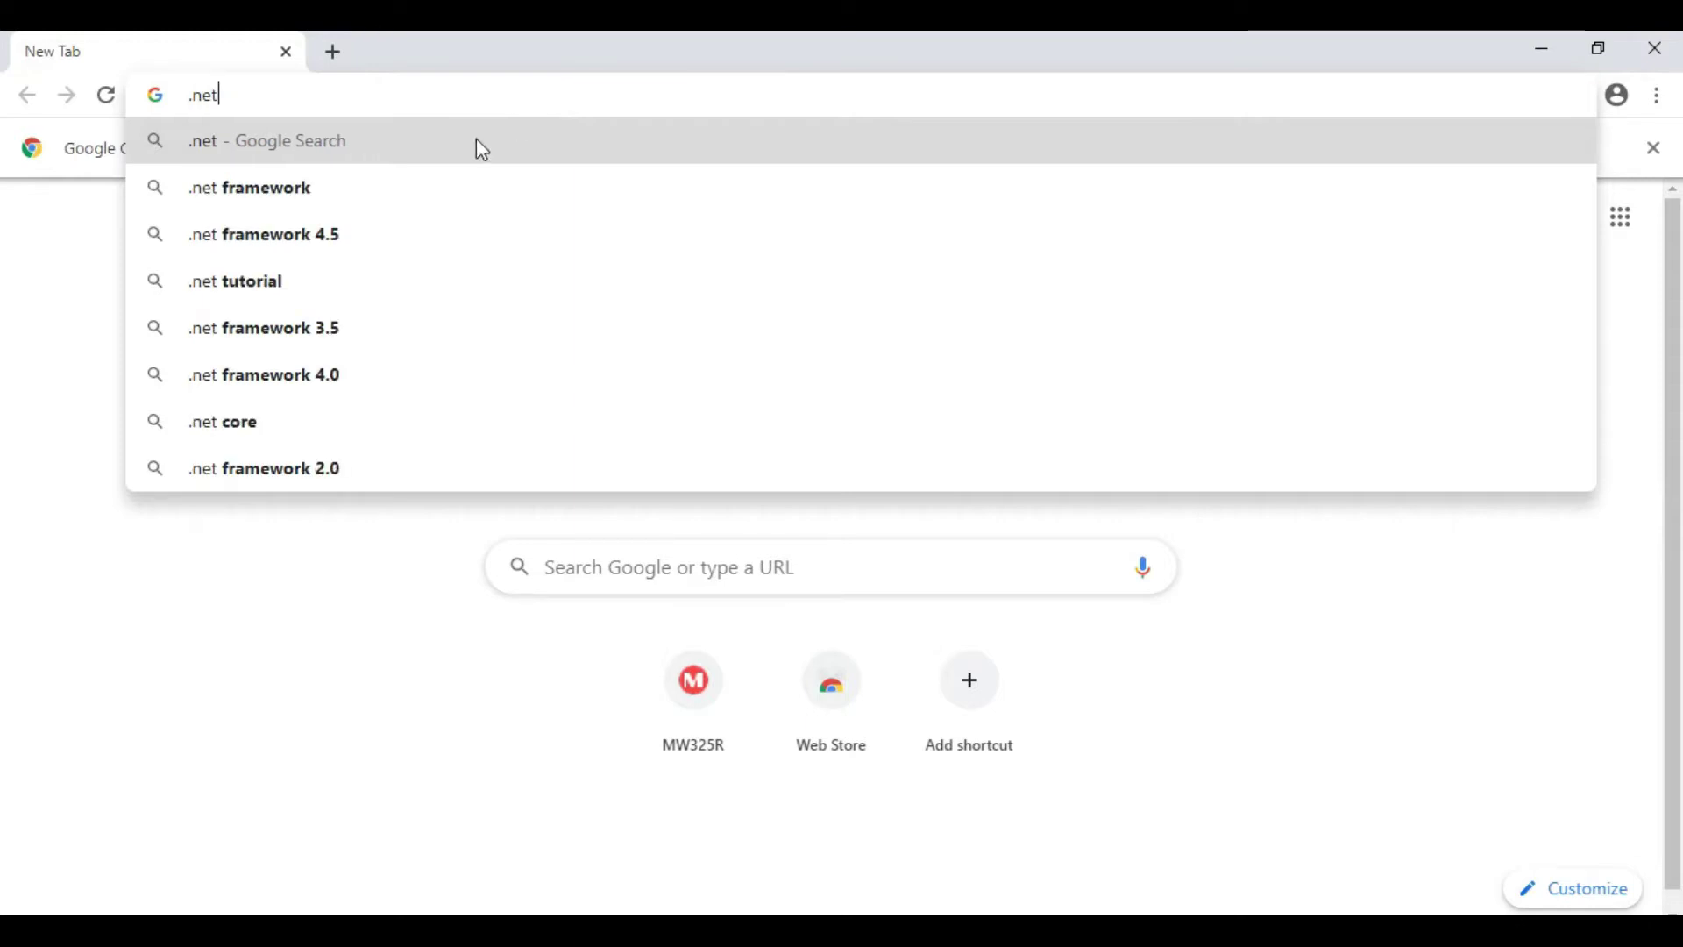
left_click(255, 237)
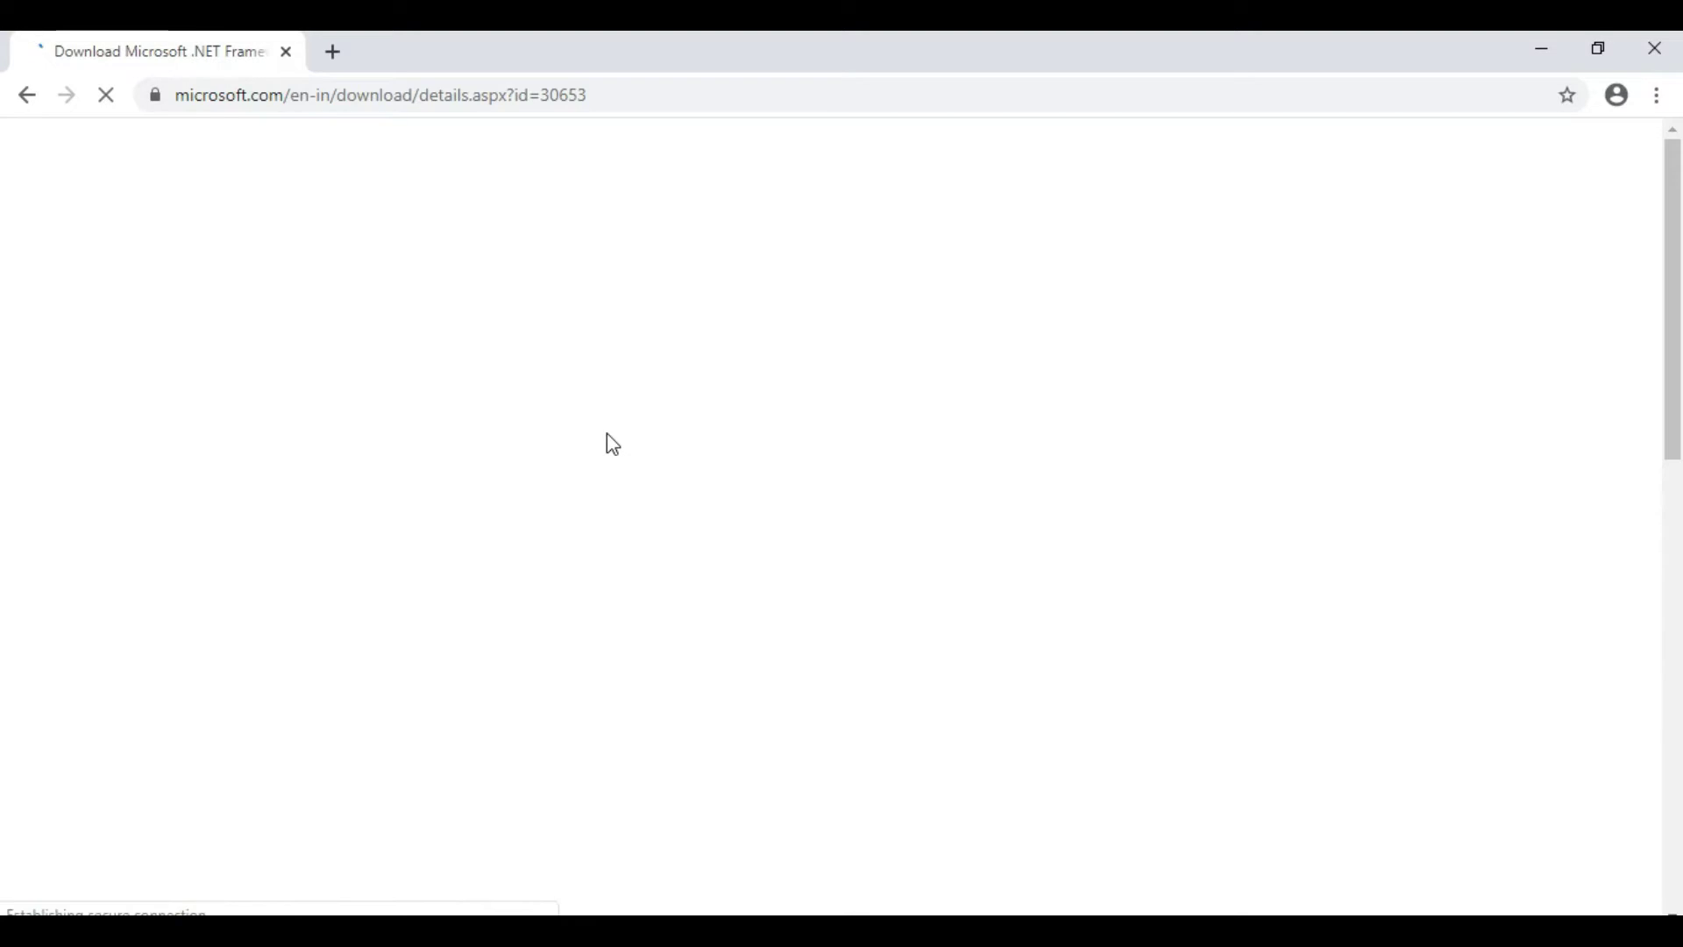
- Download the English version of Microsoft .NET Framework 4.5 from Microsoft's download page and run the downloaded installer
scroll(616, 427, "down", 5)
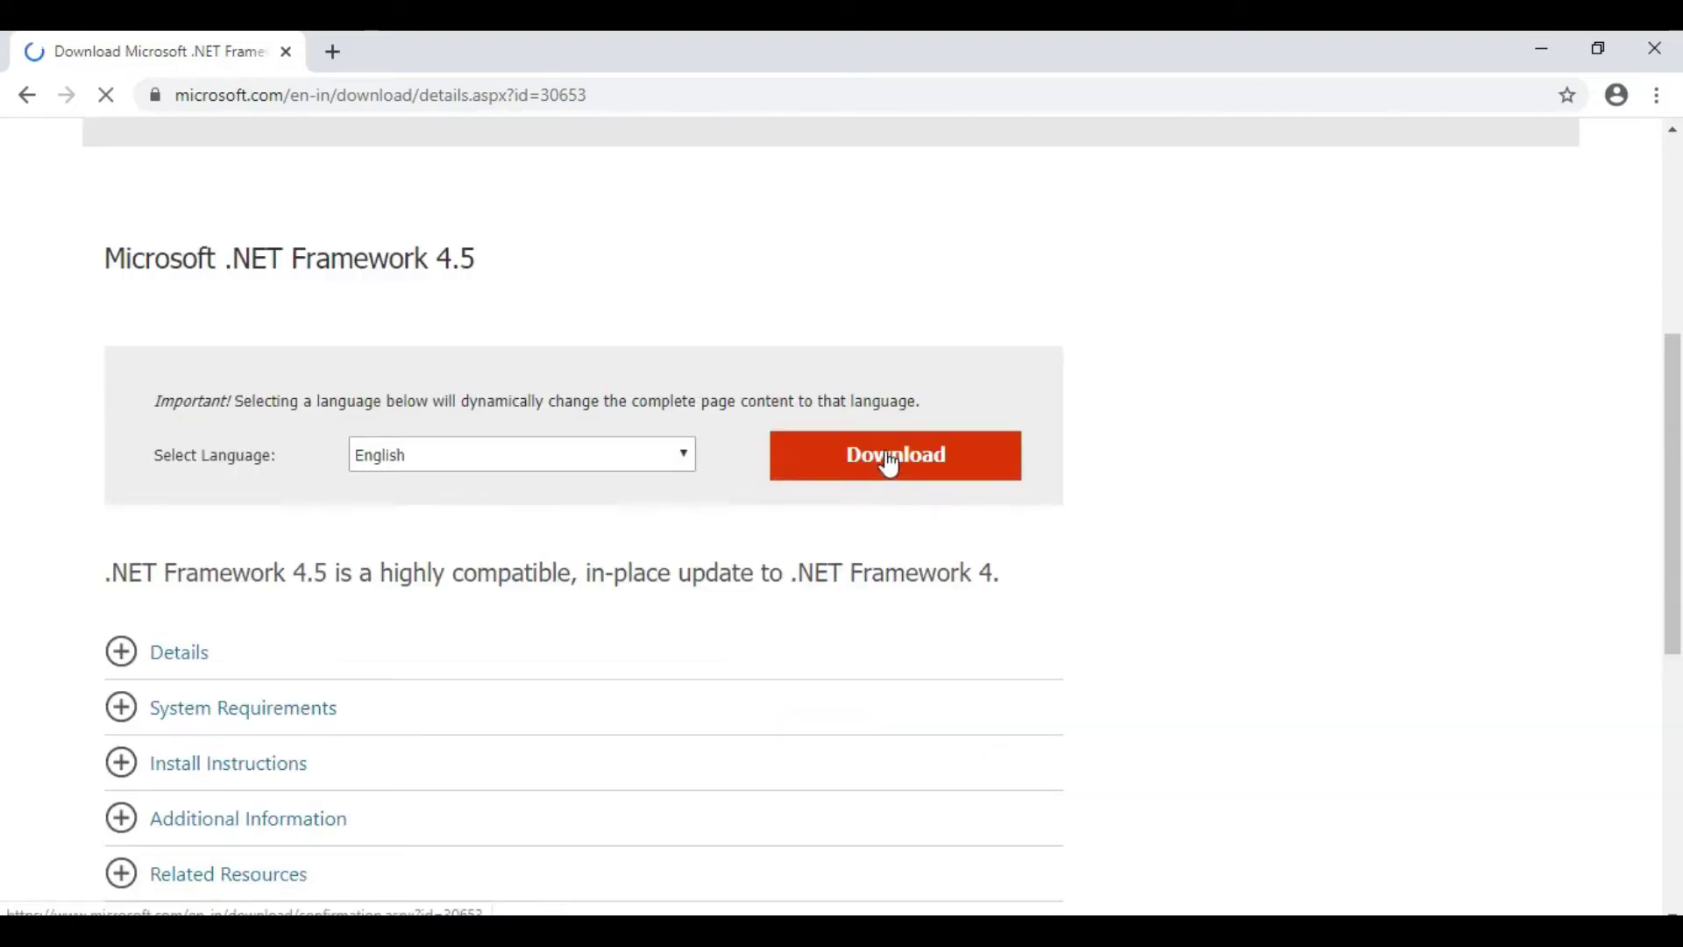
left_click(860, 457)
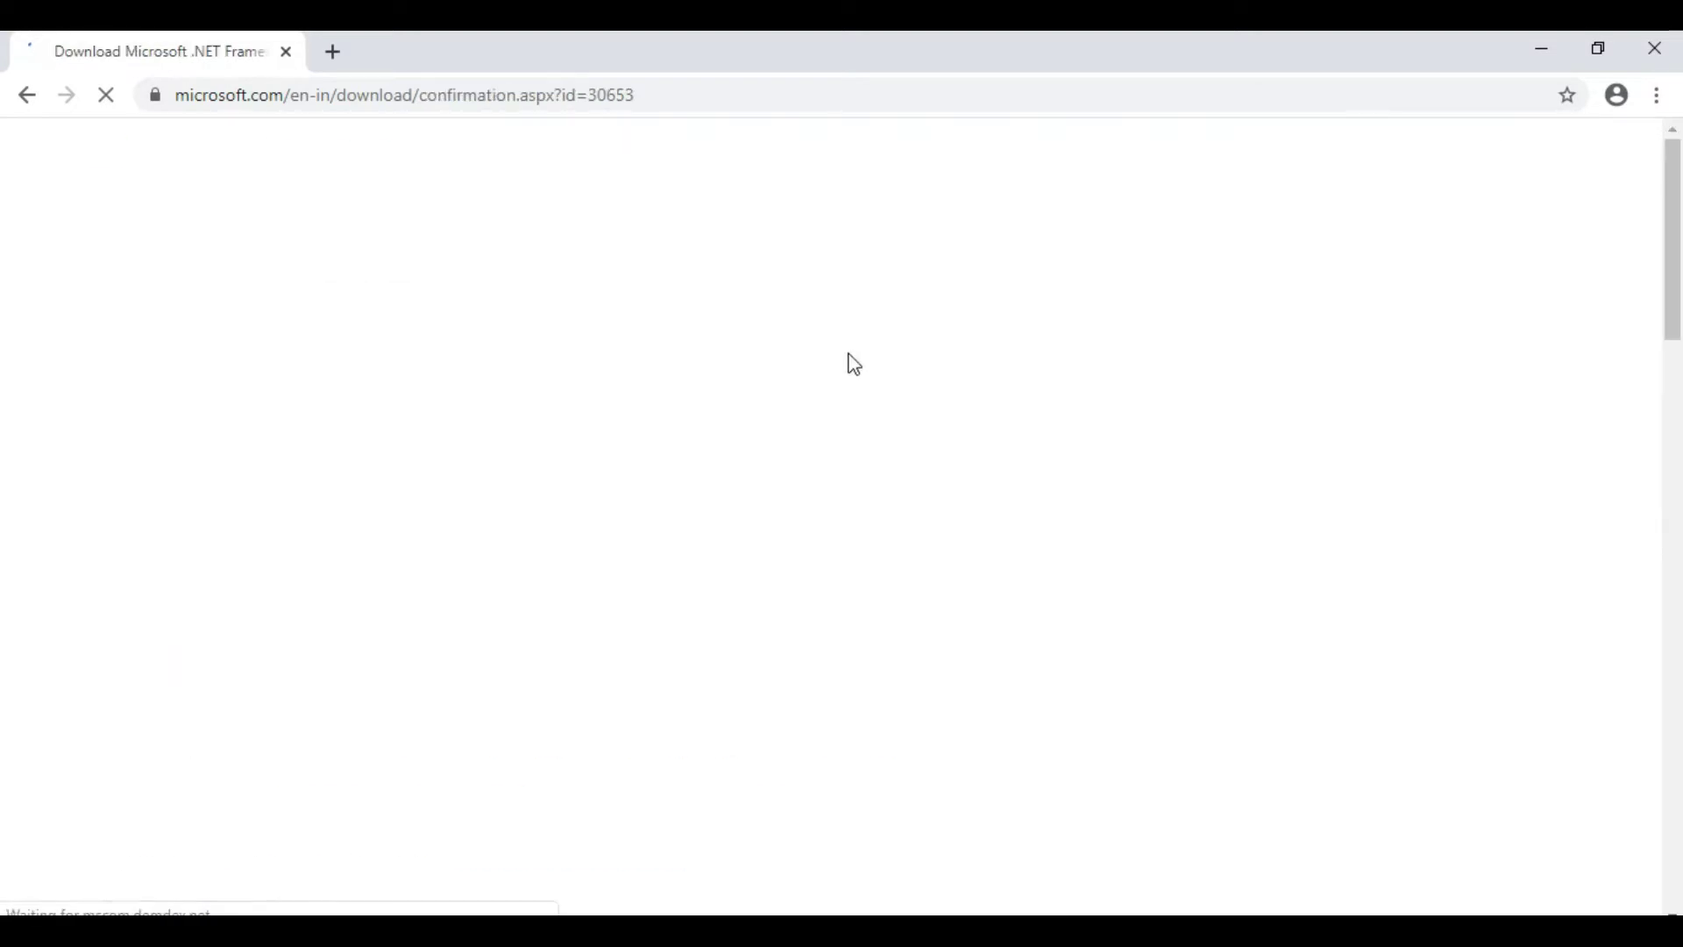
scroll(829, 342, "down", 5)
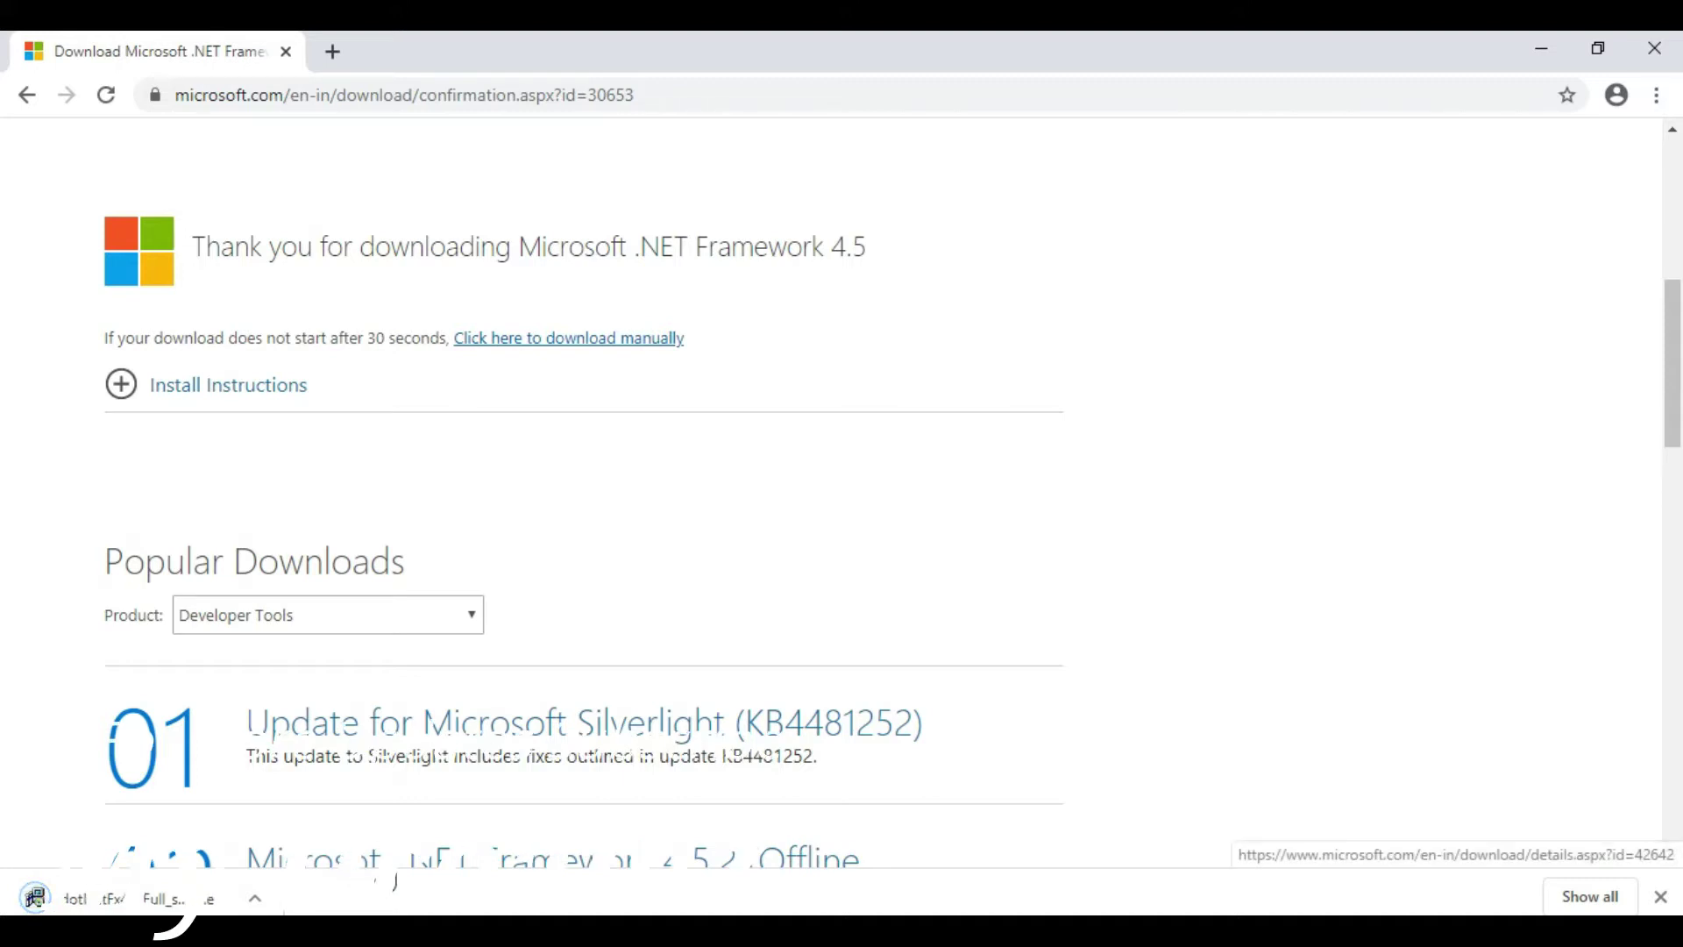
left_click(153, 903)
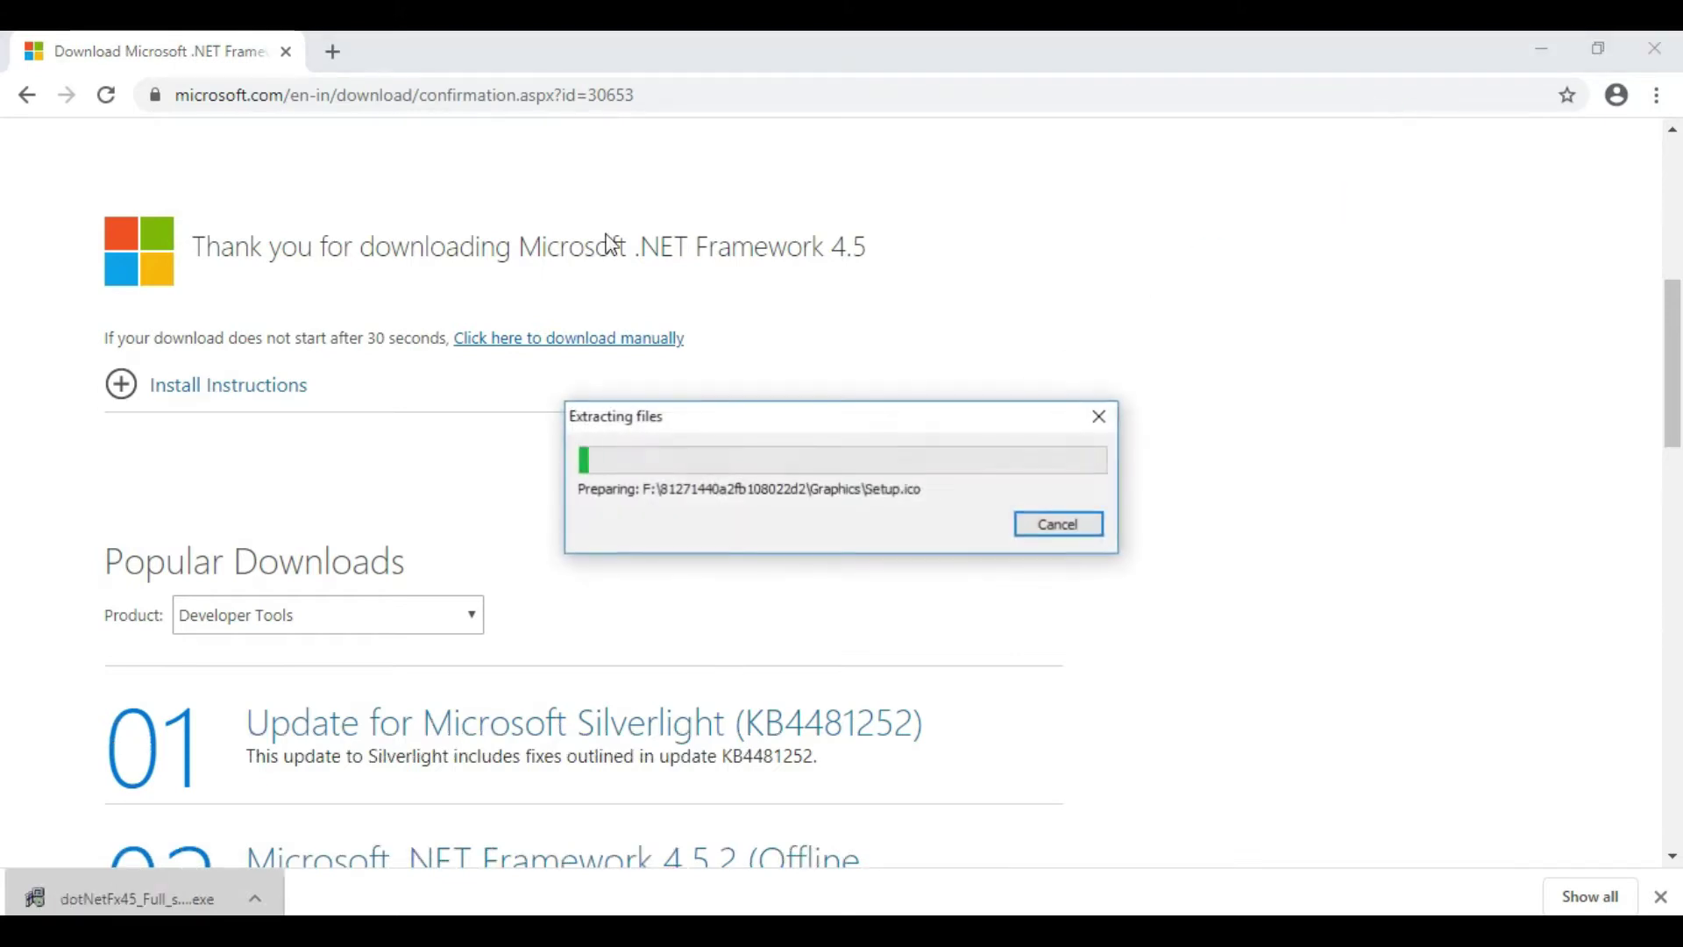
- Go to the Google home page and search for morpho drivers
left_click(552, 88)
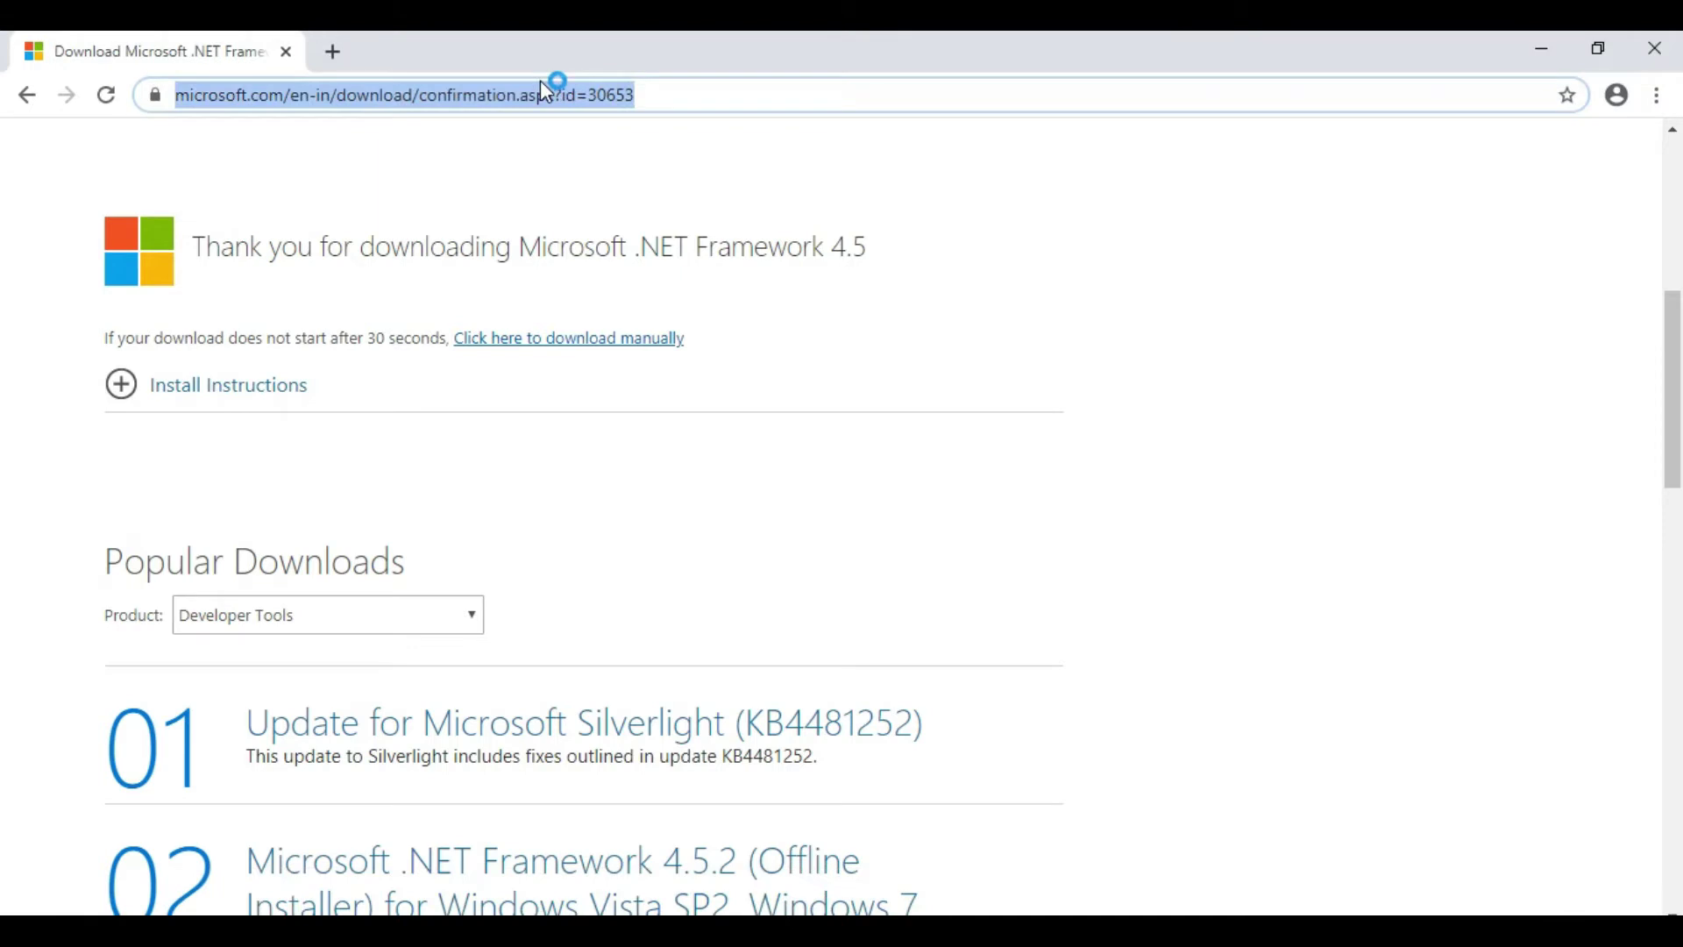
type("google")
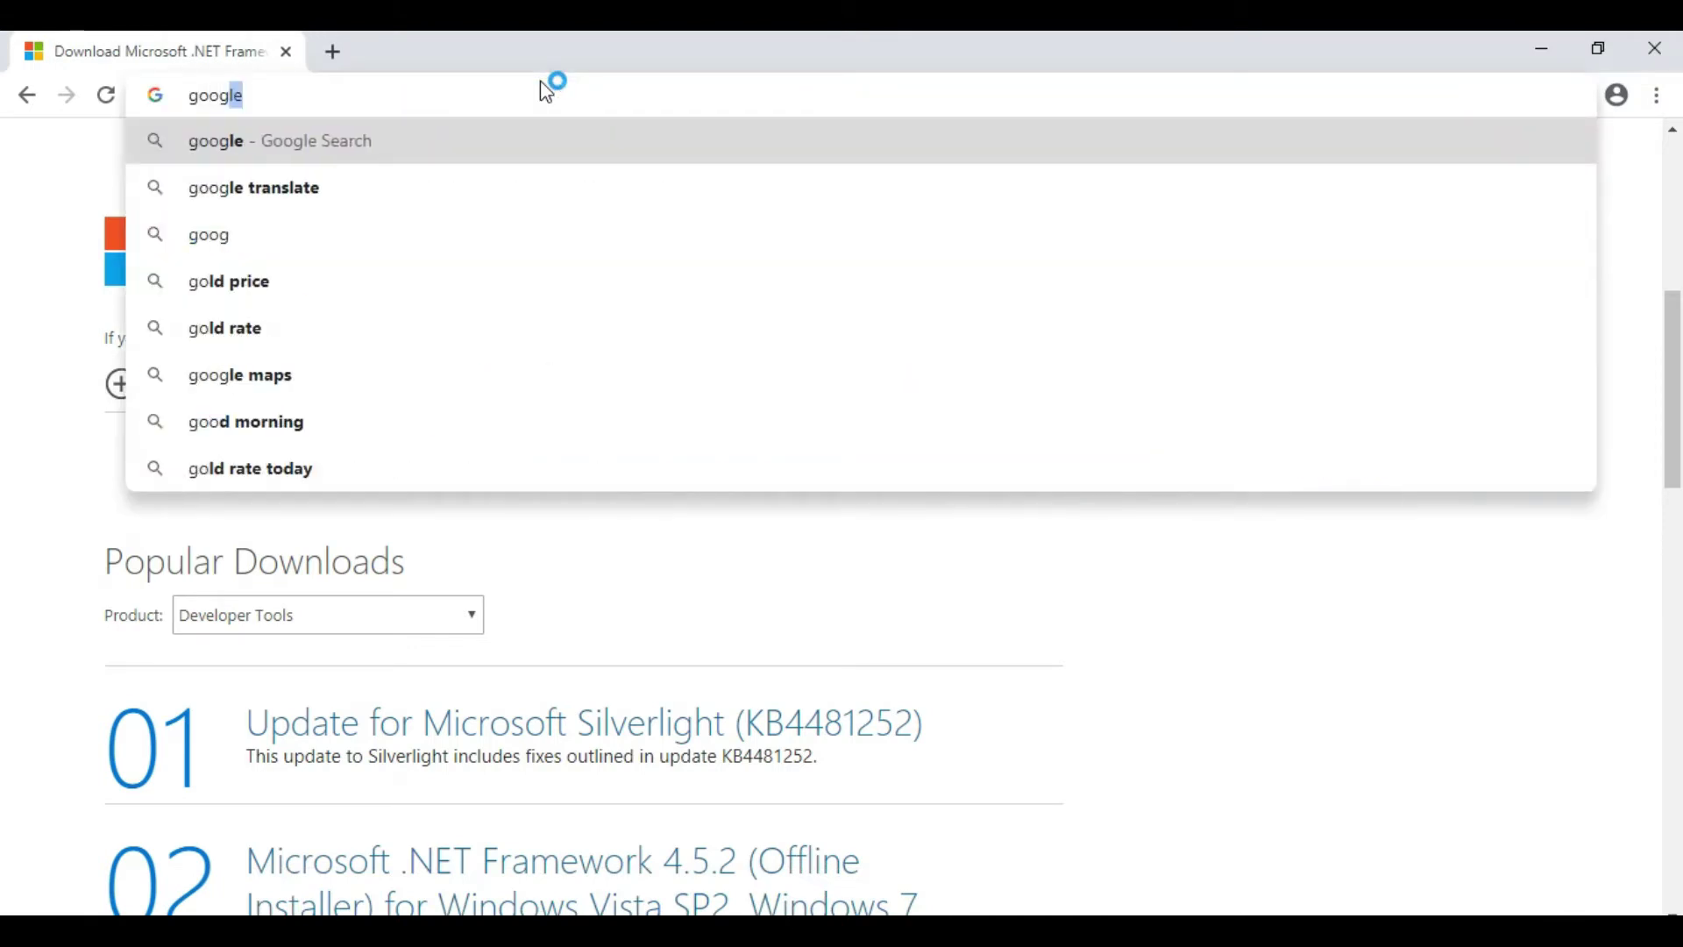
left_click(368, 142)
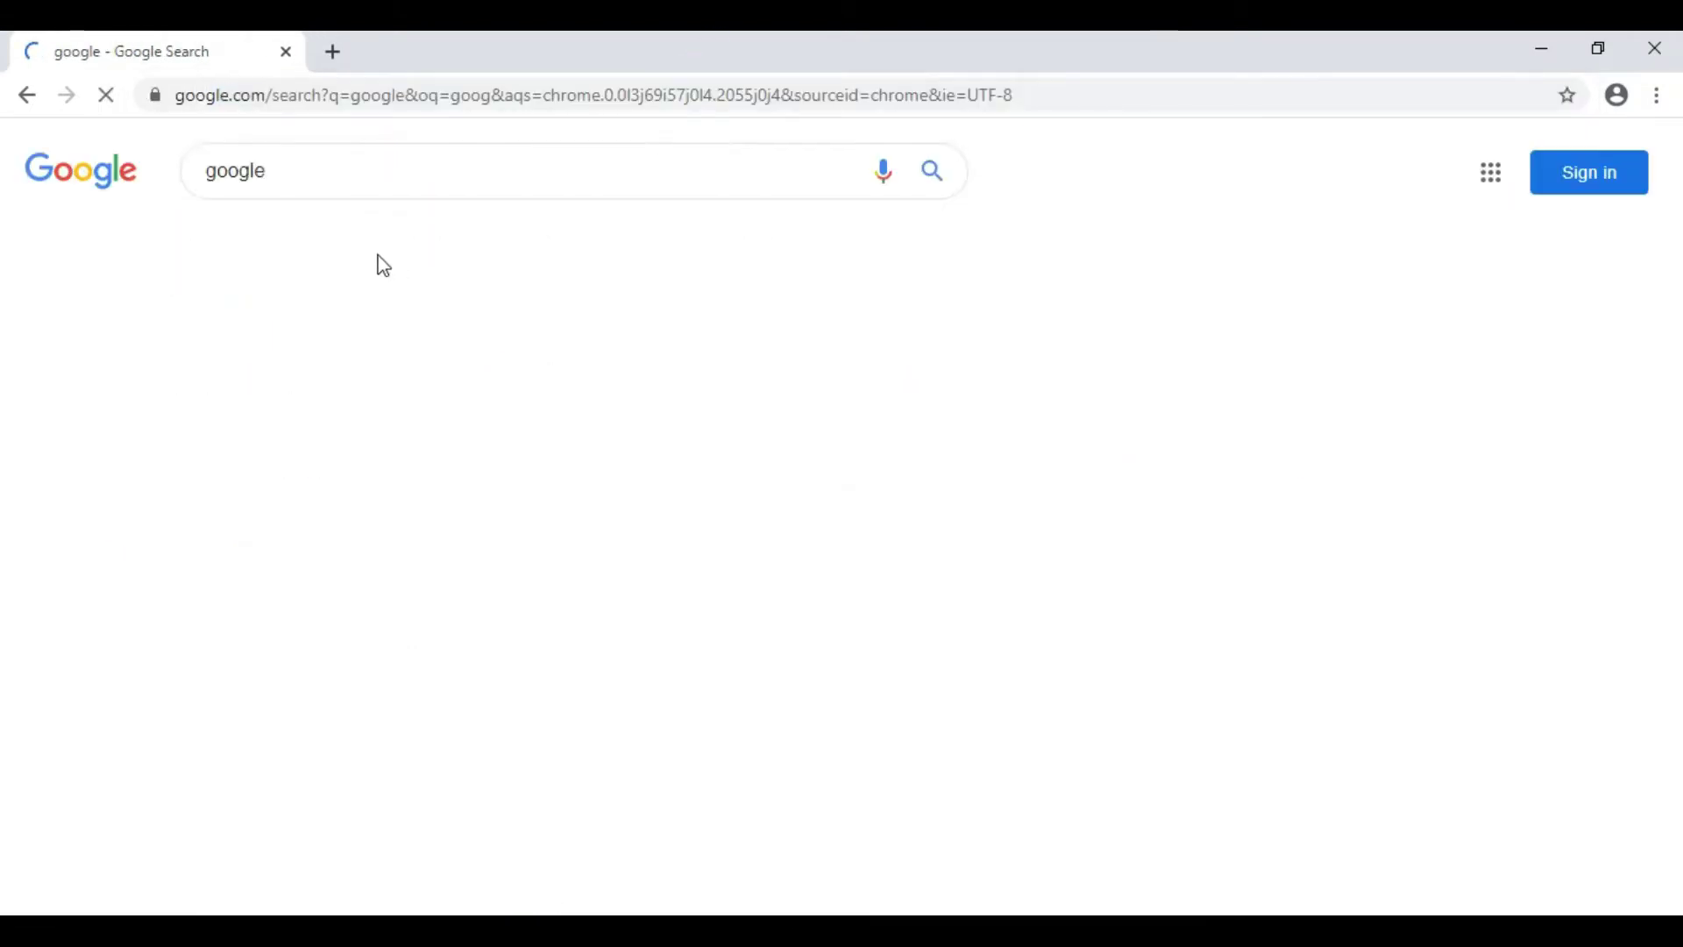
left_click(103, 186)
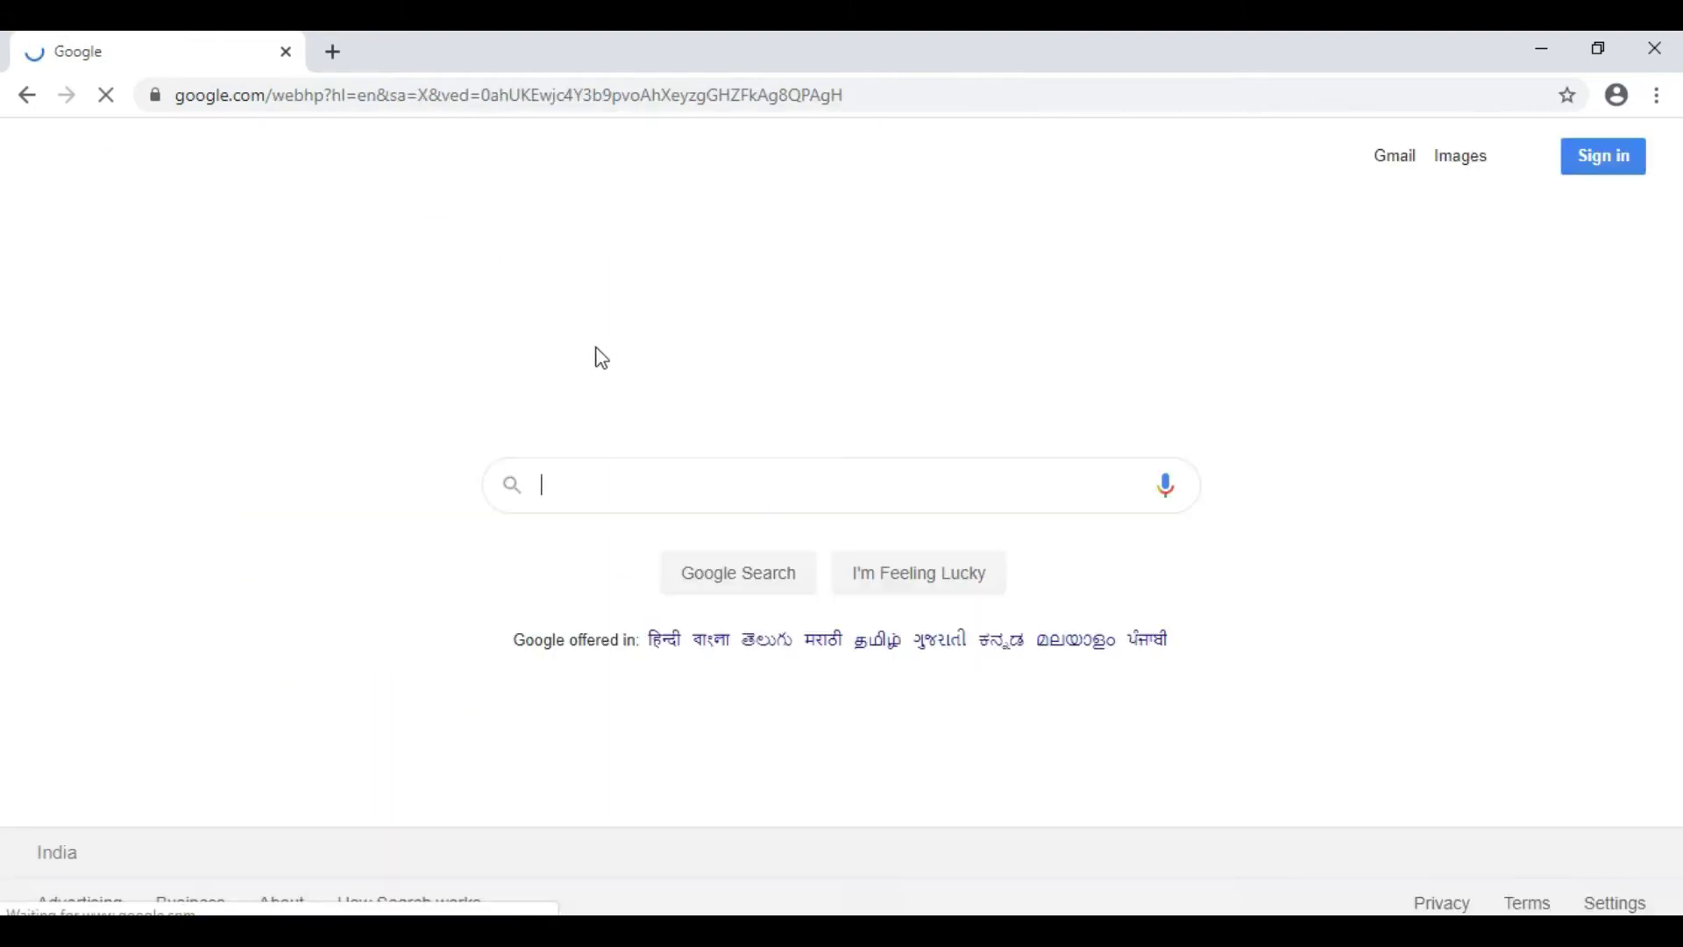
type("m")
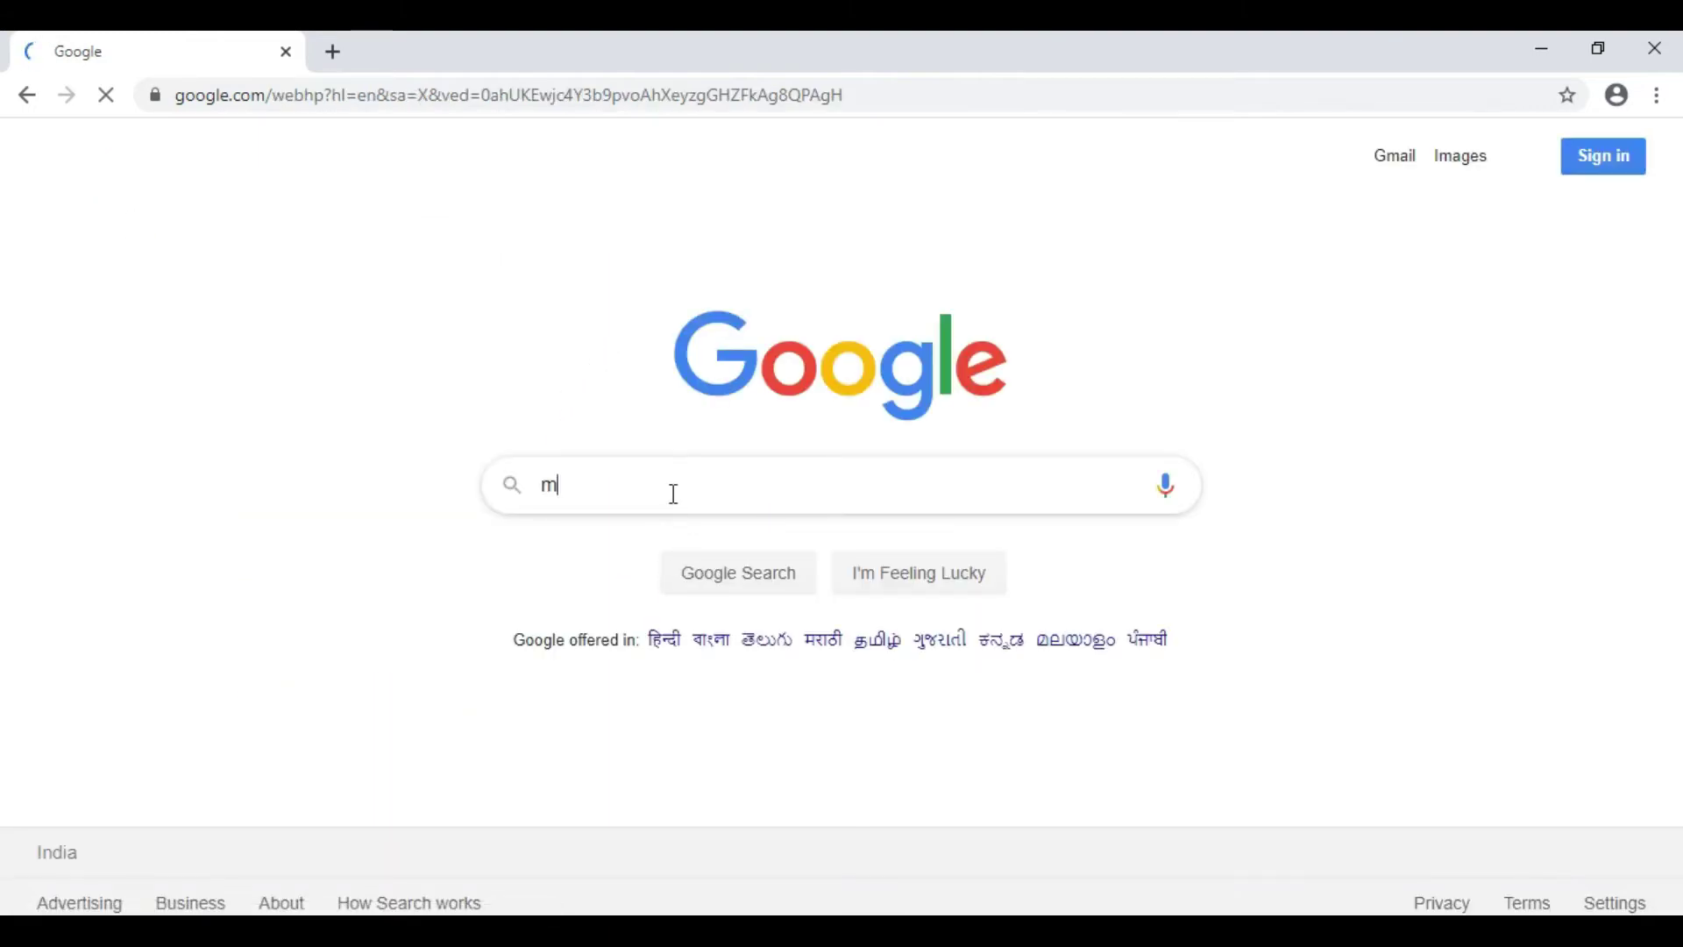
type("orpho dr")
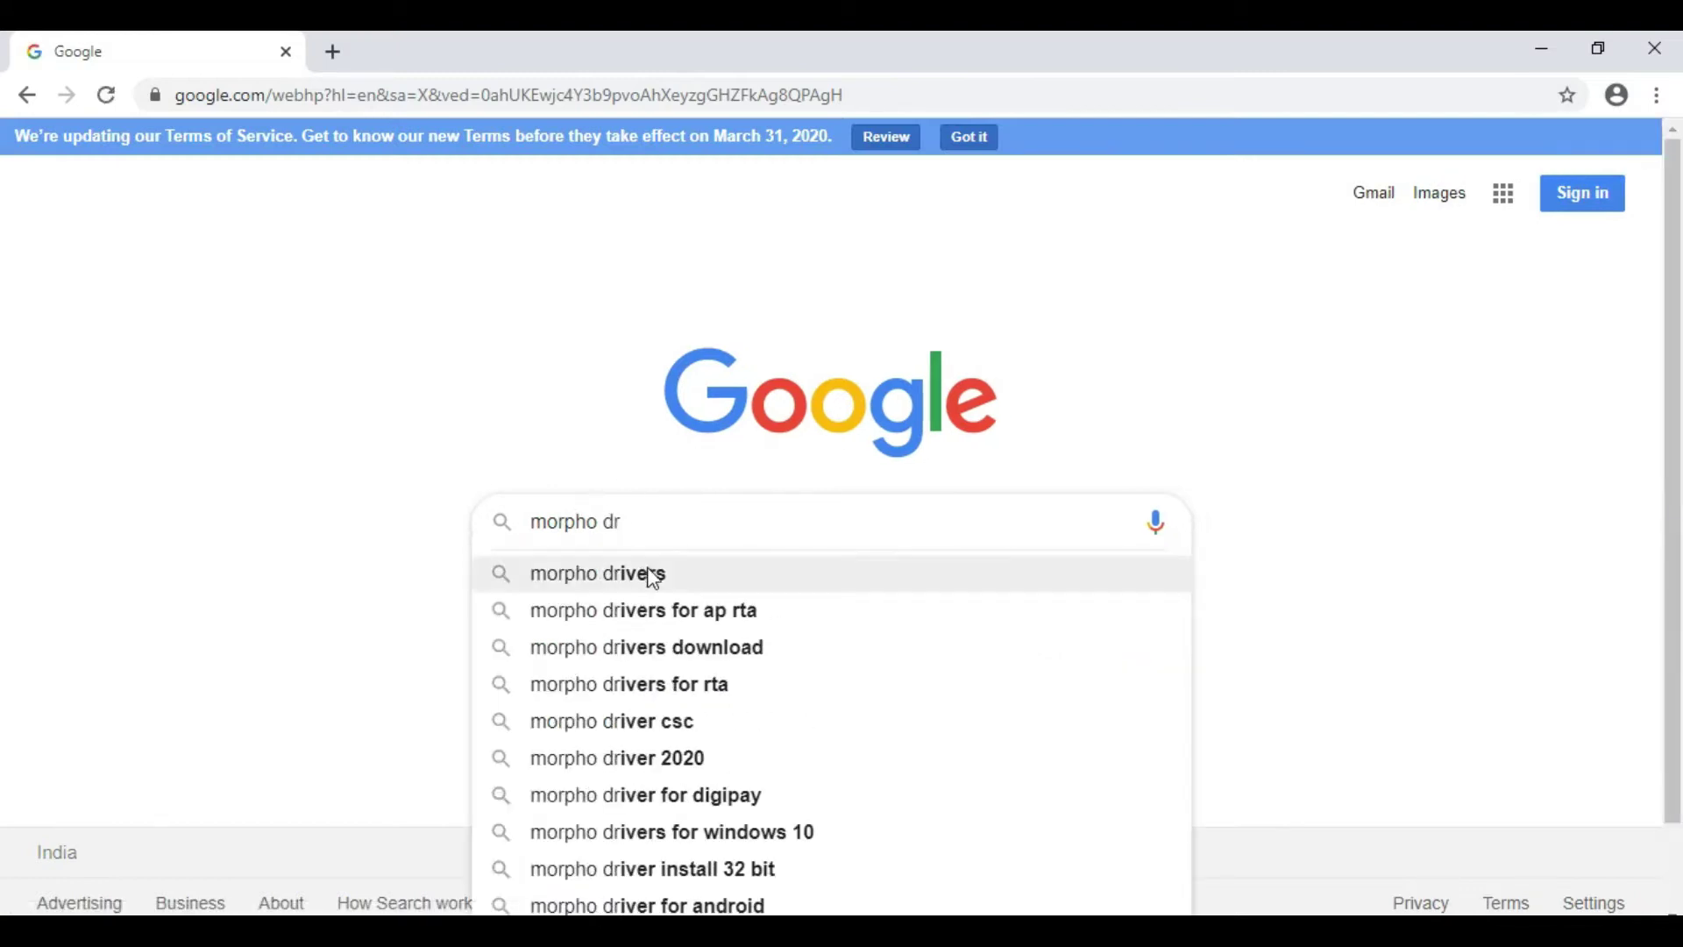
left_click(654, 577)
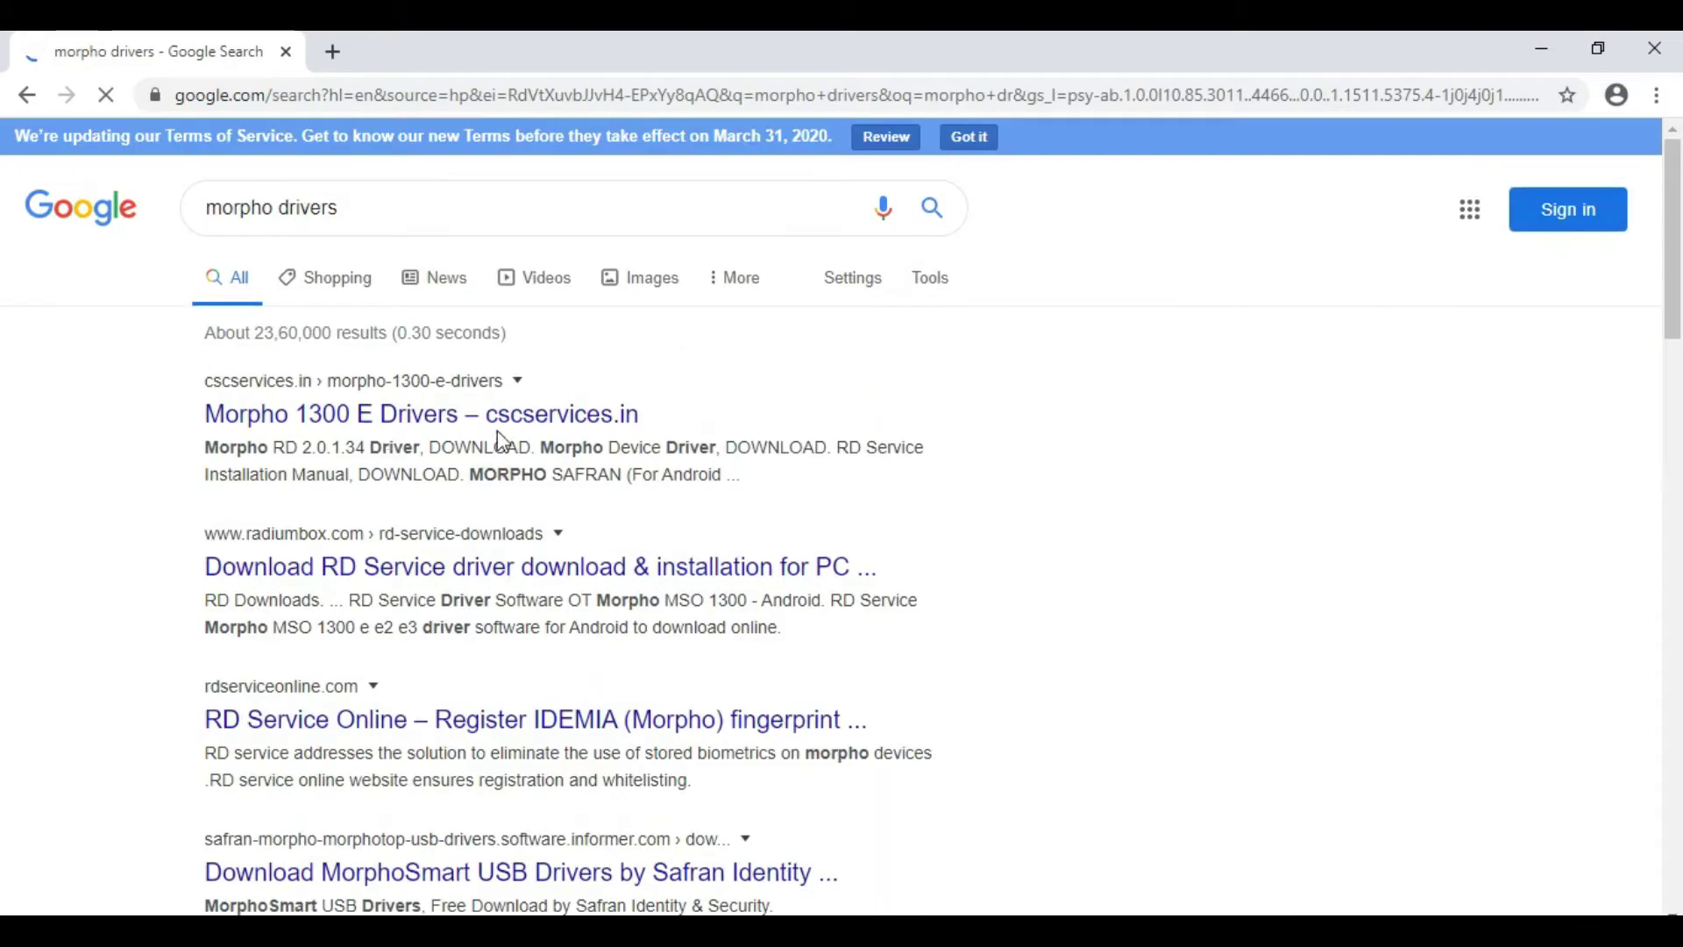
- Open the cscservices.in Morpho 1300 E Drivers and radiumbox.com RD Service results in new tabs, and switch to the cscservices.in page
right_click(308, 437)
left_click(394, 440)
right_click(369, 586)
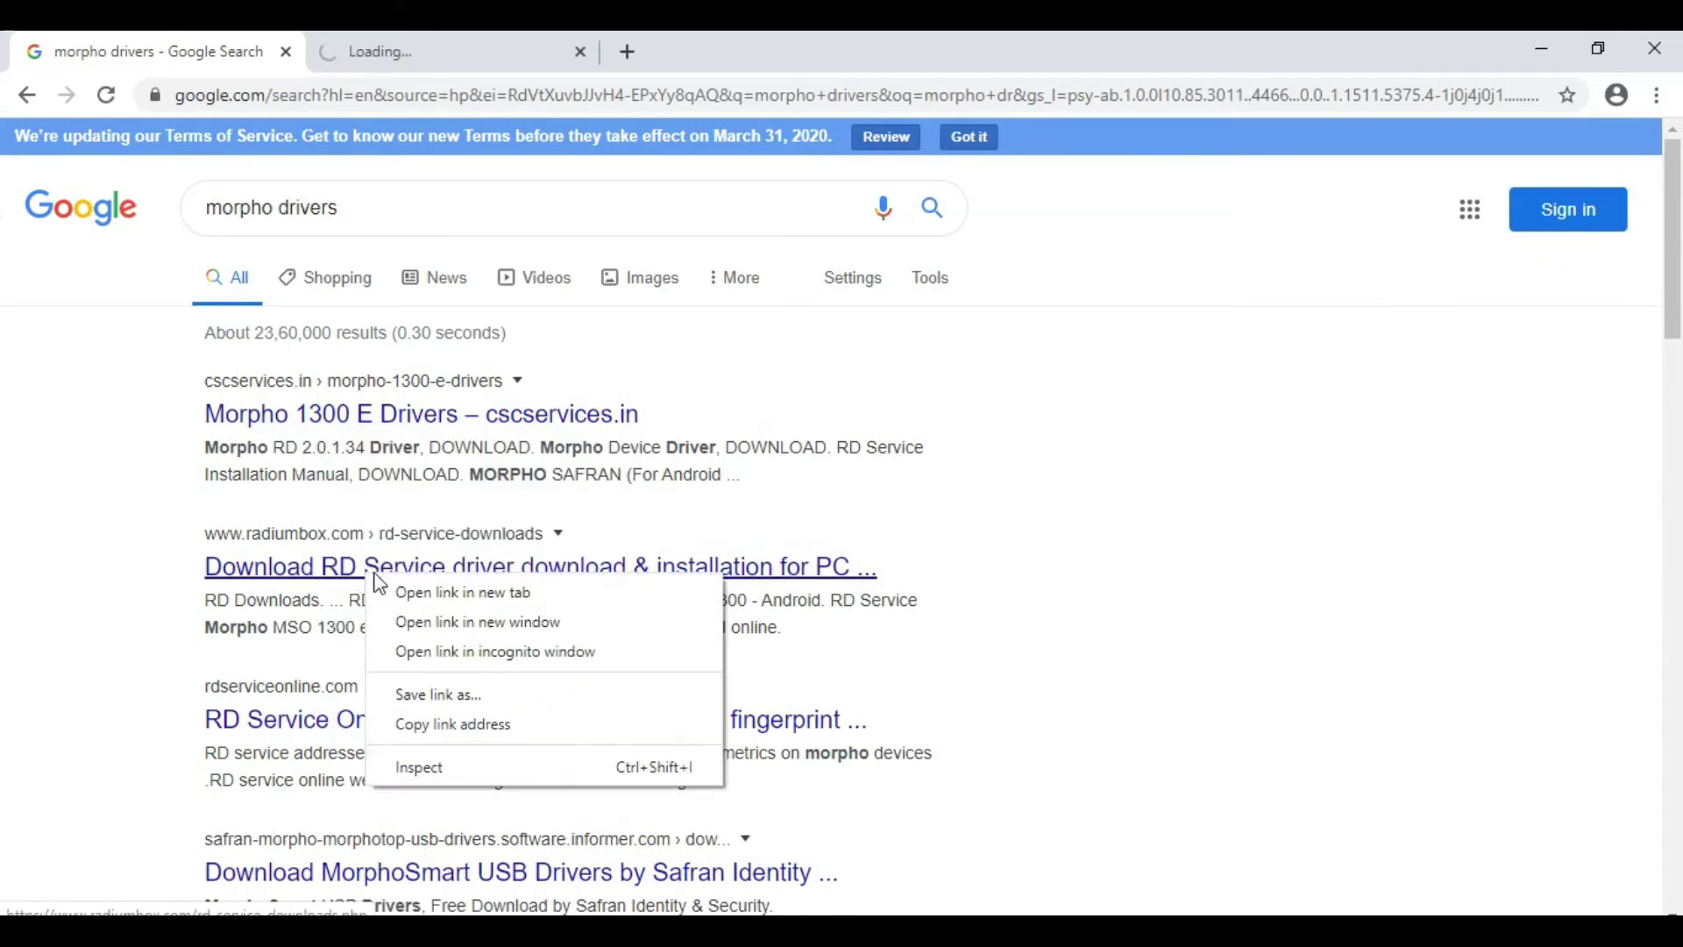
left_click(451, 590)
left_click(570, 64)
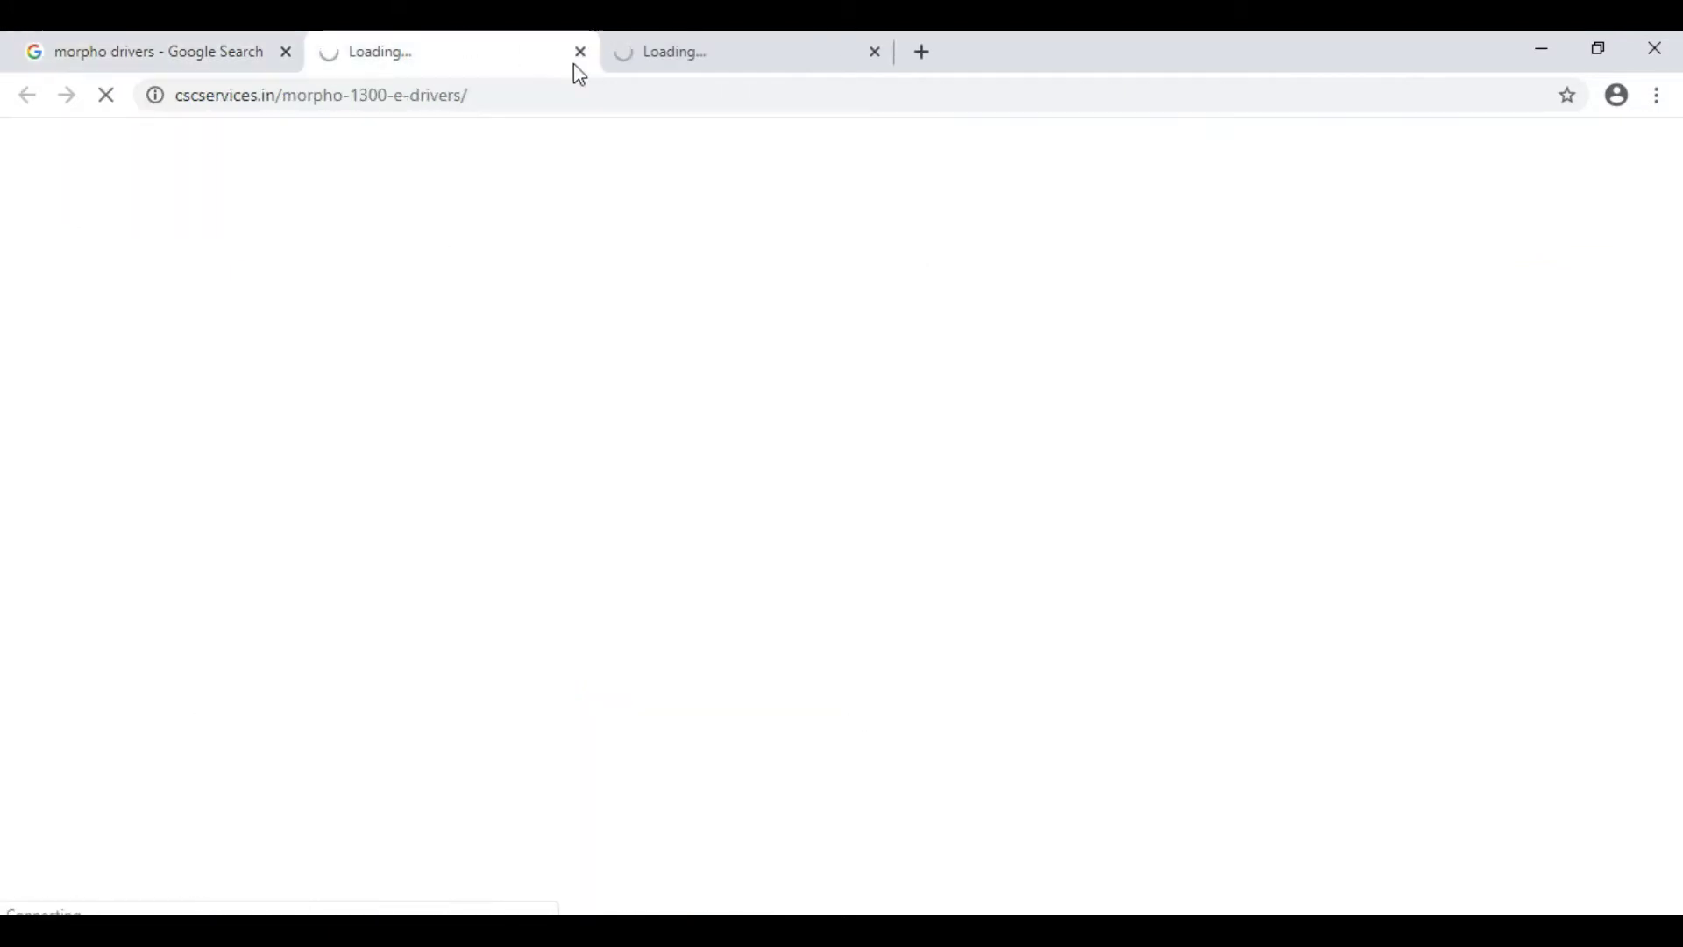
- Check the .NET Framework 4.5 setup behind the browser and close its installation details dialog
left_click(1545, 53)
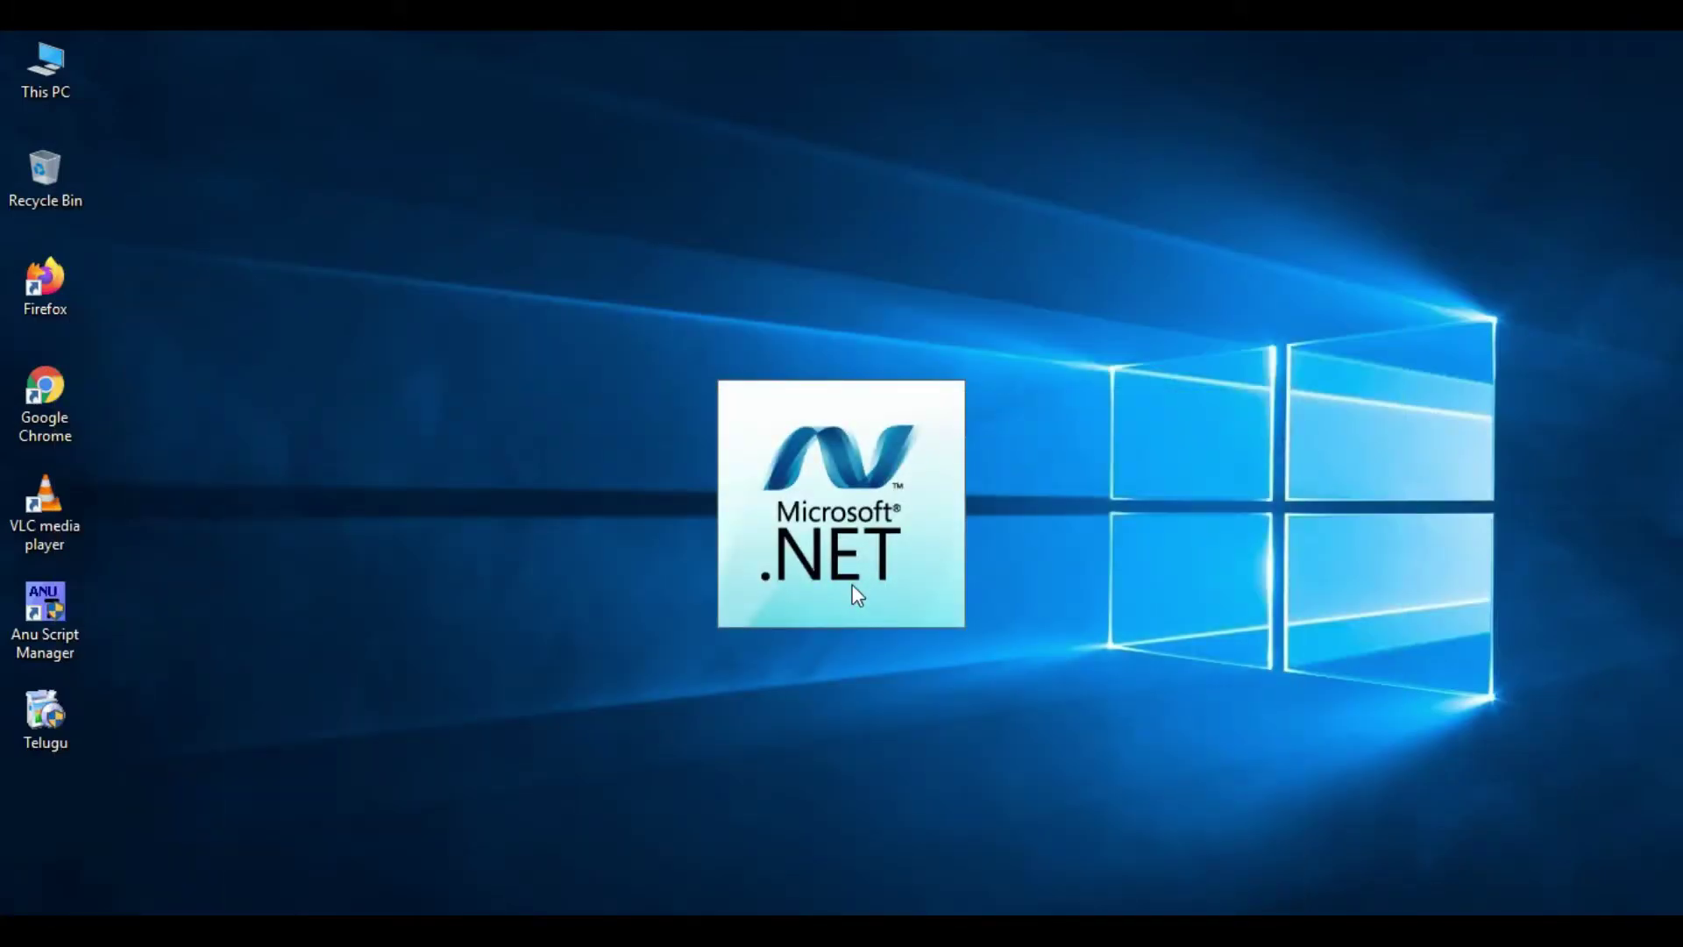
key("alt+Tab")
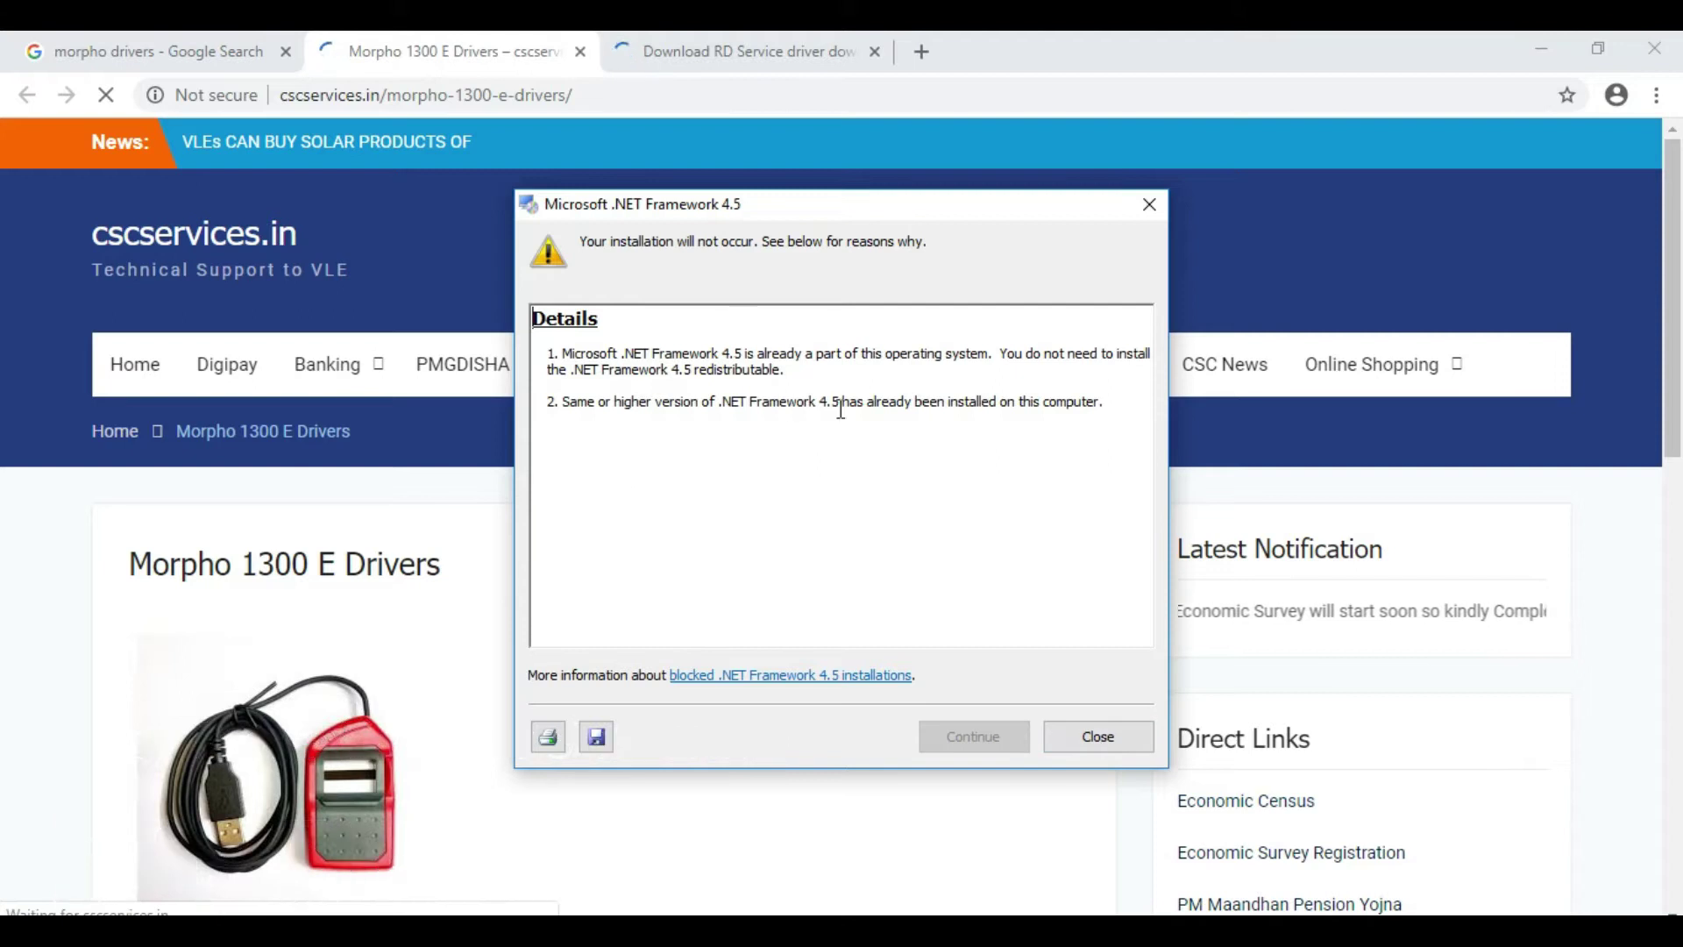
left_click(1073, 739)
- Examine the Morpho driver download links on the cscservices.in and radiumbox.com pages, close both tabs and minimize Chrome
scroll(537, 526, "down", 2)
scroll(535, 577, "down", 5)
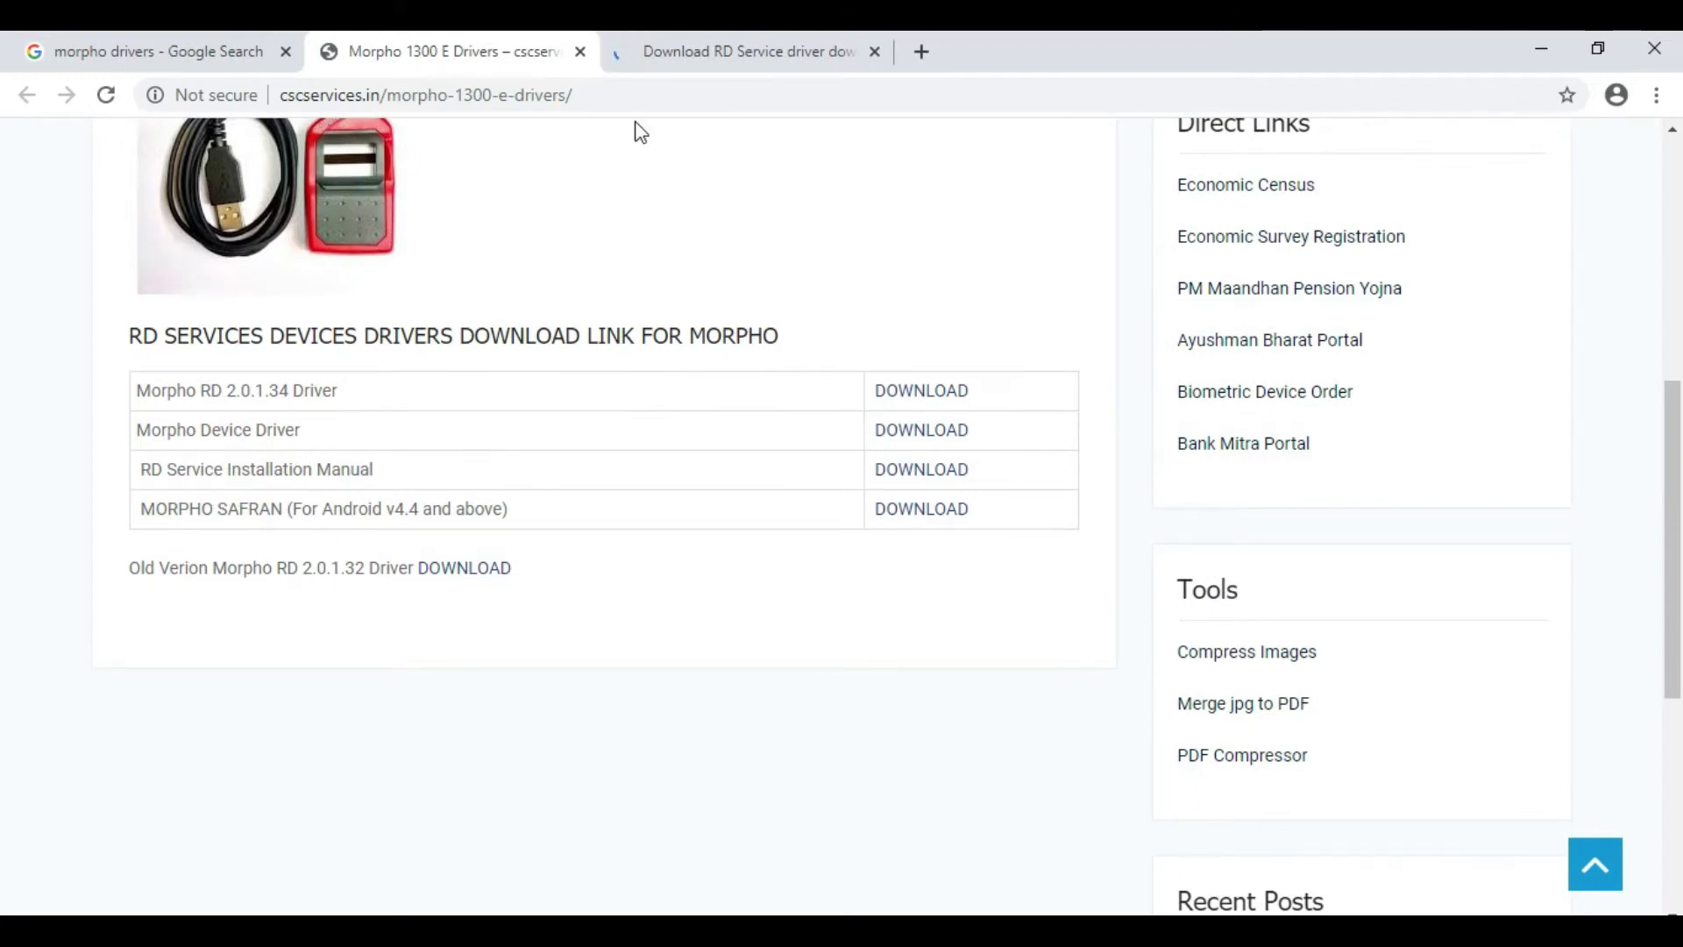
left_click(721, 53)
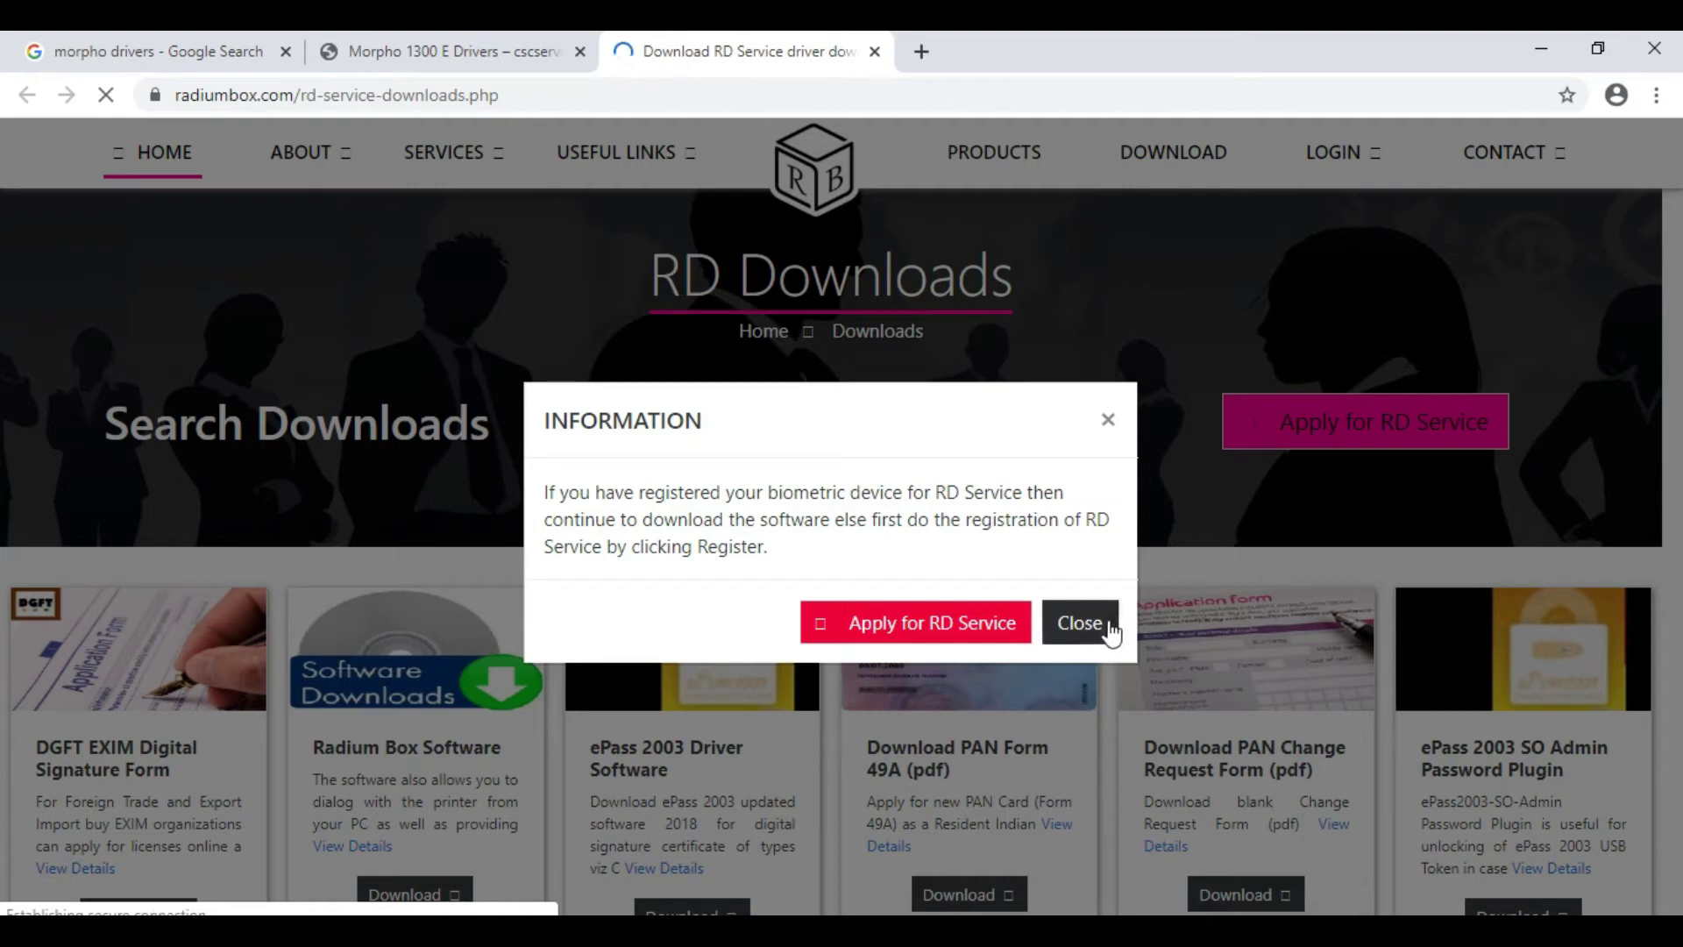
left_click(1108, 628)
left_click(874, 50)
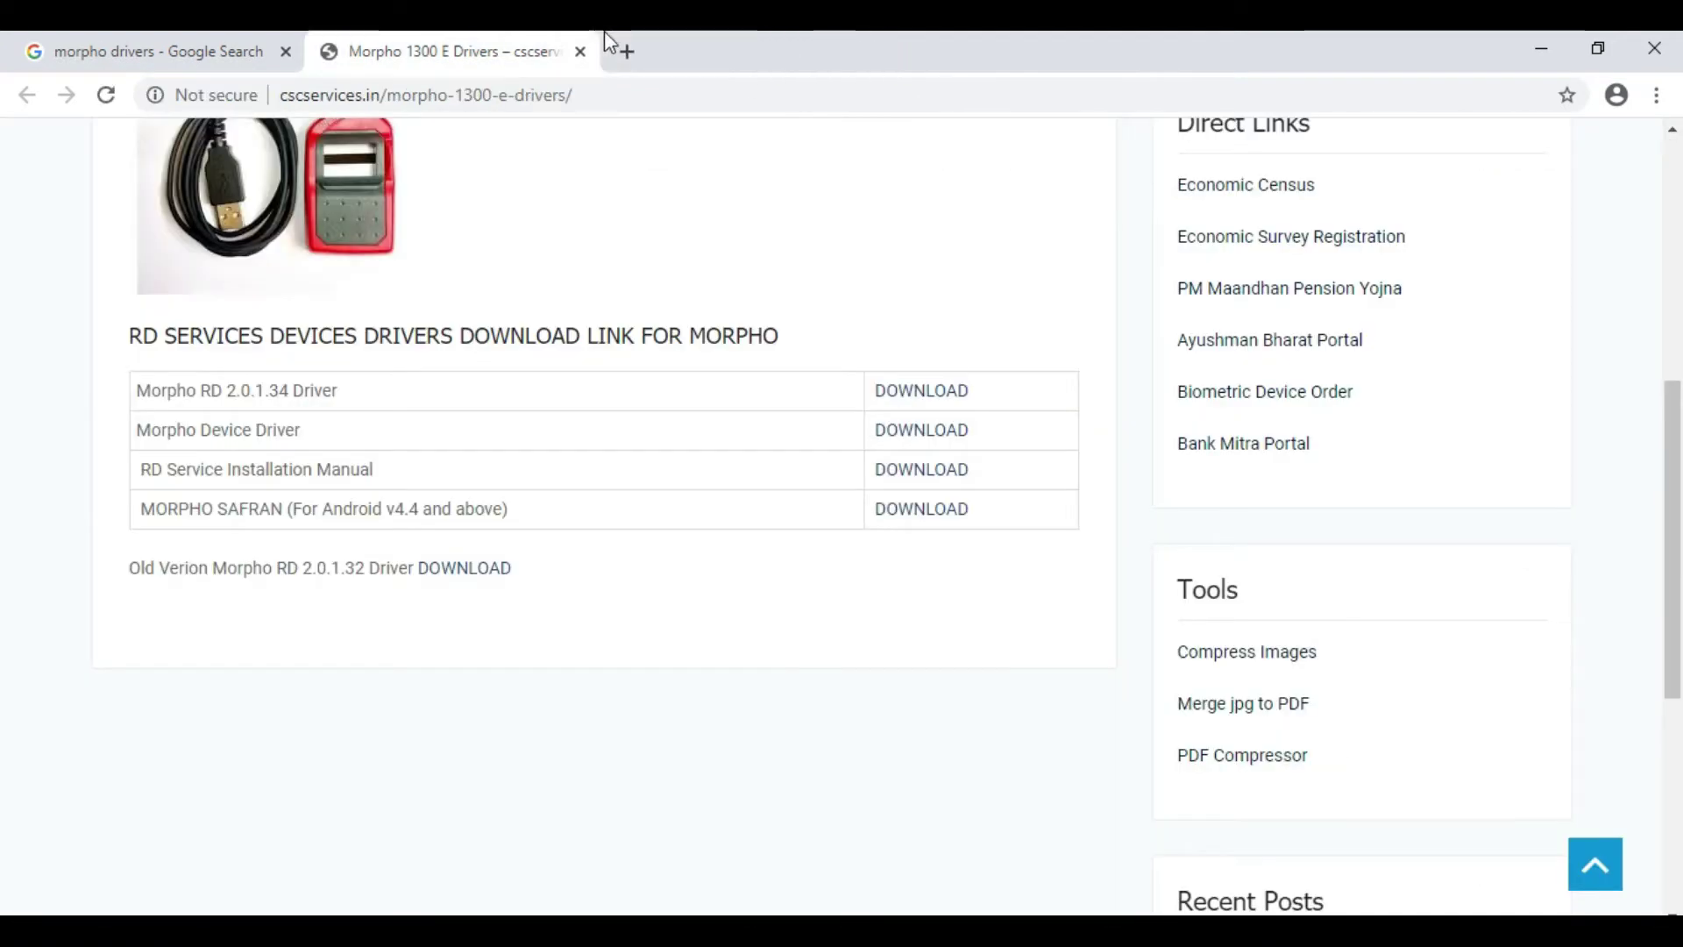
left_click(580, 51)
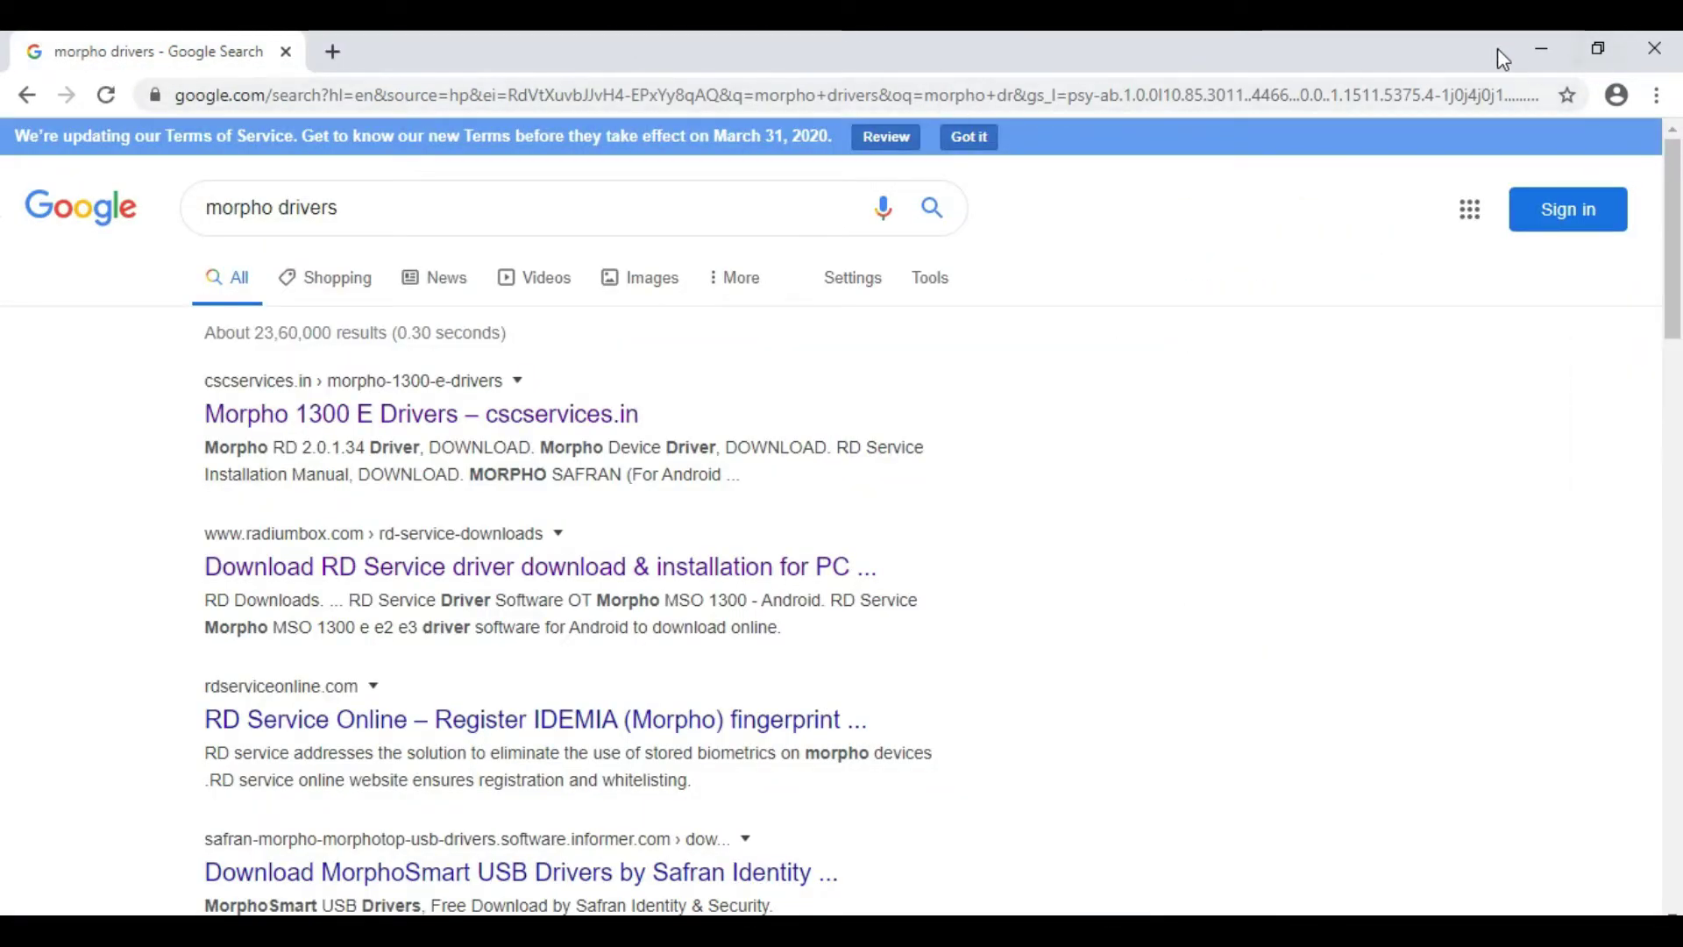
left_click(1539, 49)
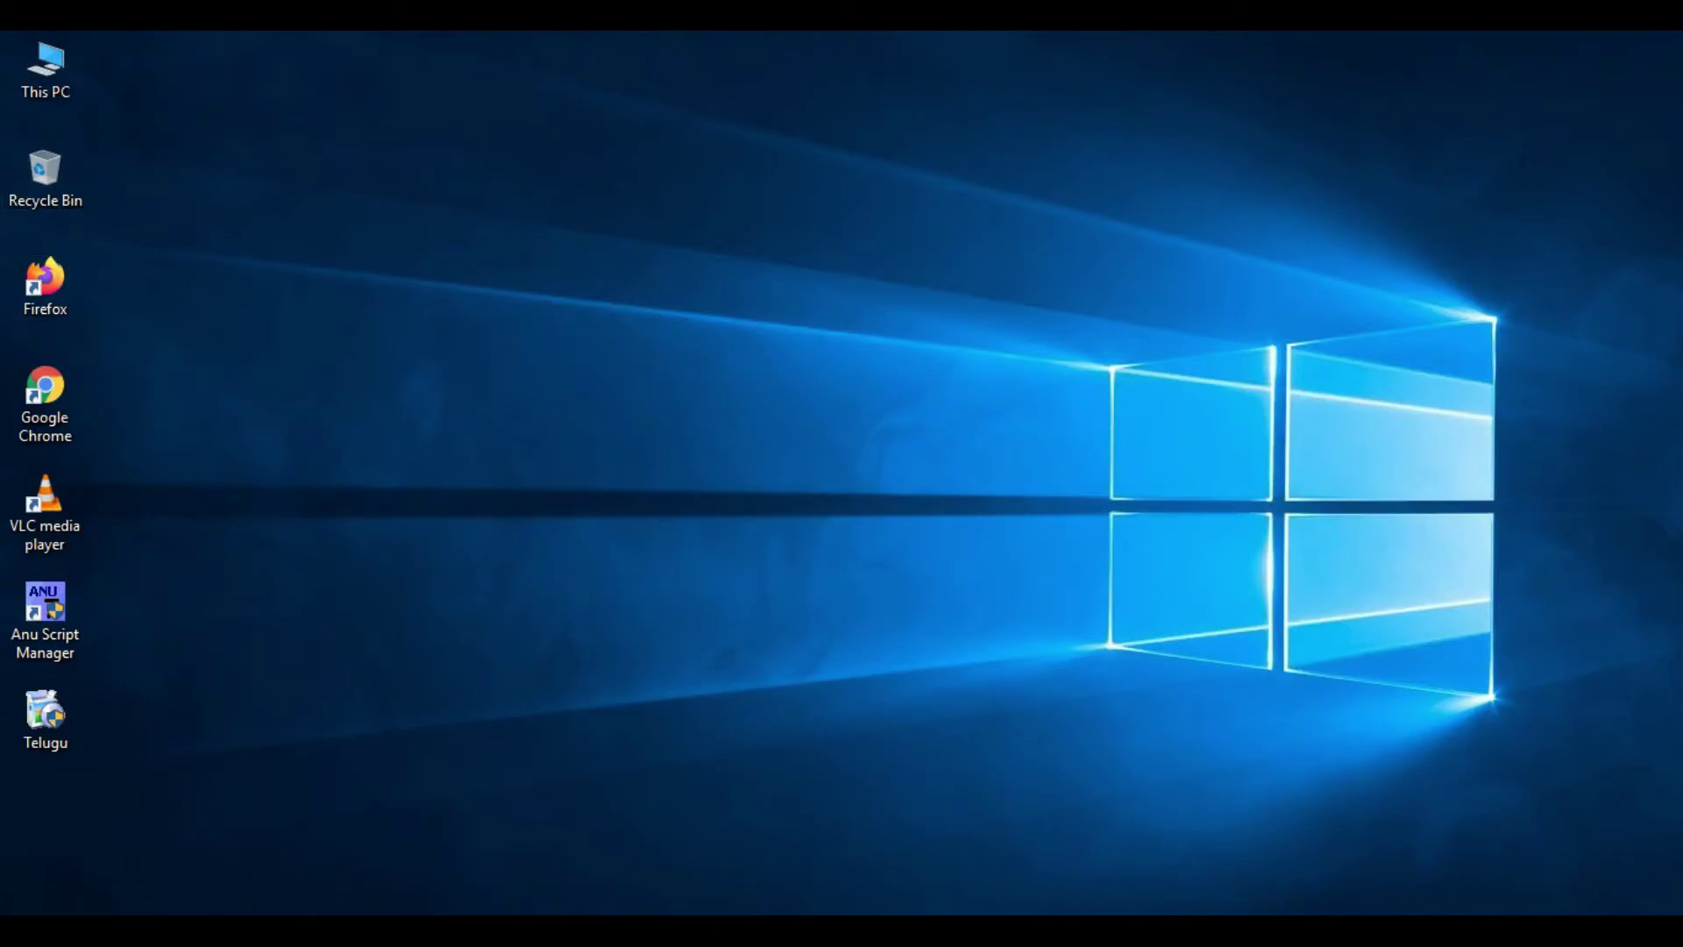
- Search Windows for "windows fea" and open Turn Windows features on or off
key("super+s")
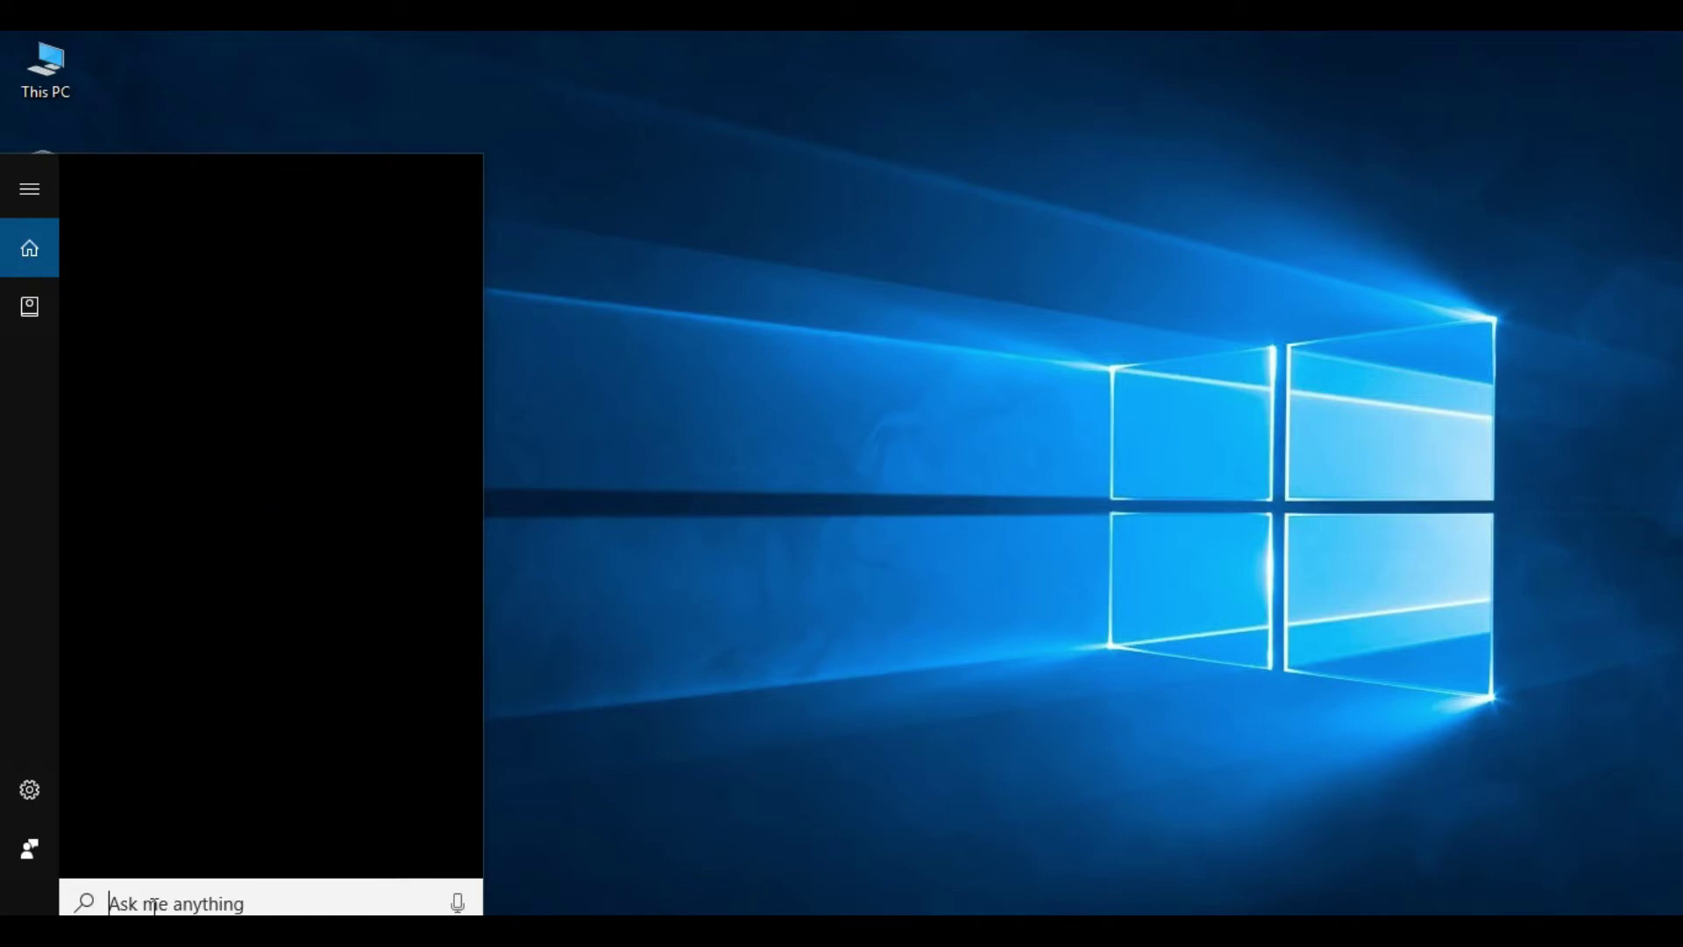
type("windo")
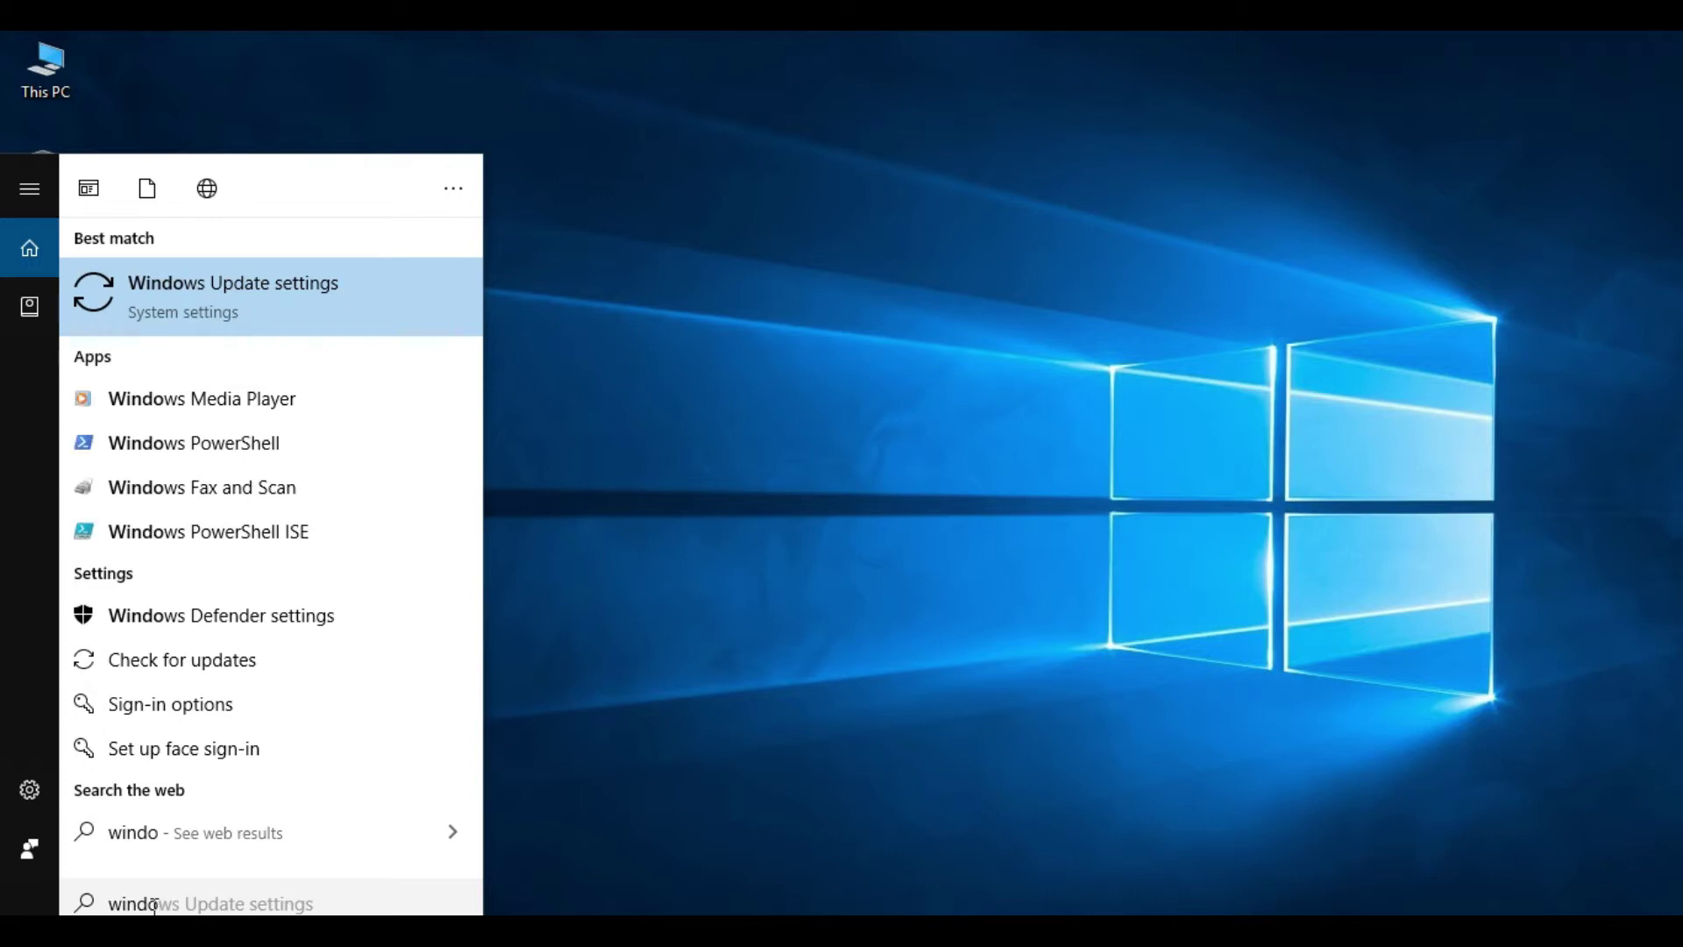
type("ws ")
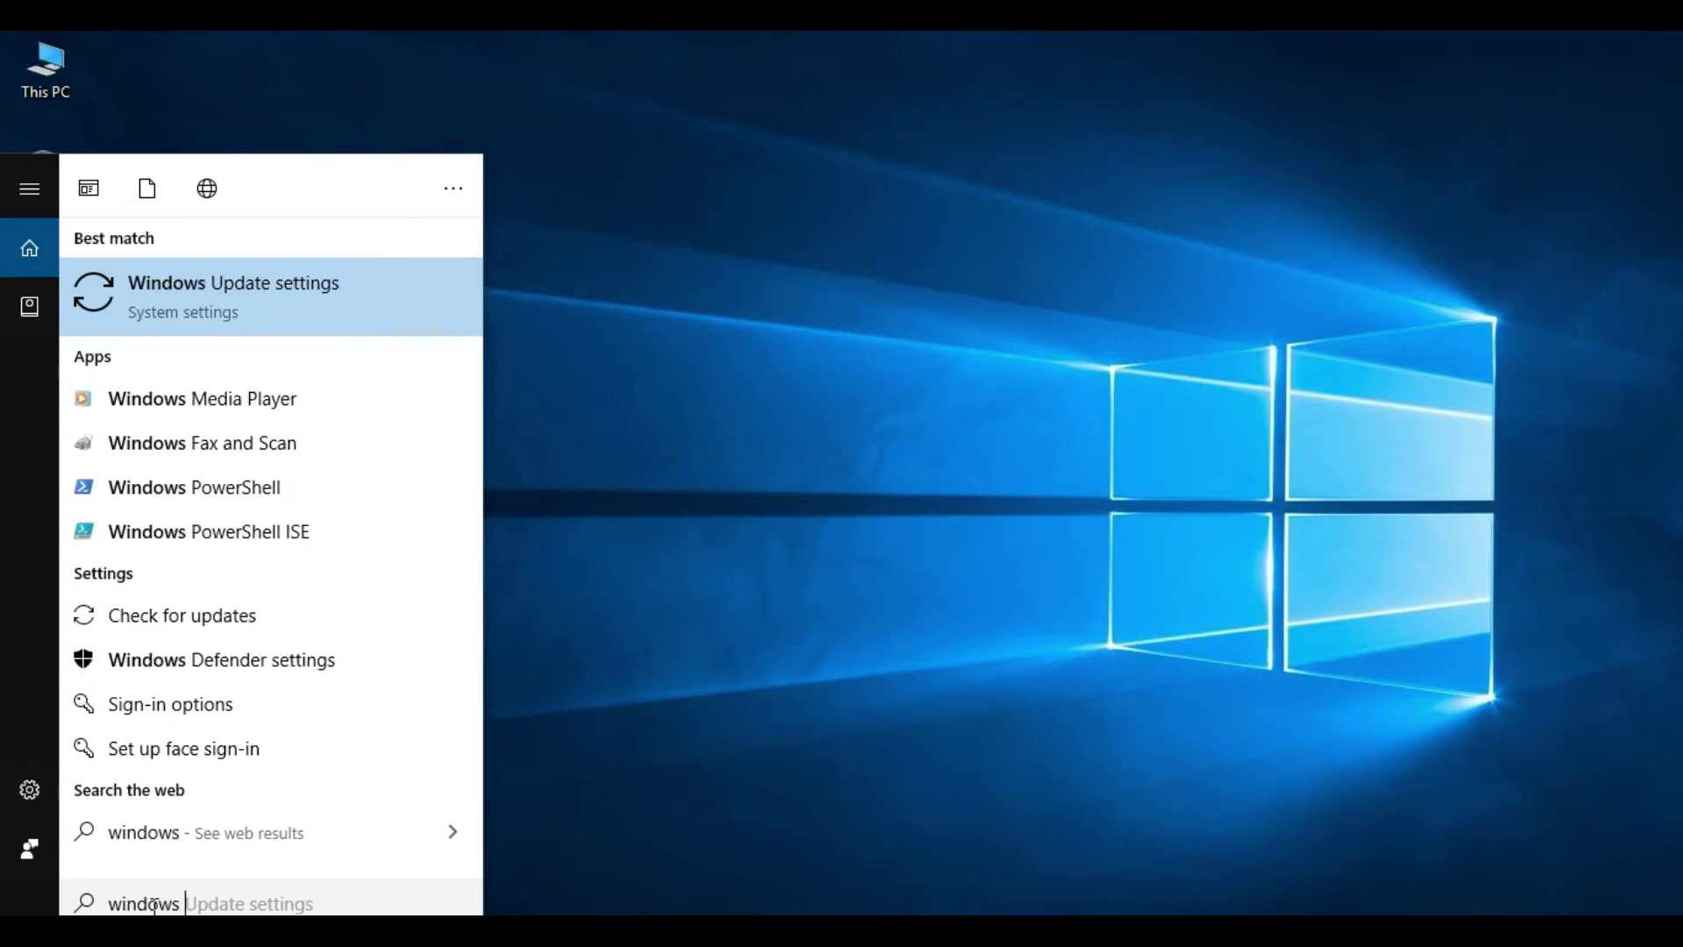
type("fea")
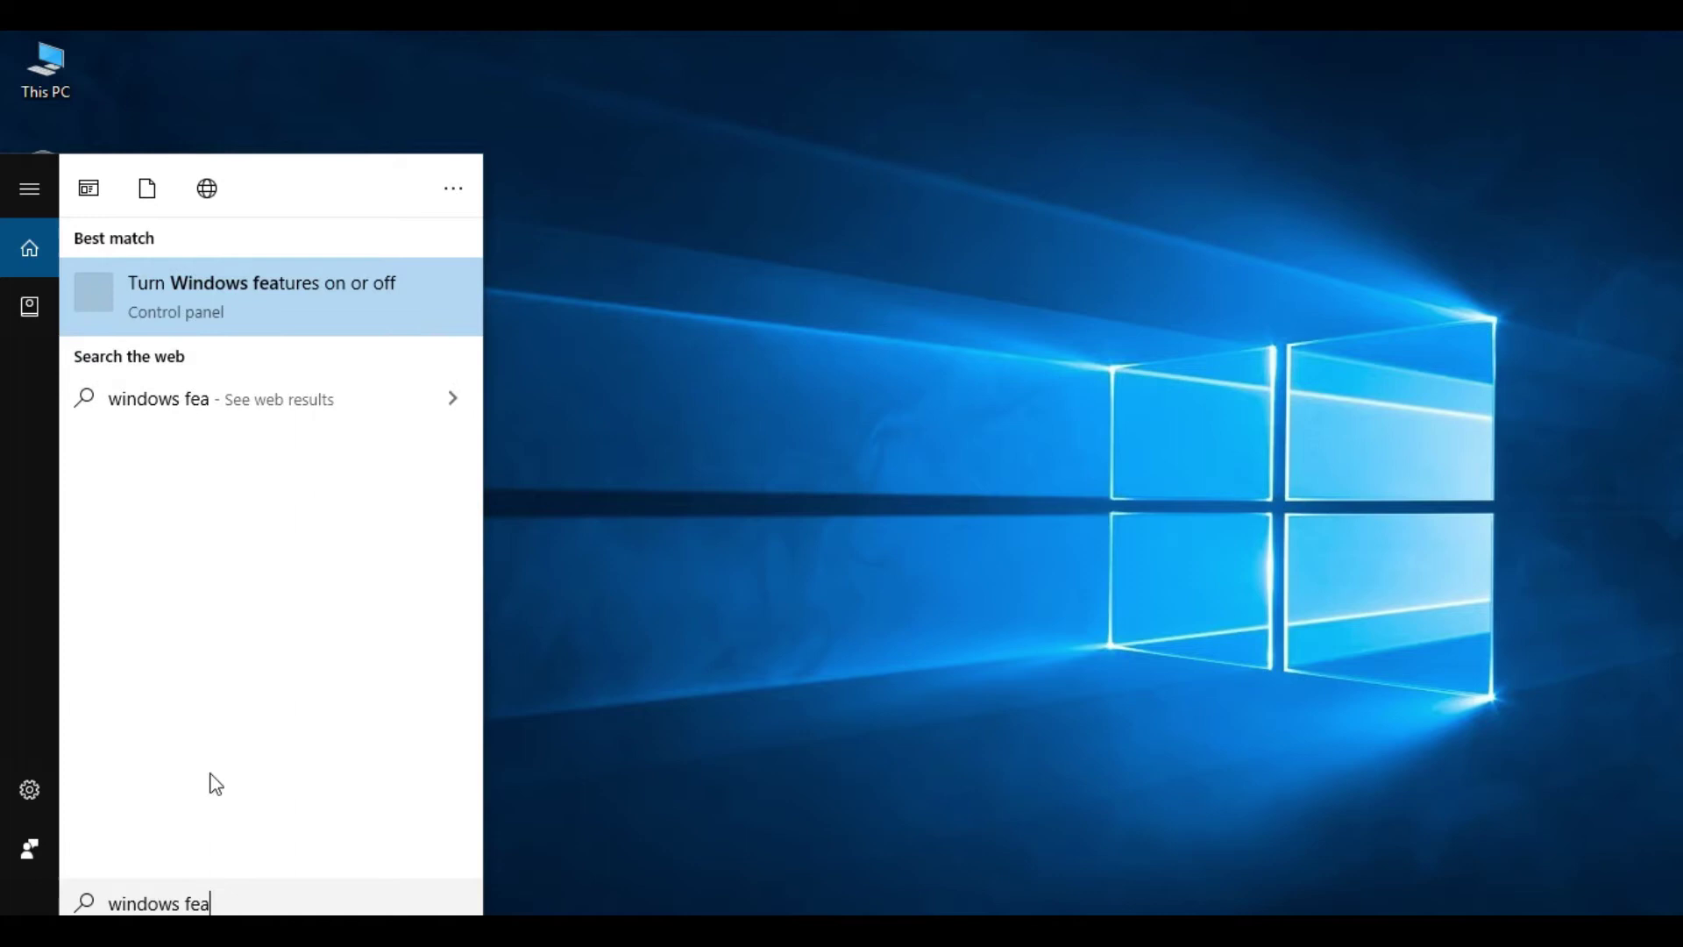
left_click(243, 276)
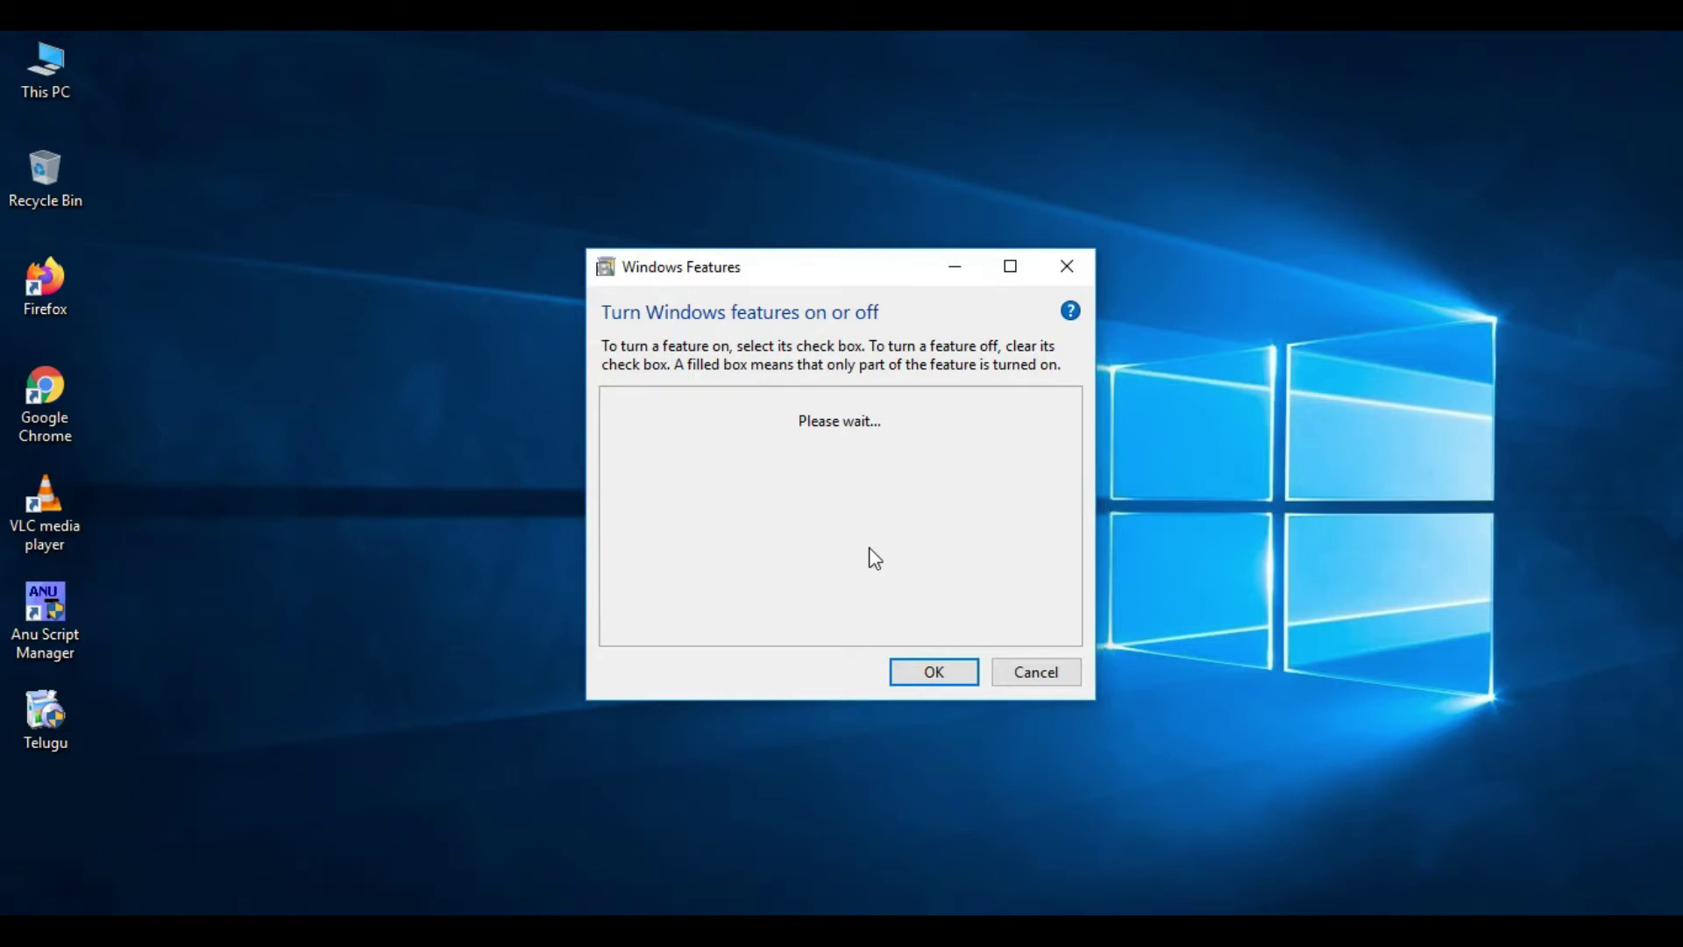
- Enable .NET Framework 3.5 with WCF HTTP and Non-HTTP Activation, expand .NET Framework 4.7 Advanced Services, and apply the feature changes
left_click(635, 397)
left_click(614, 399)
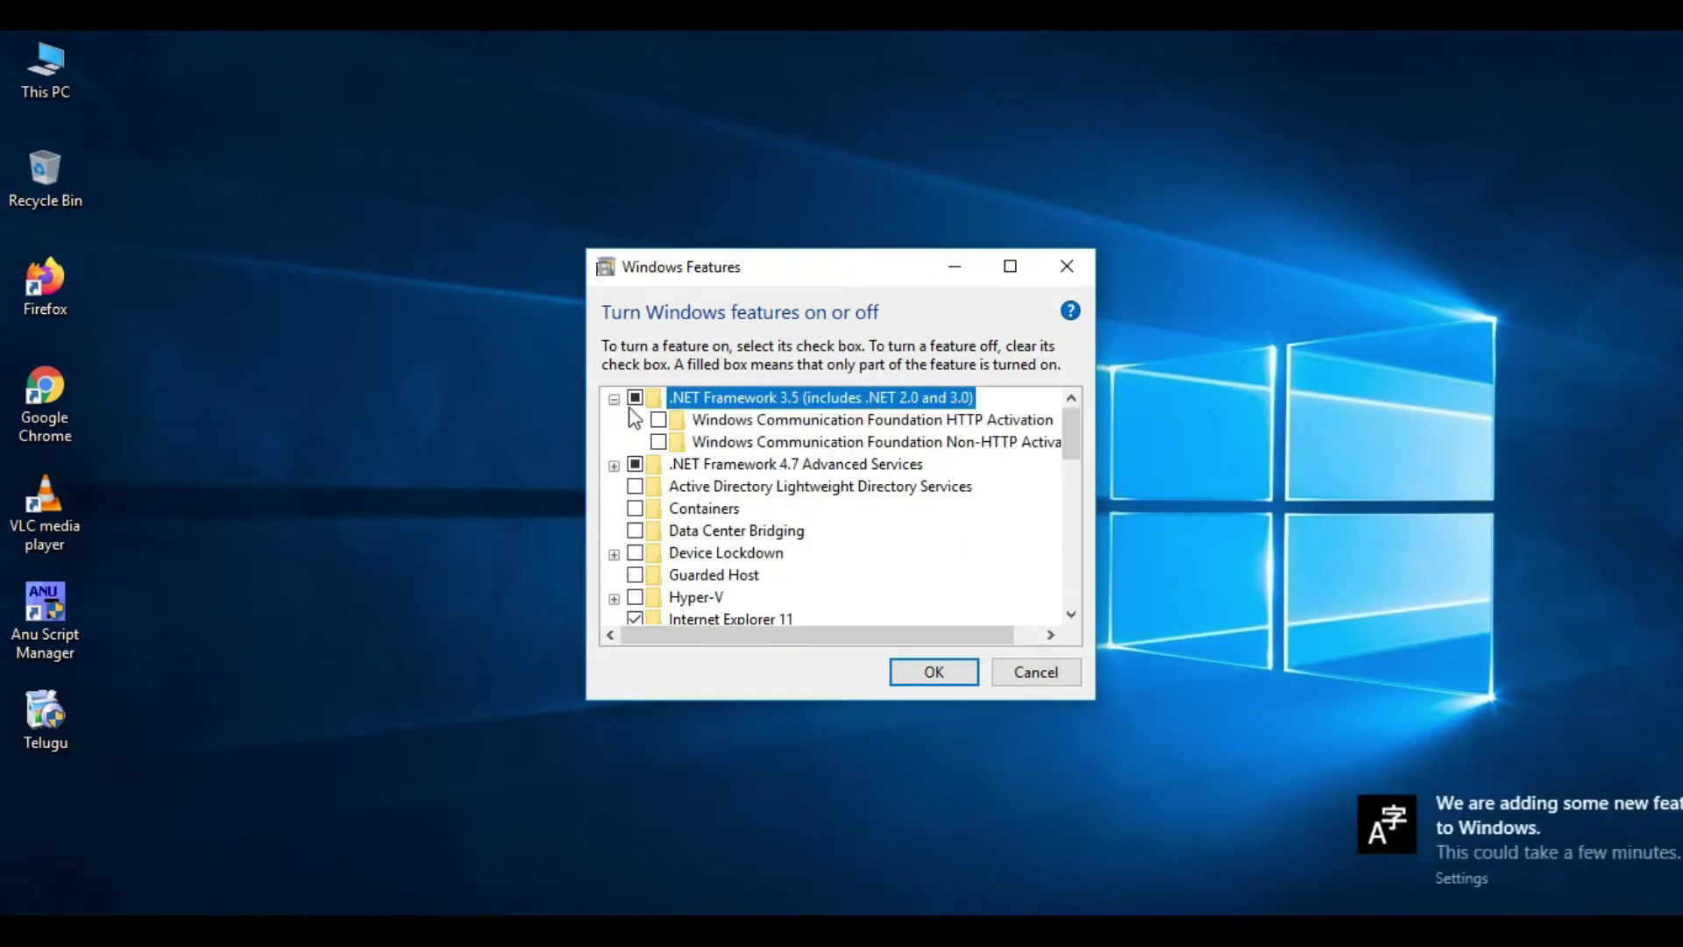
left_click(659, 419)
left_click(658, 441)
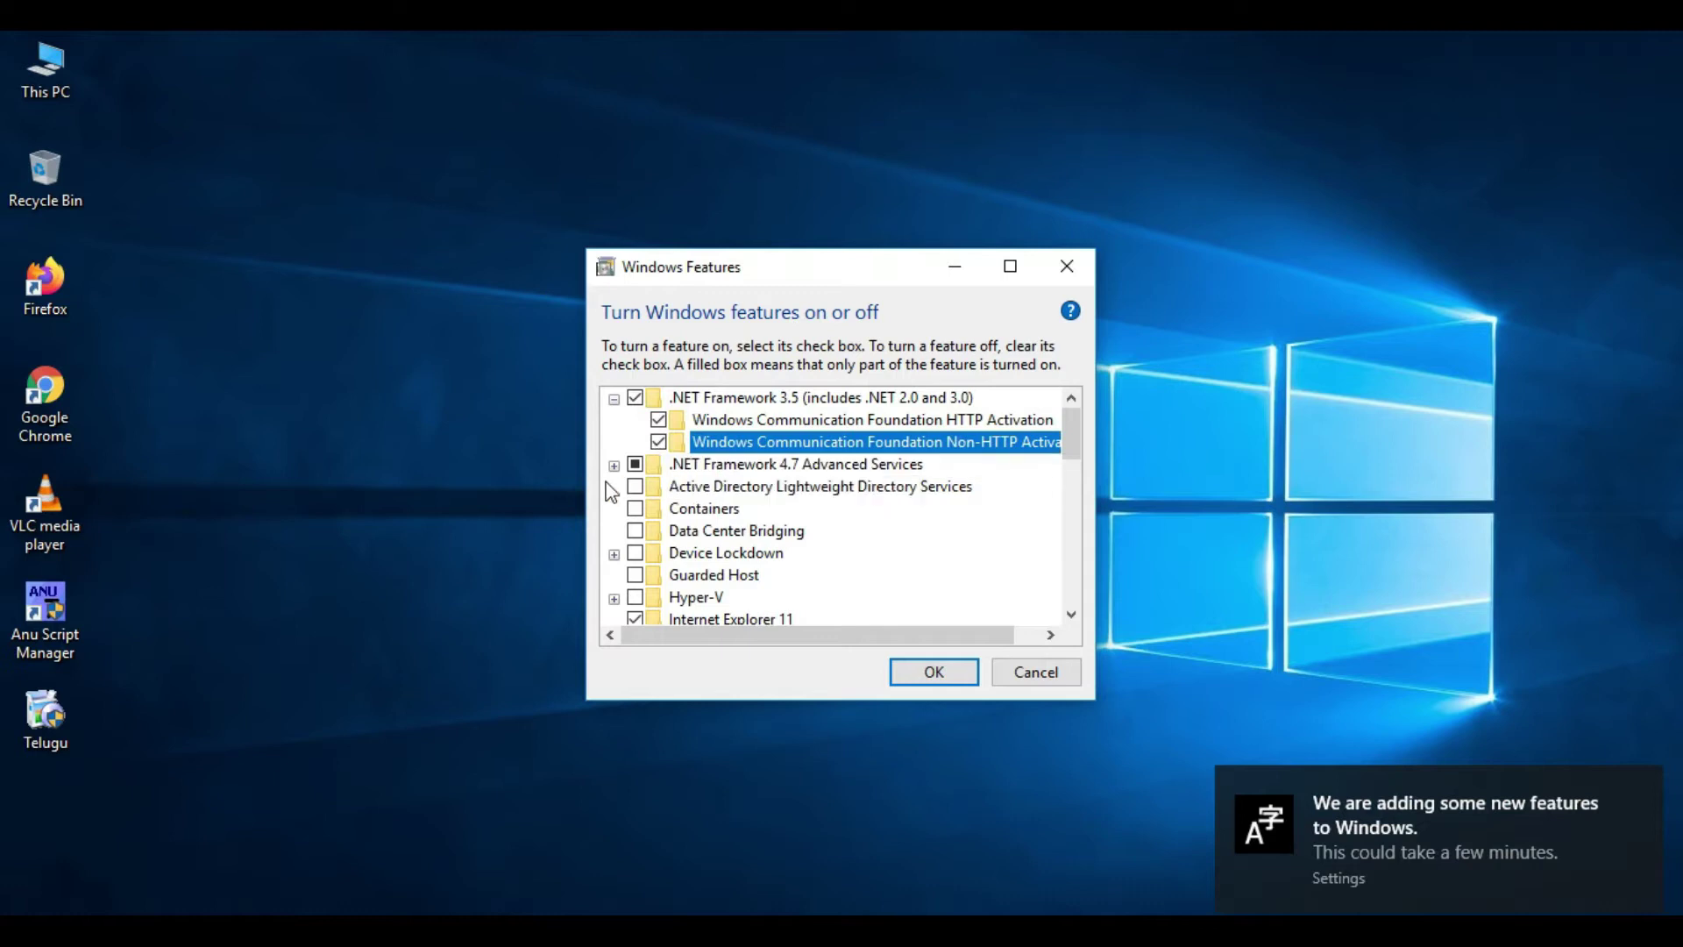
left_click(614, 464)
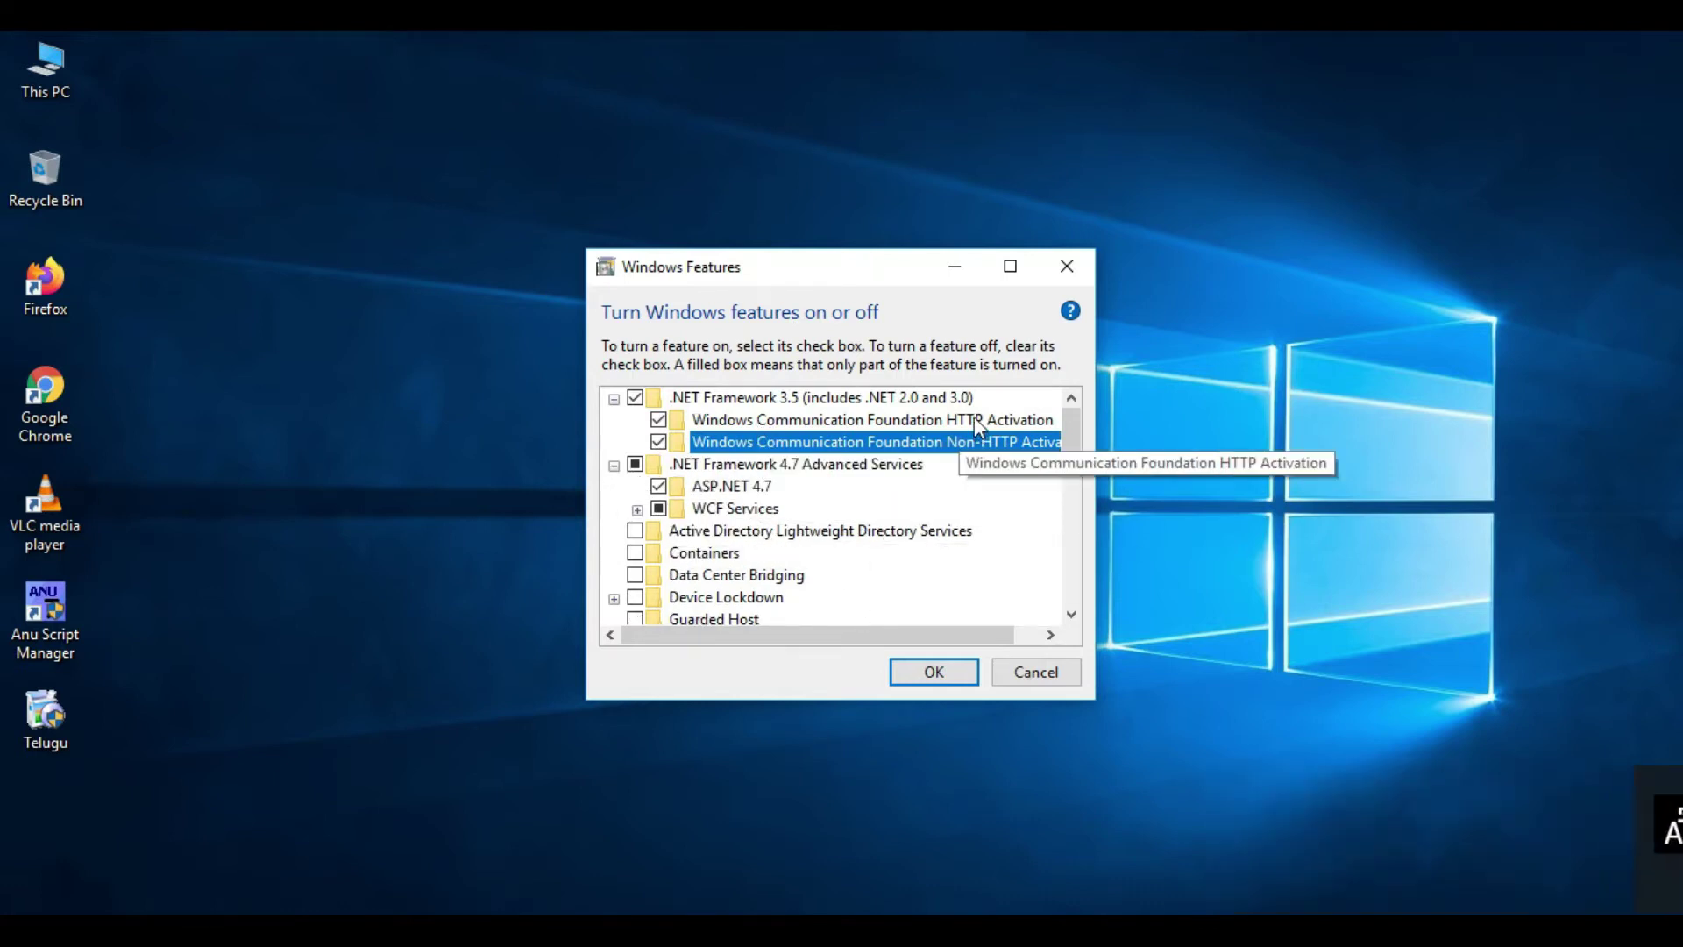
left_click(936, 675)
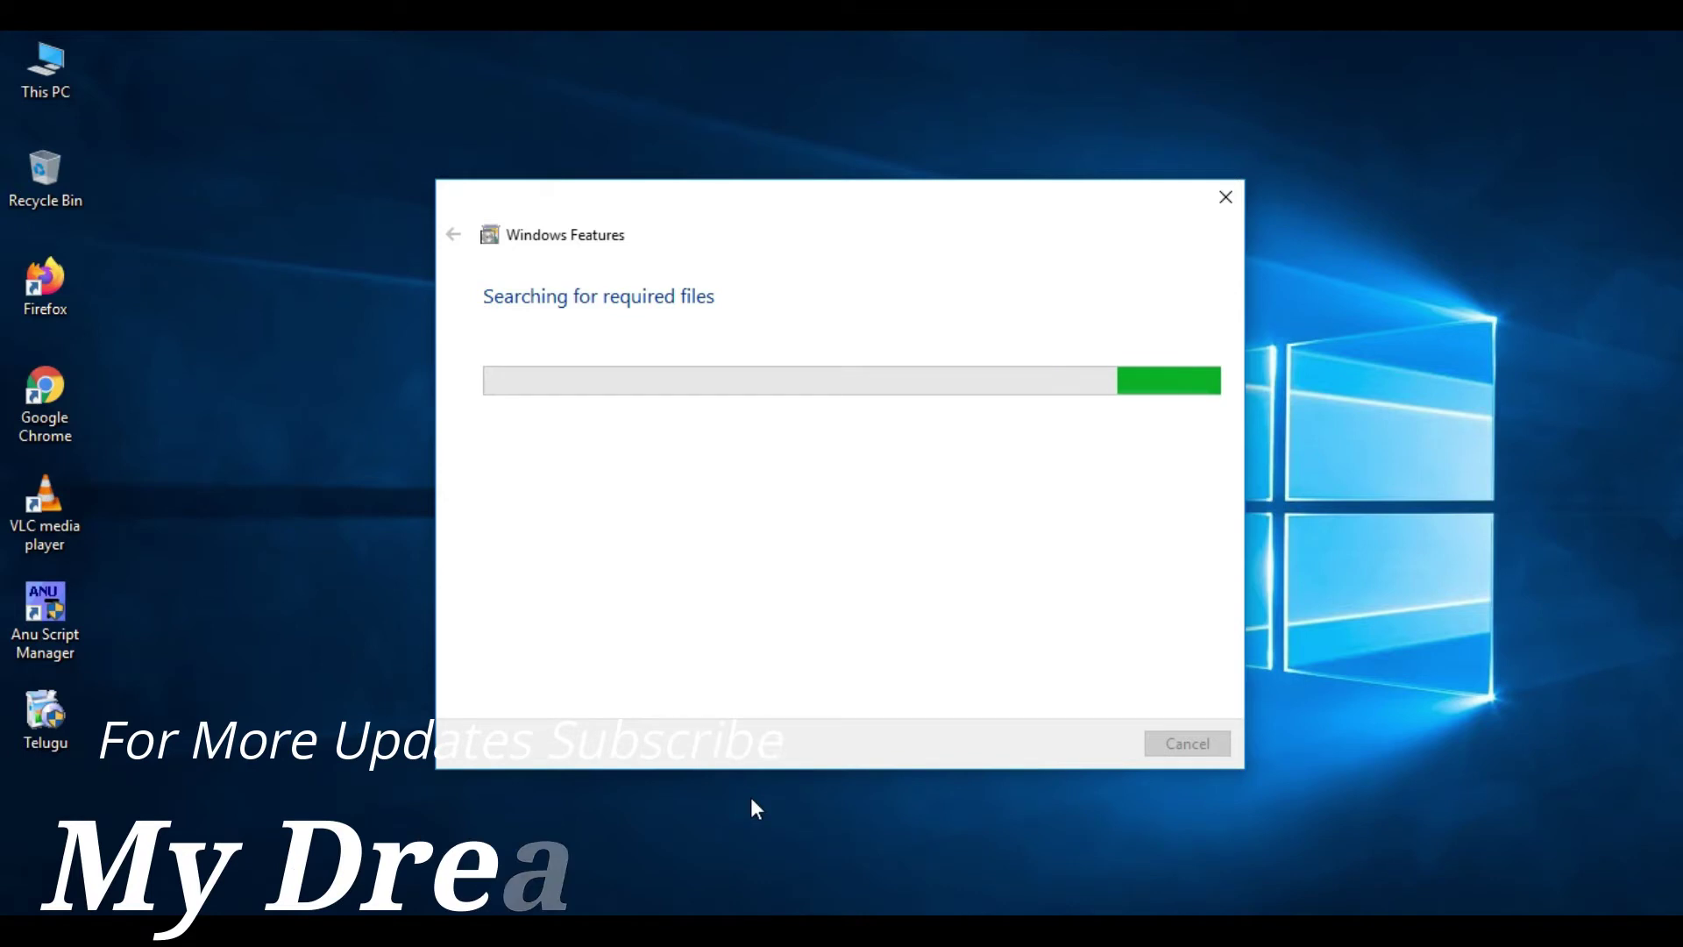
- Open the Windows date and time settings and set the time zone to (UTC+05:30) Chennai, Kolkata, Mumbai, New Delhi
right_click(1561, 908)
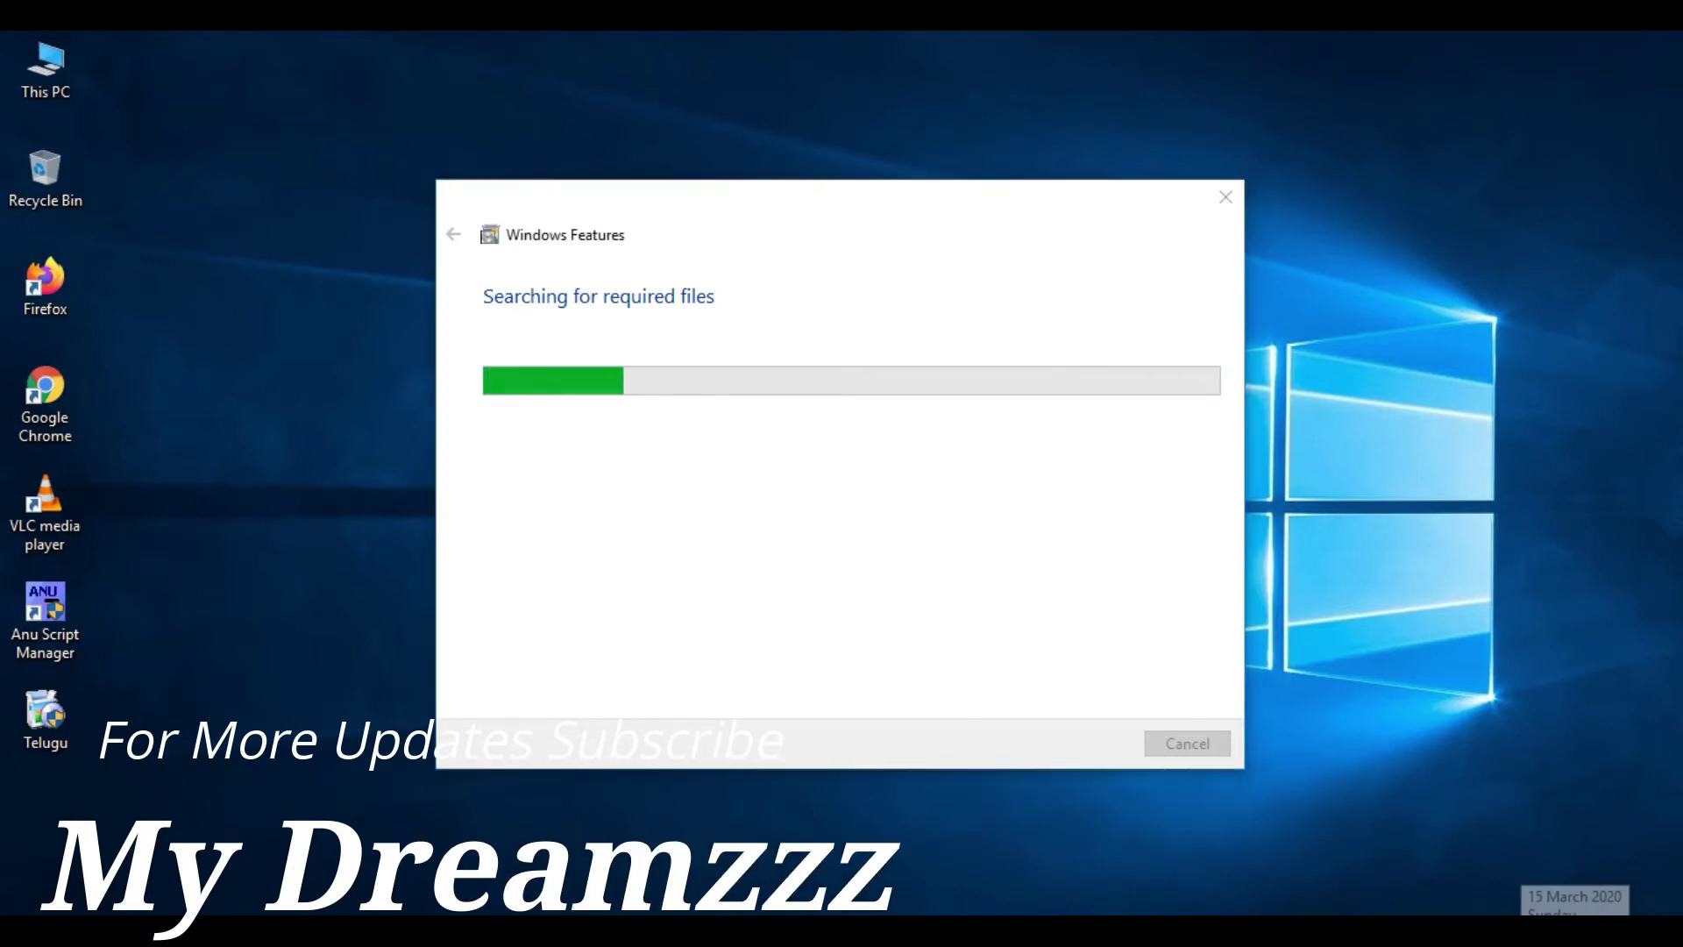
left_click(1444, 379)
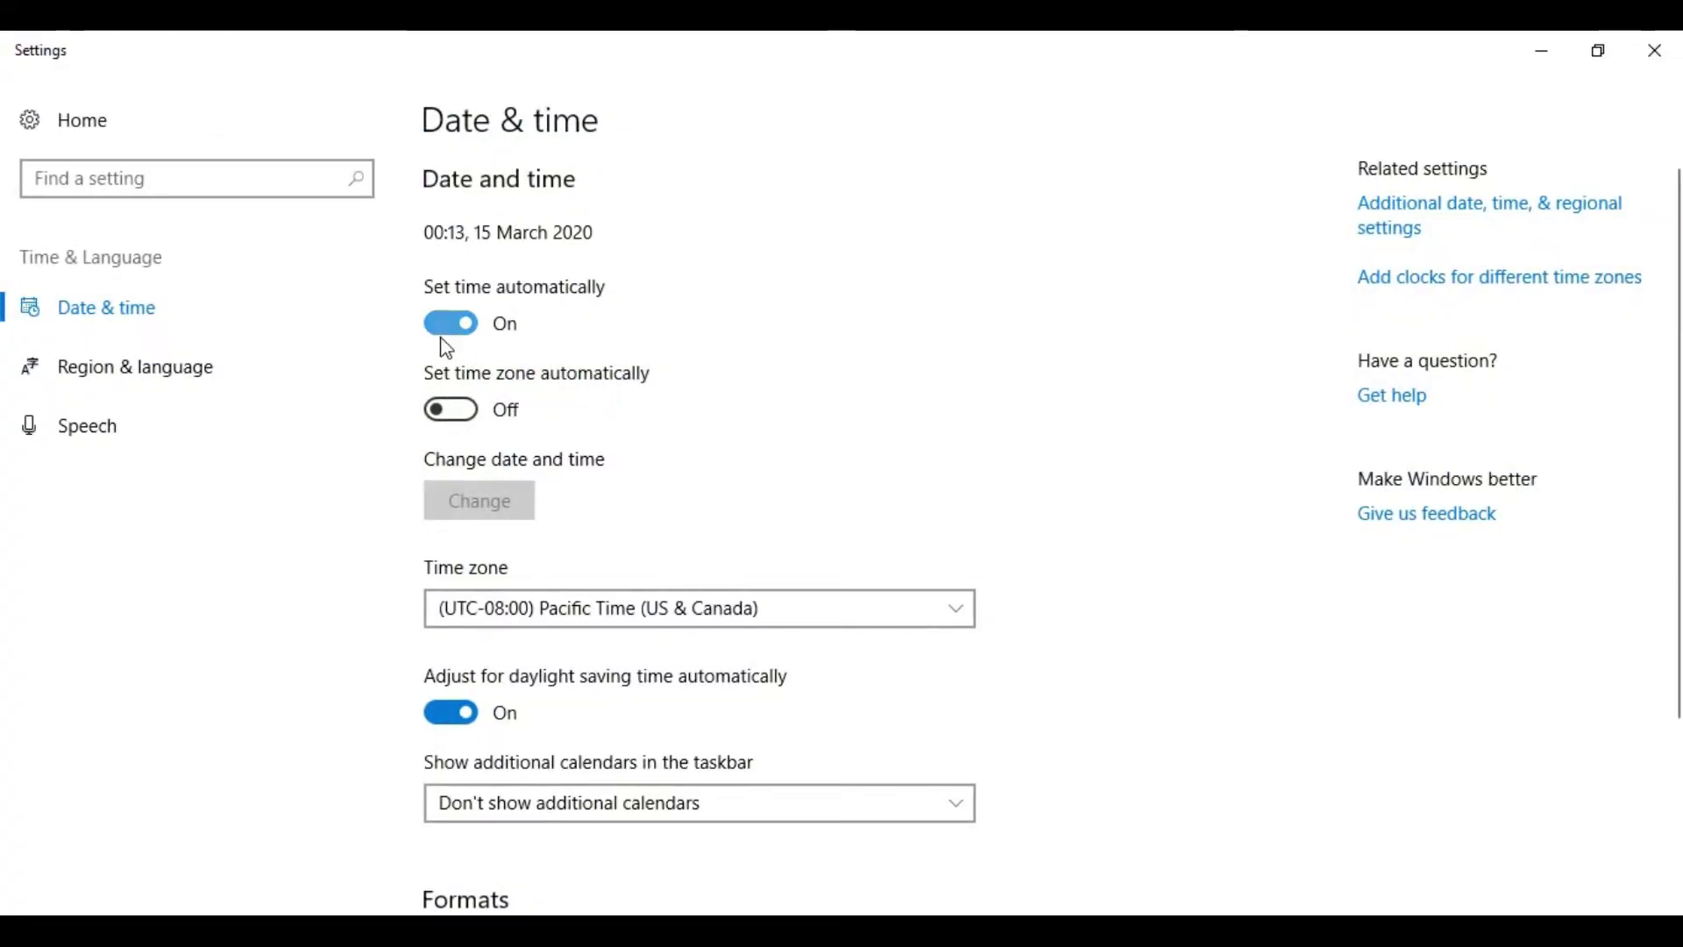
left_click(737, 609)
scroll(719, 619, "down", 4)
scroll(719, 624, "down", 4)
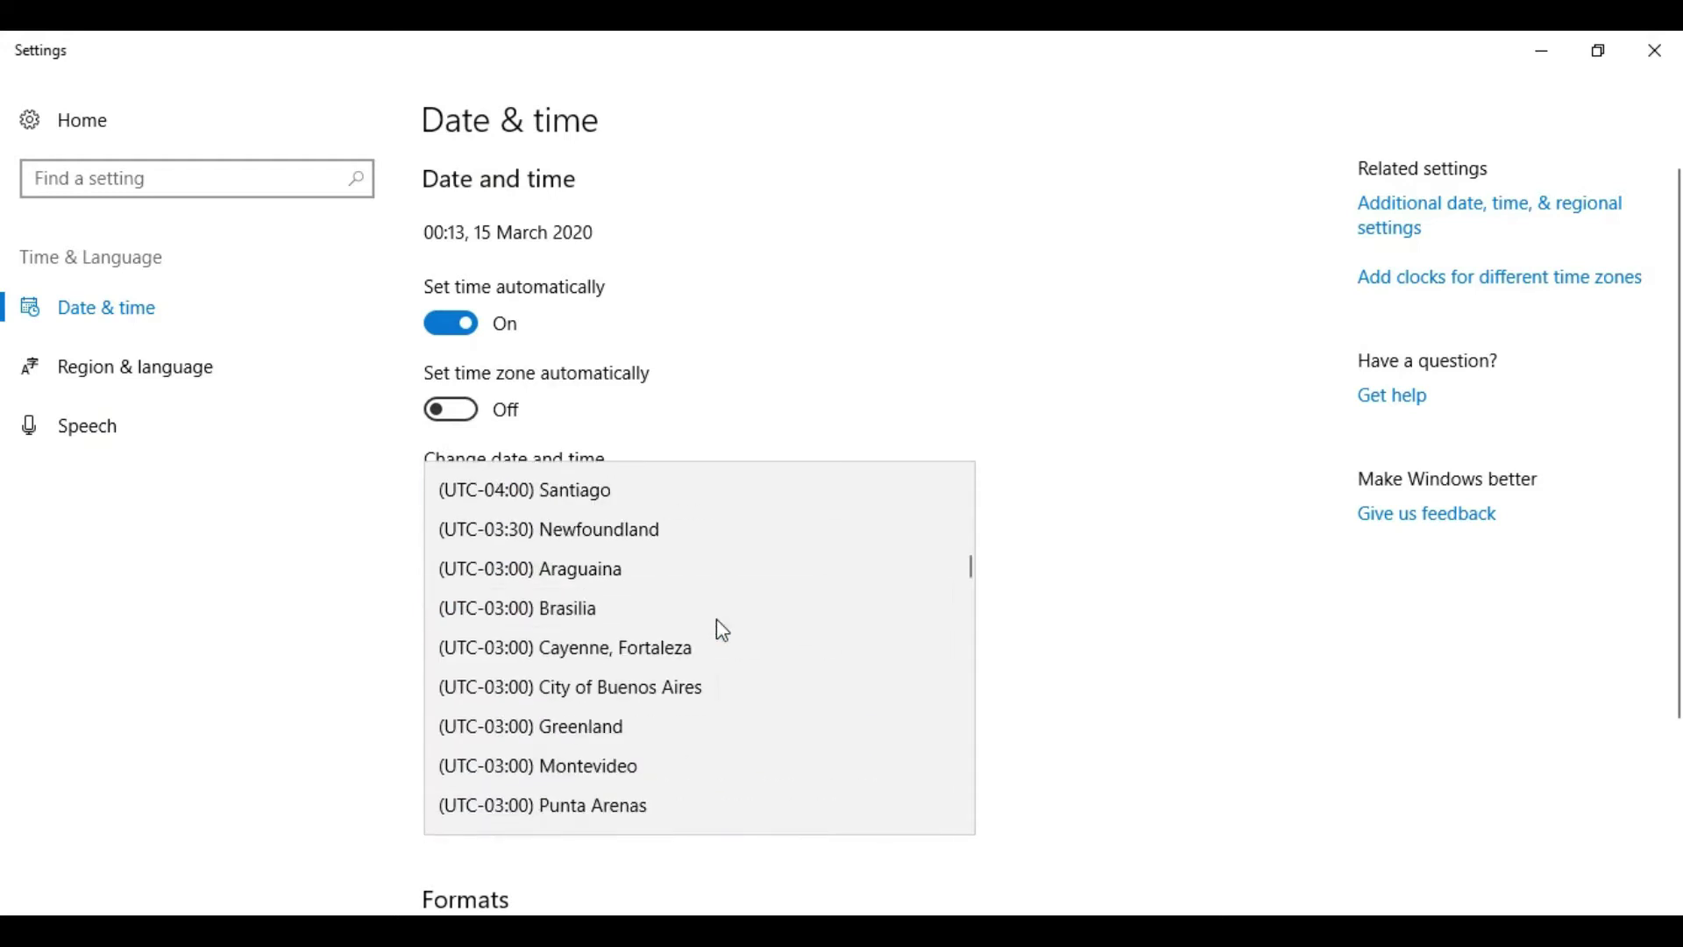
scroll(719, 624, "up", 1)
scroll(719, 624, "down", 2)
scroll(717, 619, "down", 6)
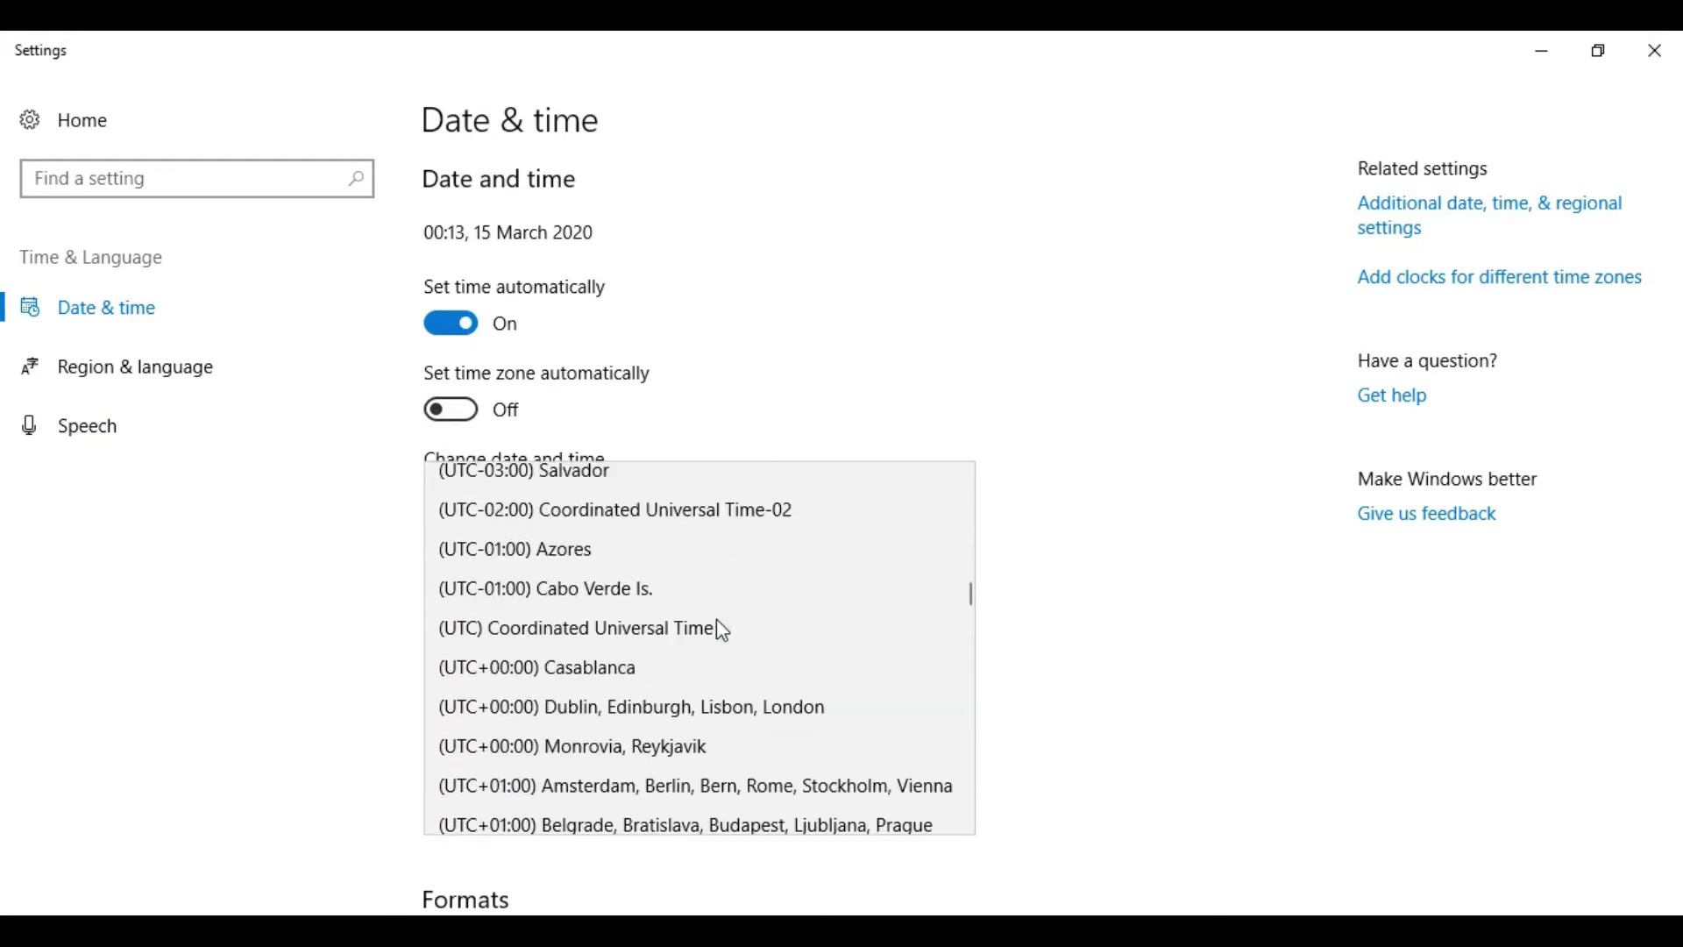
scroll(721, 629, "down", 5)
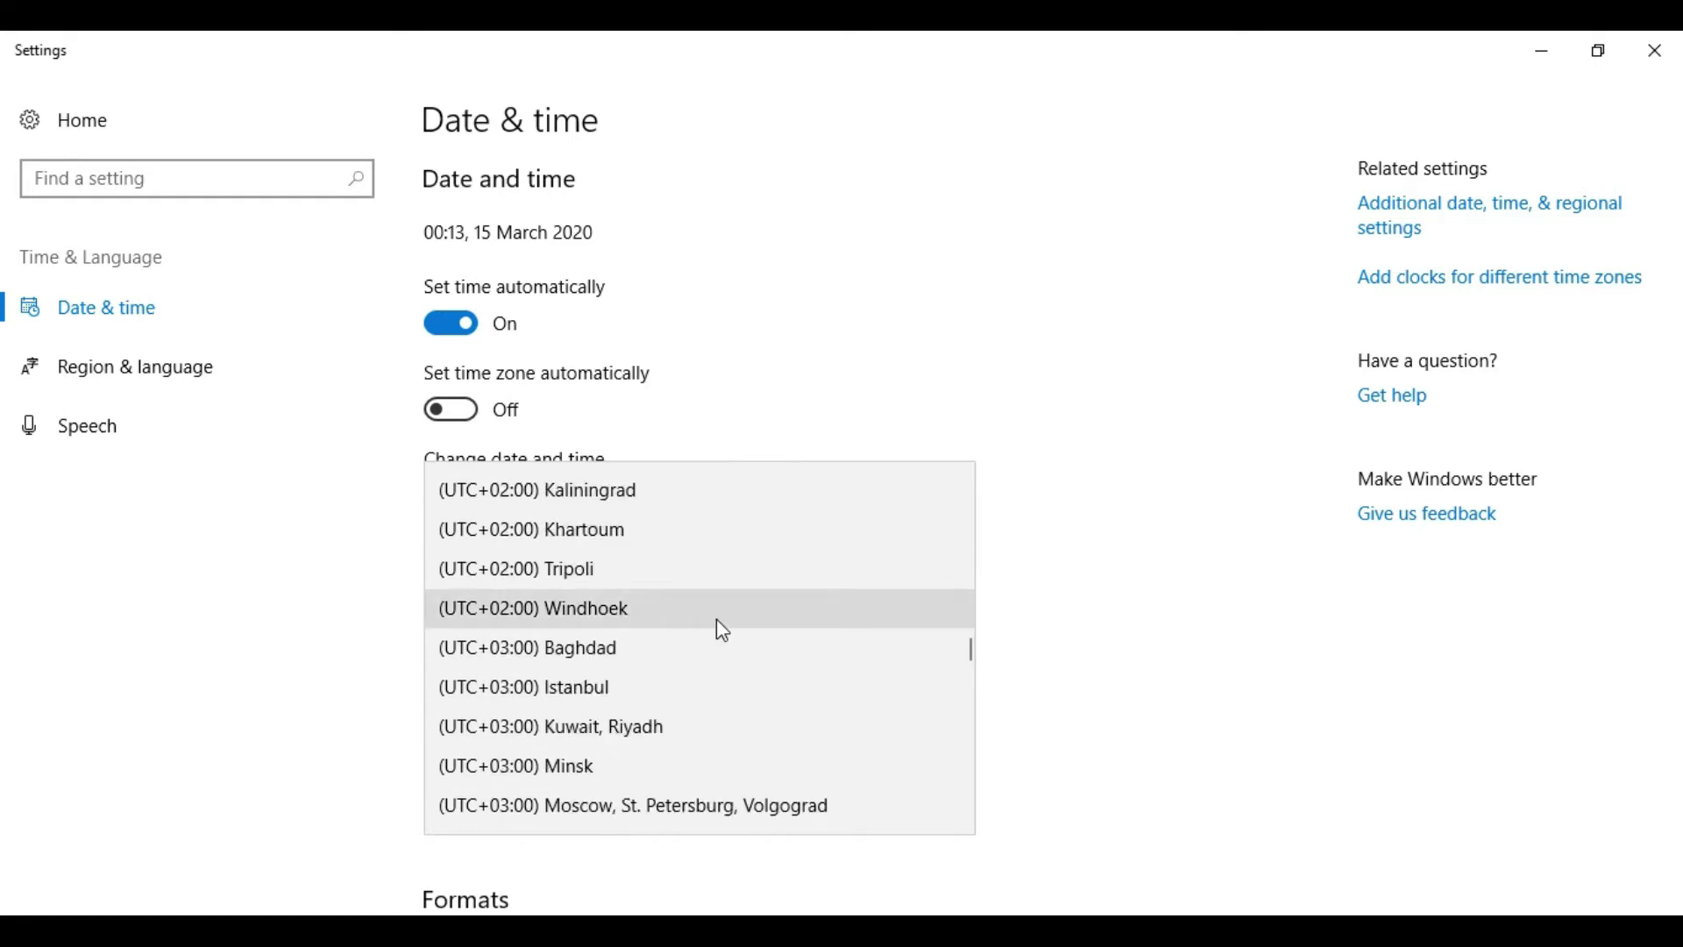
scroll(721, 630, "down", 3)
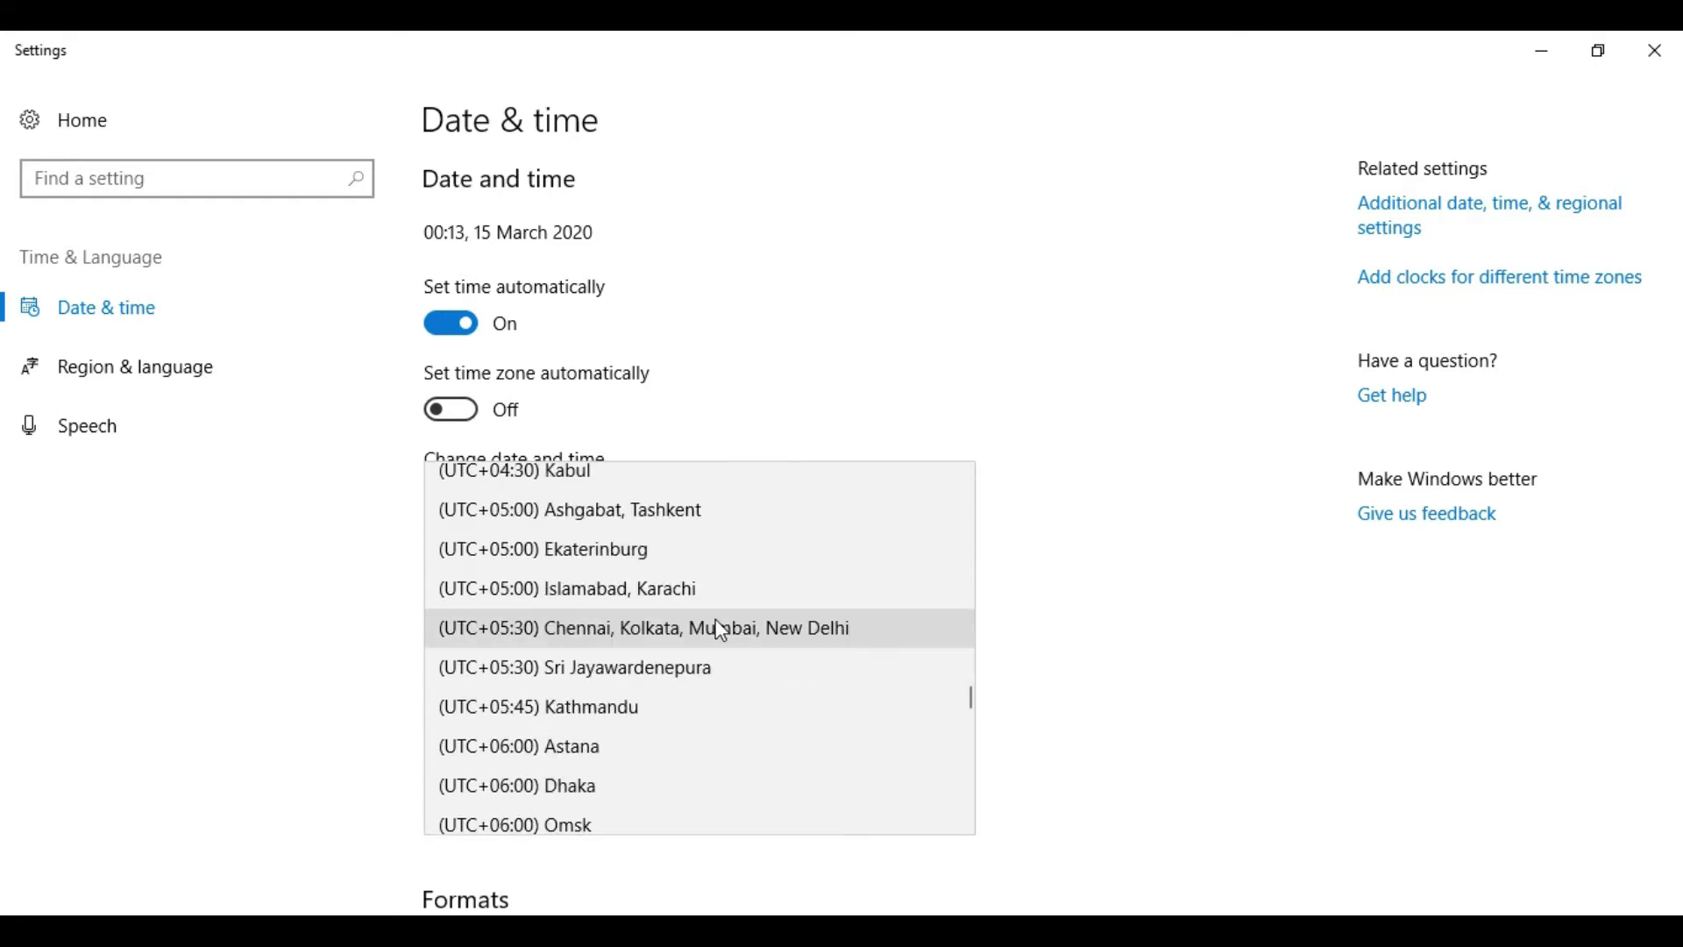
left_click(722, 627)
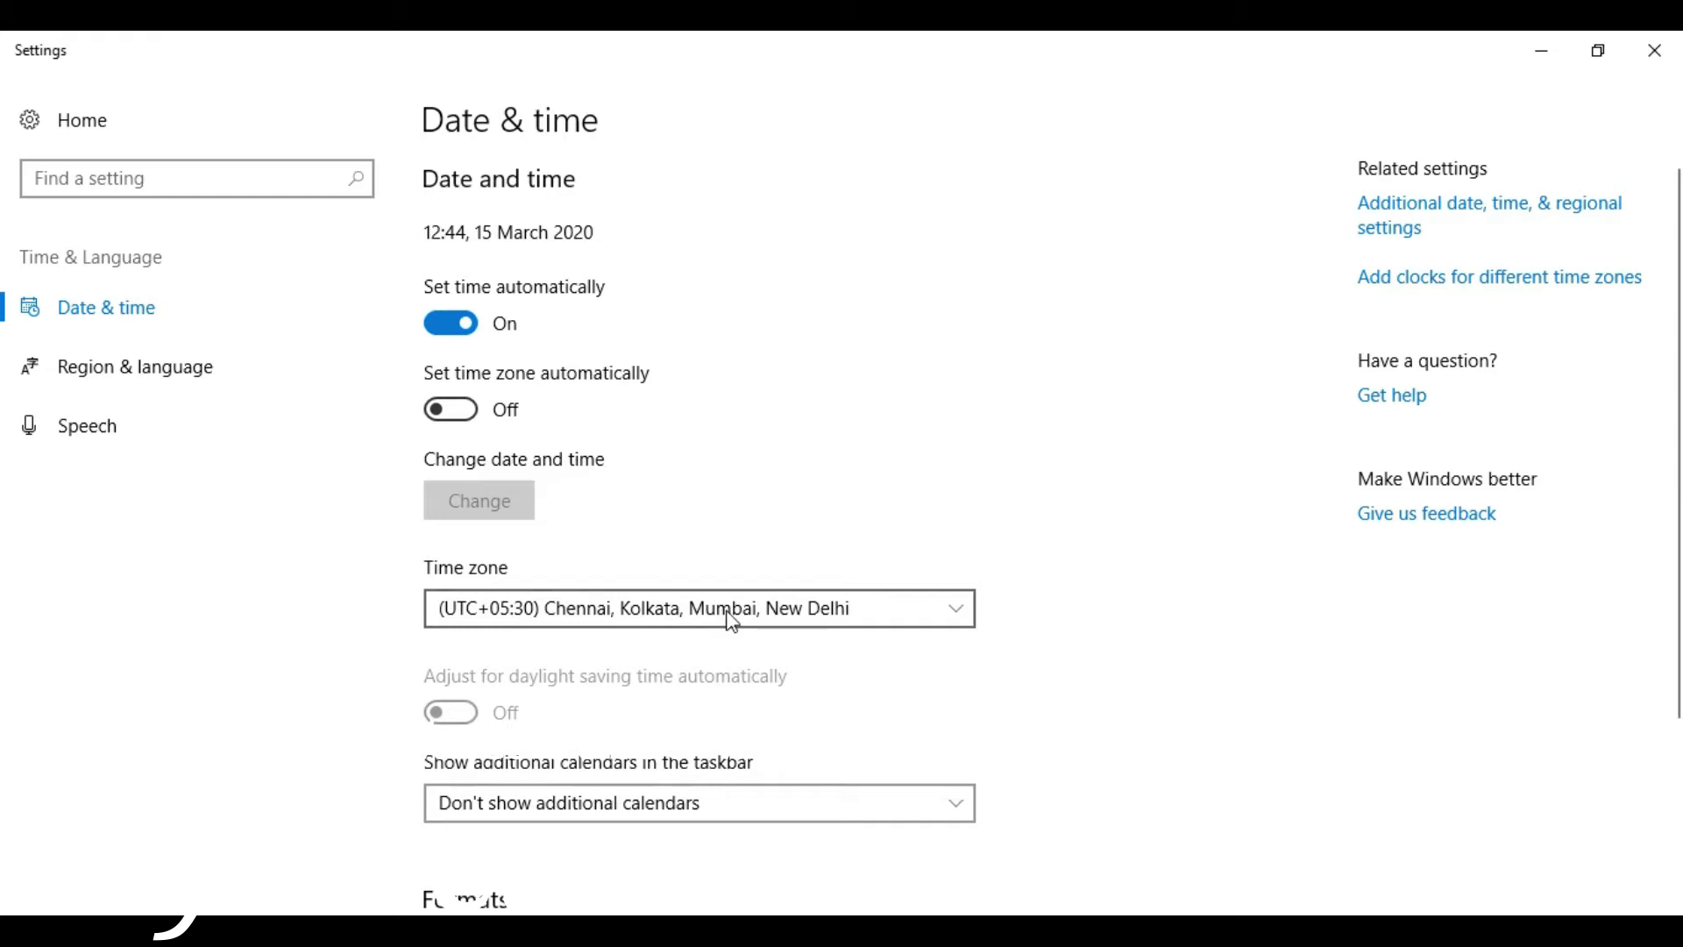
- Turn off automatic time setting, and check the hour choices in the manual date and time dialog before cancelling it
left_click(441, 325)
left_click(517, 513)
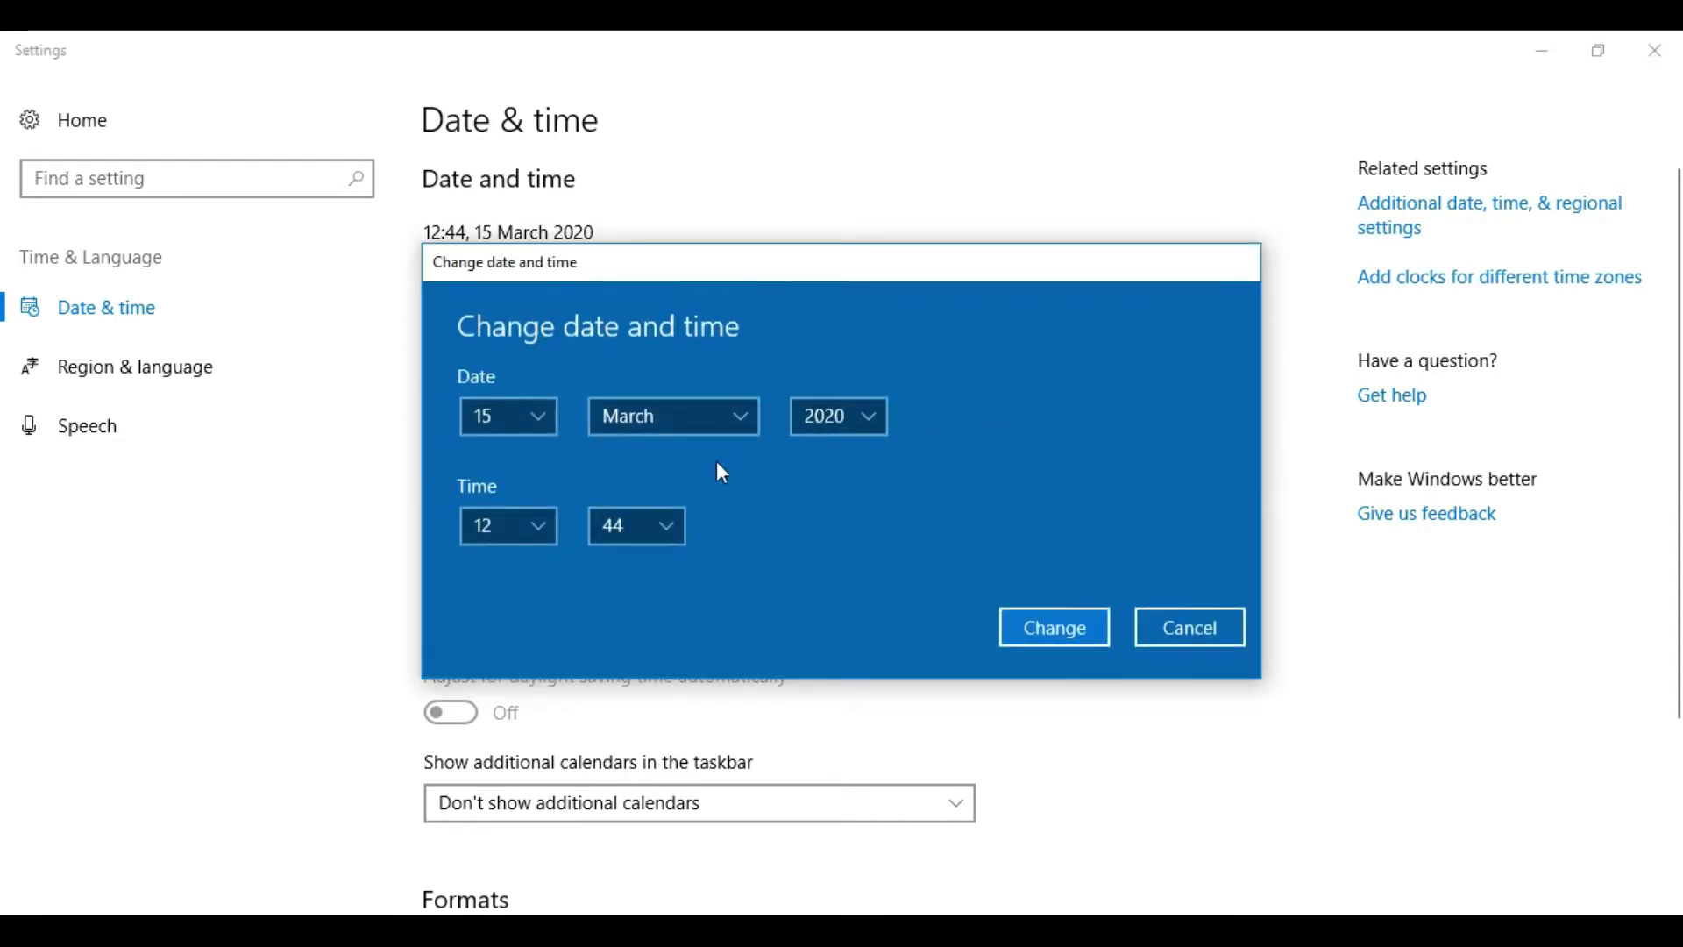
left_click(537, 535)
scroll(540, 579, "down", 1)
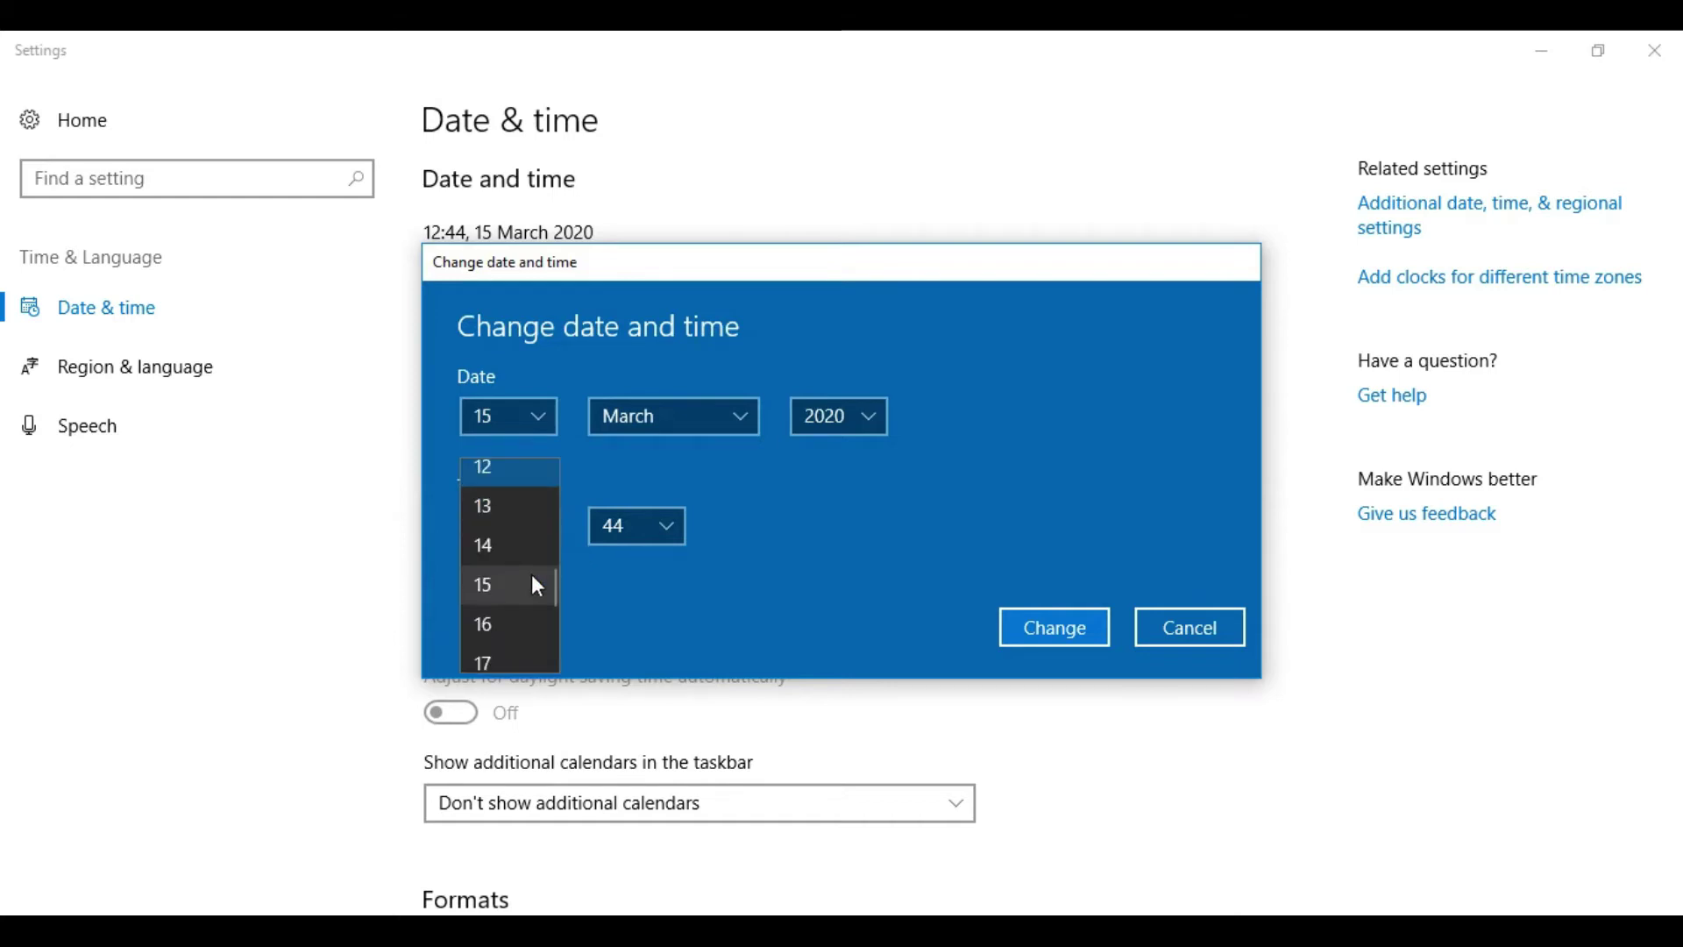
scroll(533, 578, "up", 1)
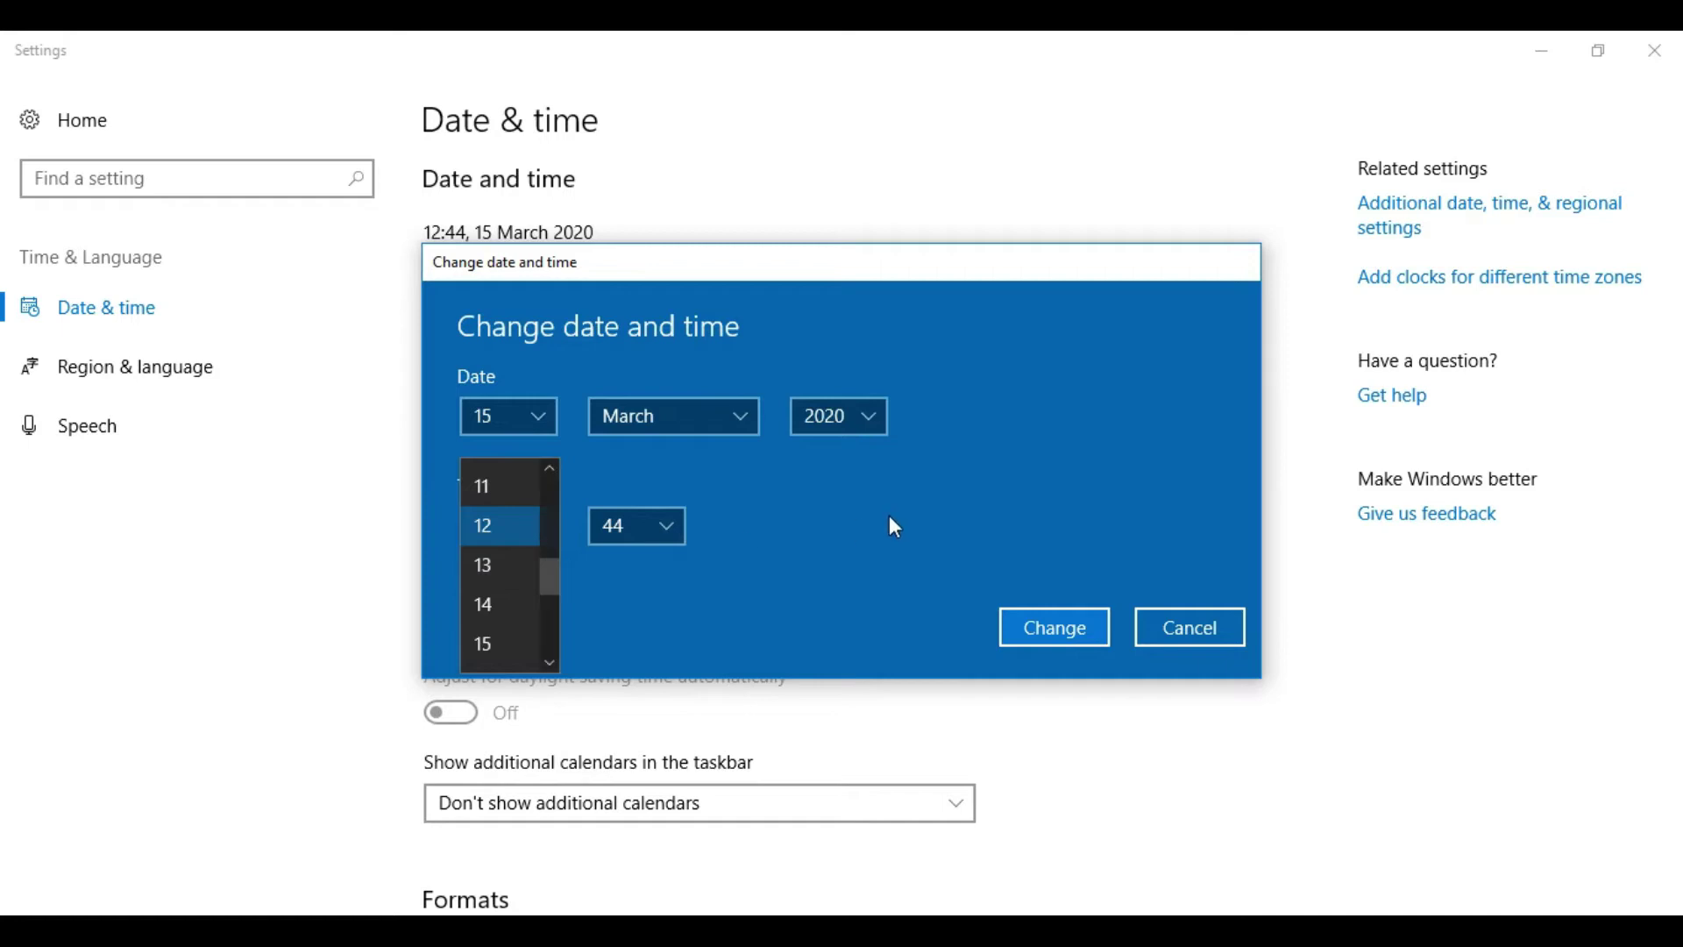
left_click(1034, 531)
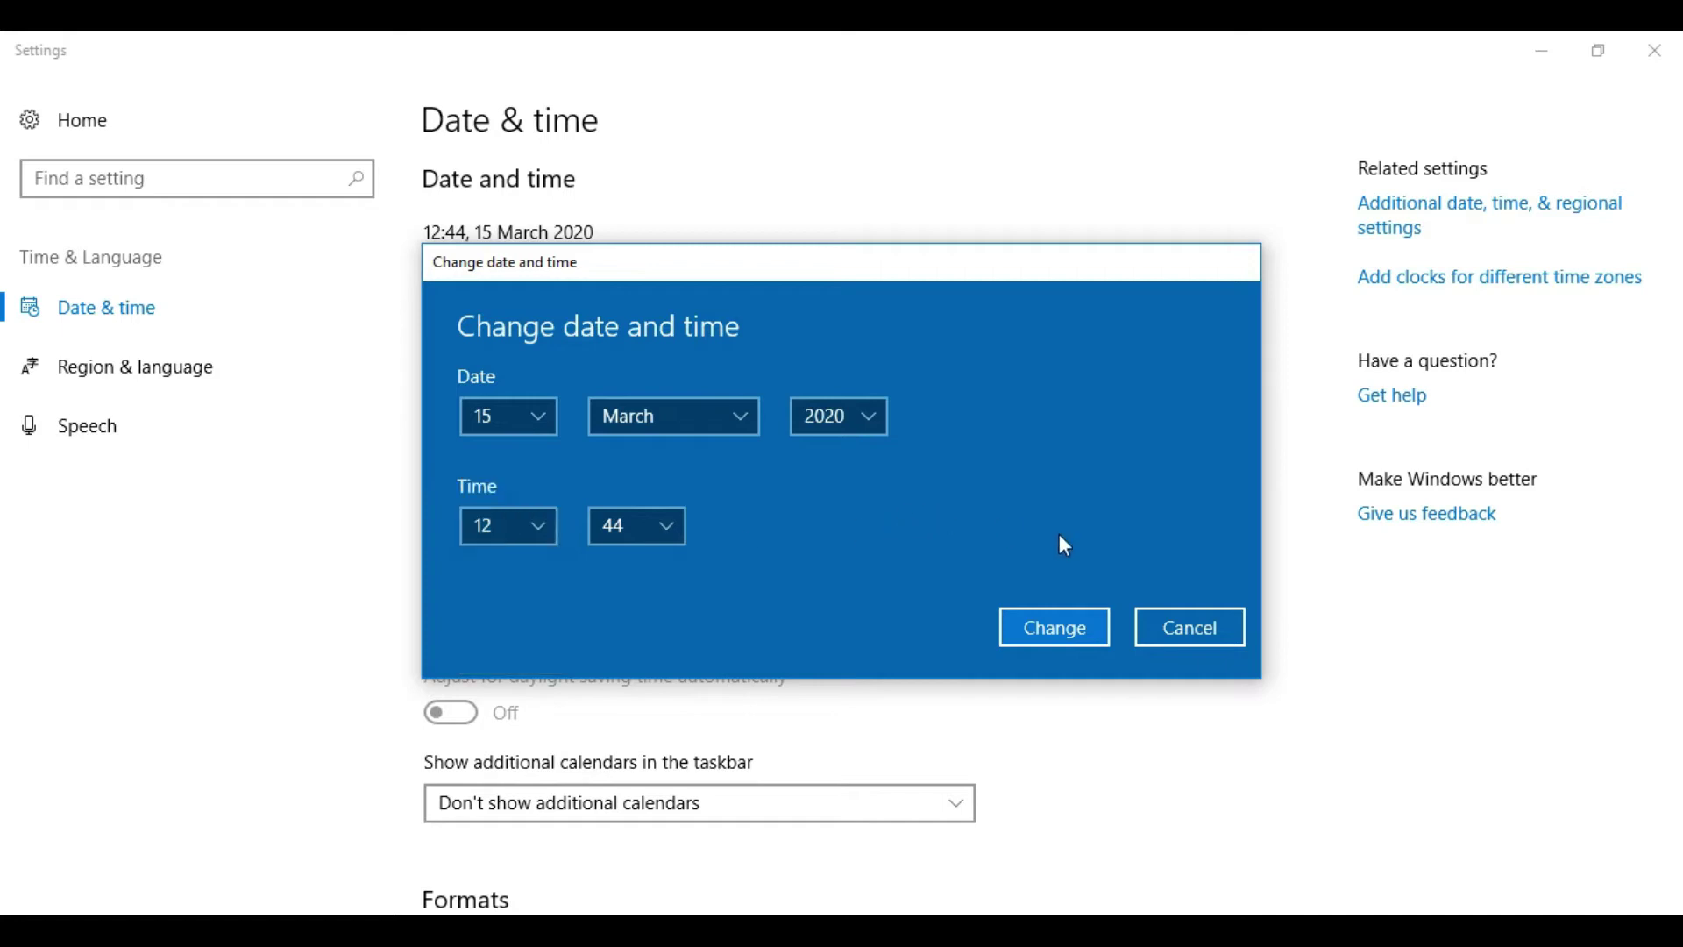
left_click(1197, 625)
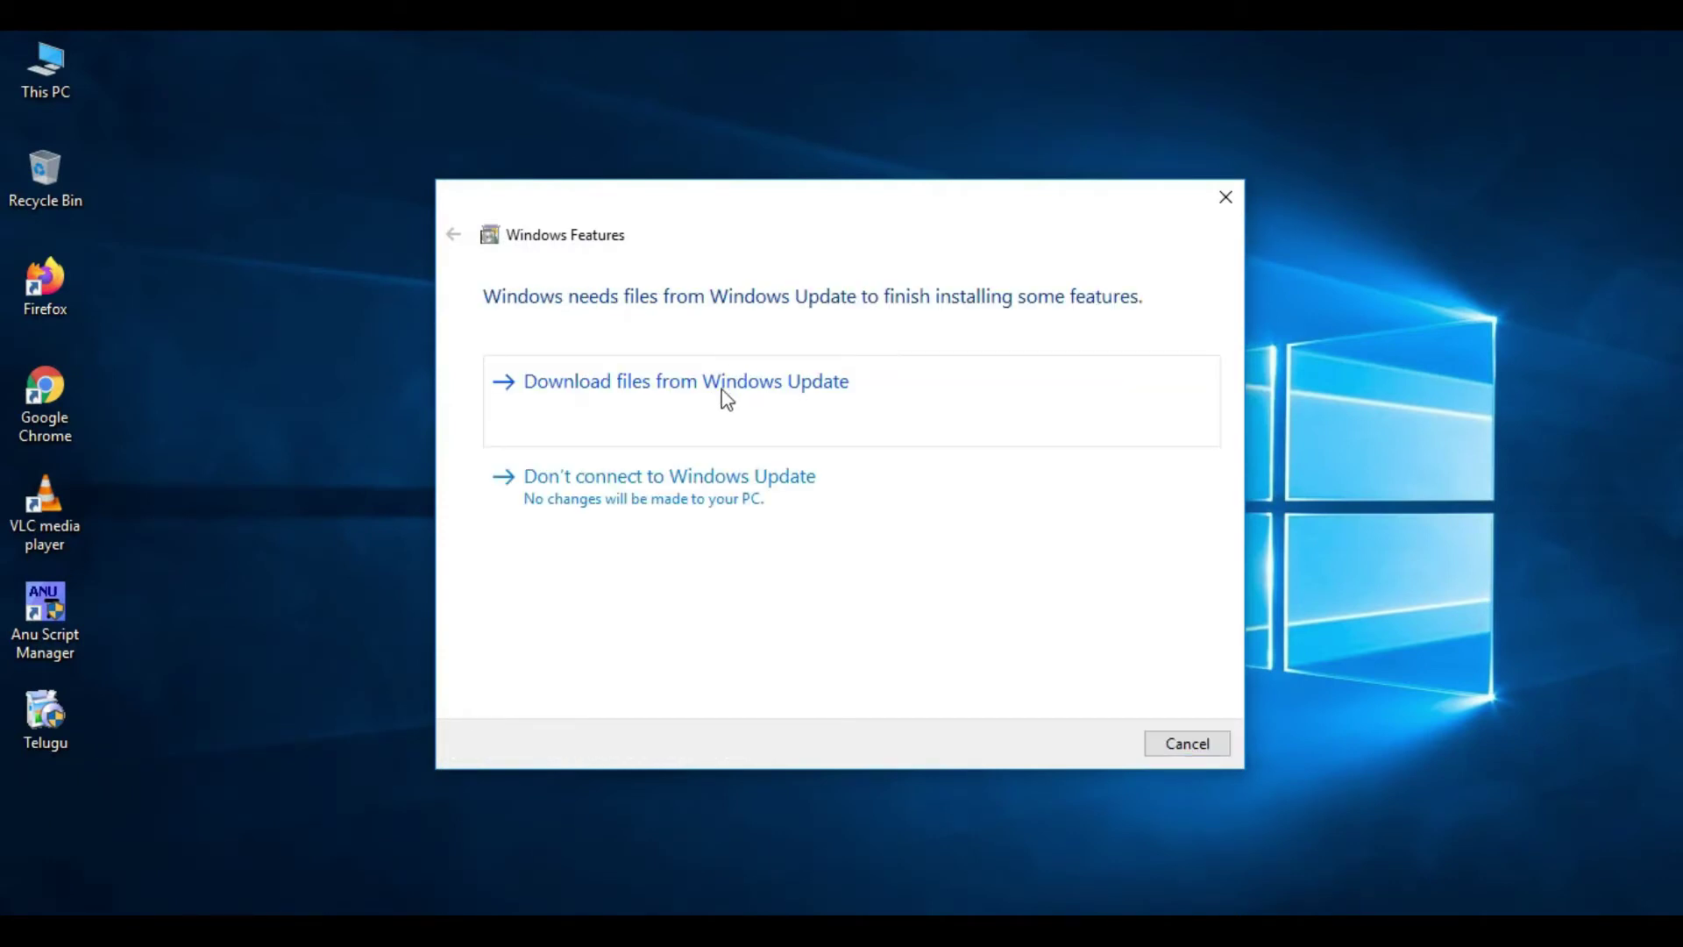
- Download the required feature files from Windows Update and close the Windows Features dialog once the changes are complete
left_click(724, 394)
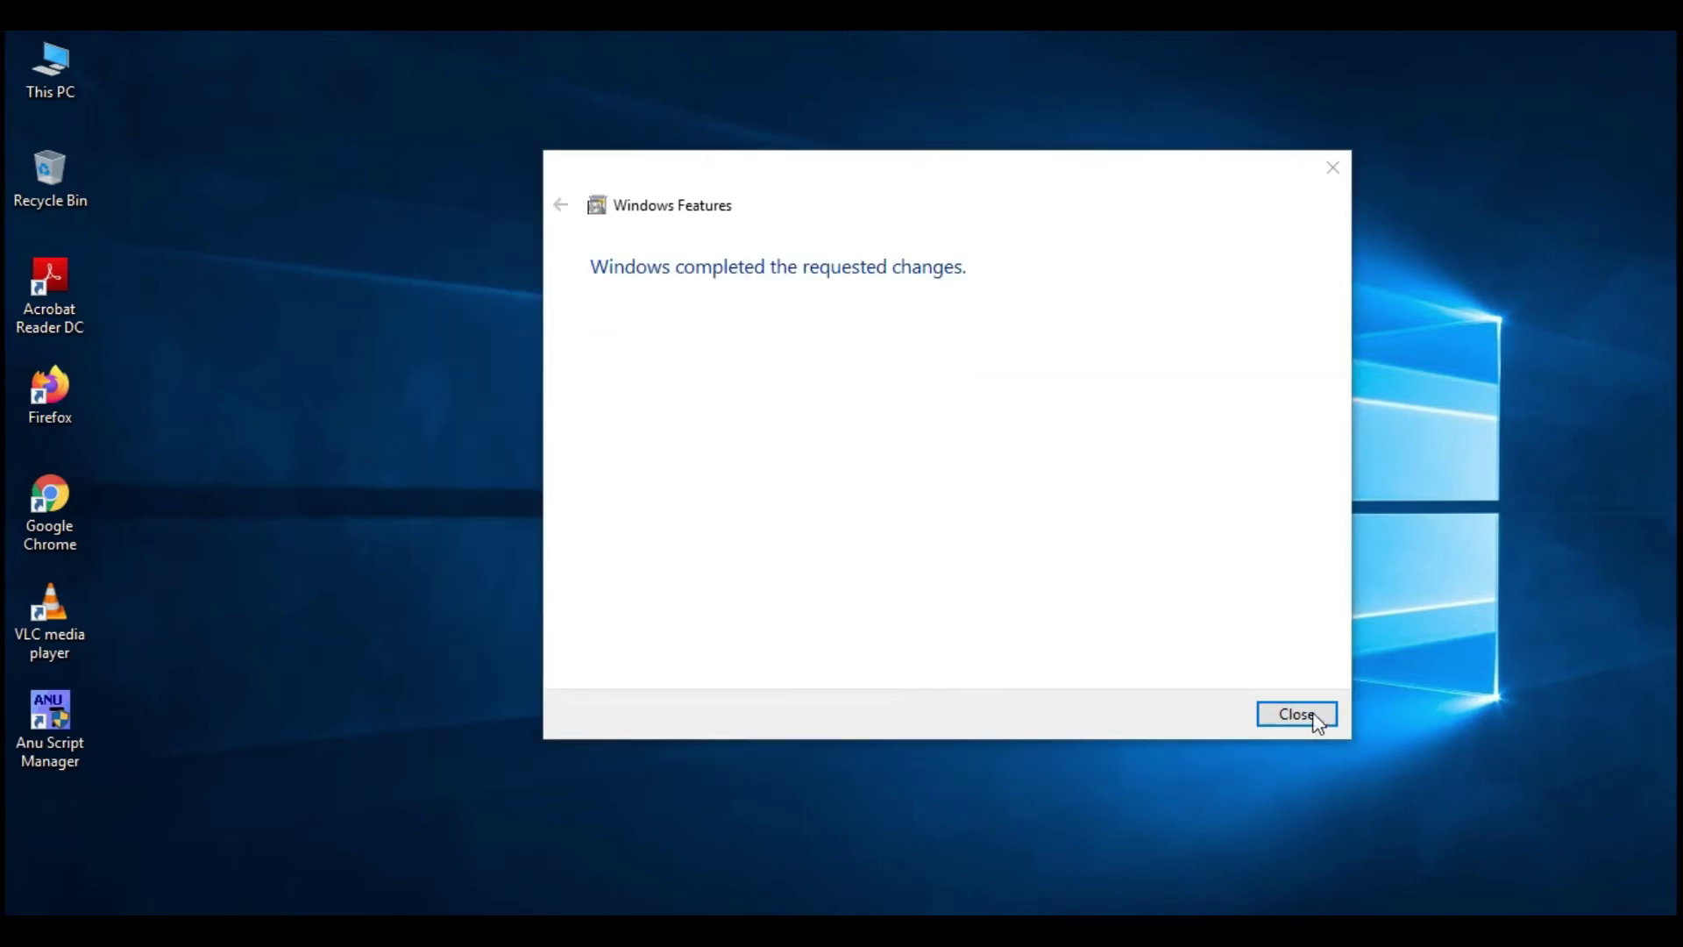
left_click(1296, 714)
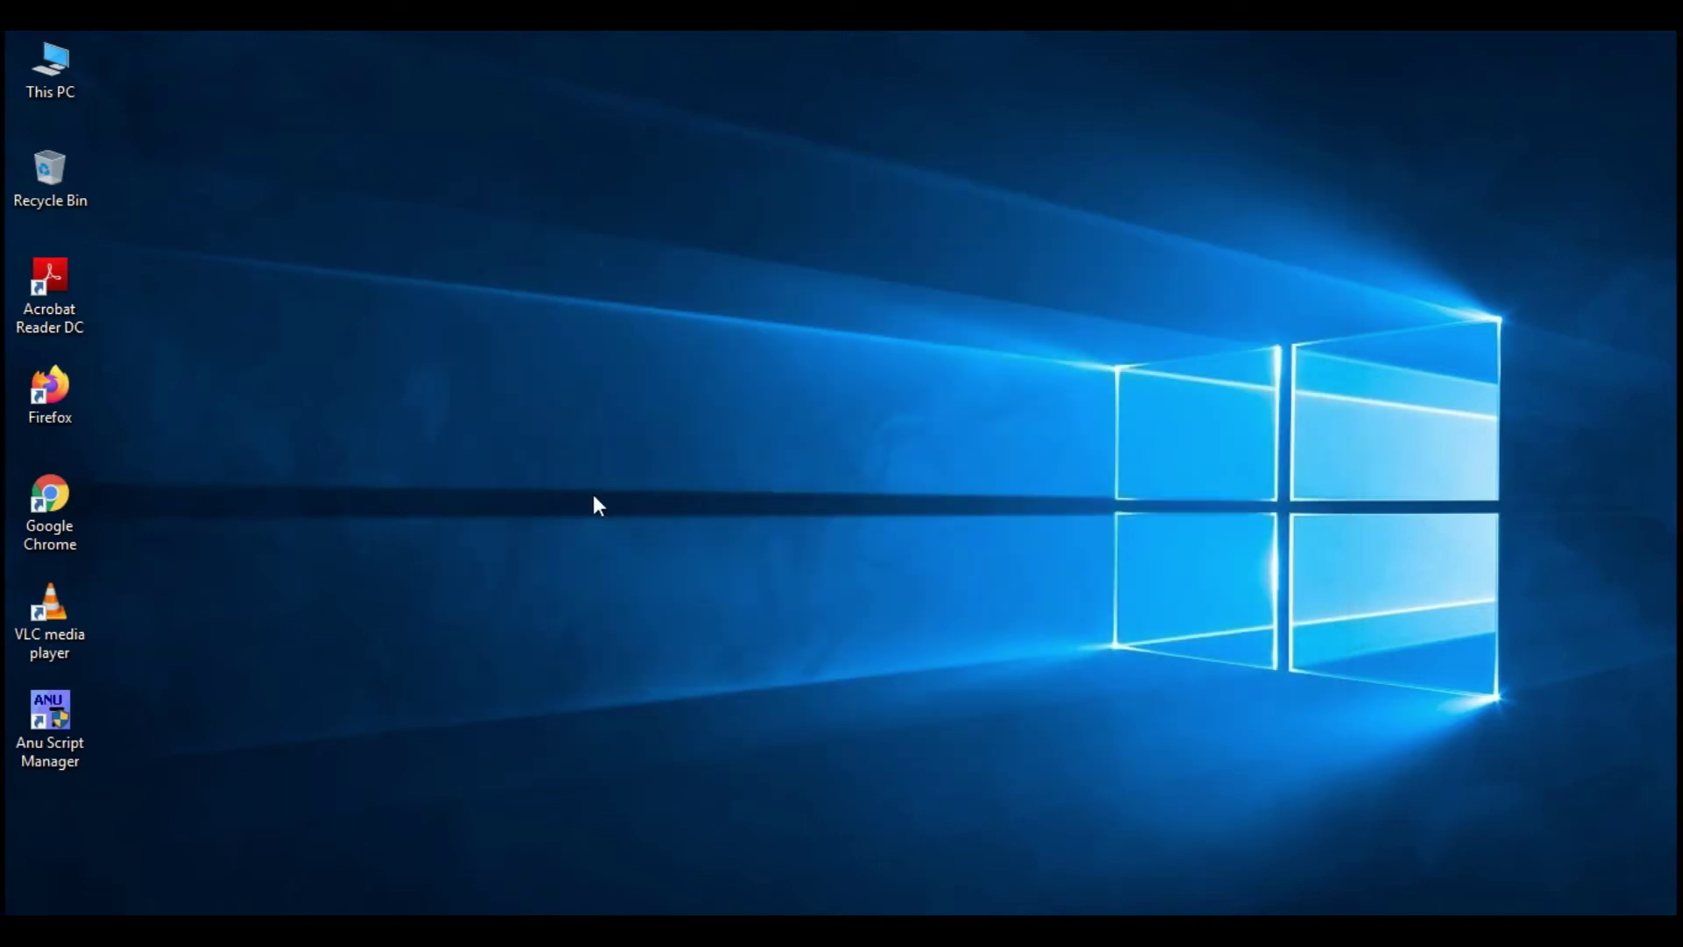
right_click(395, 109)
left_click(436, 175)
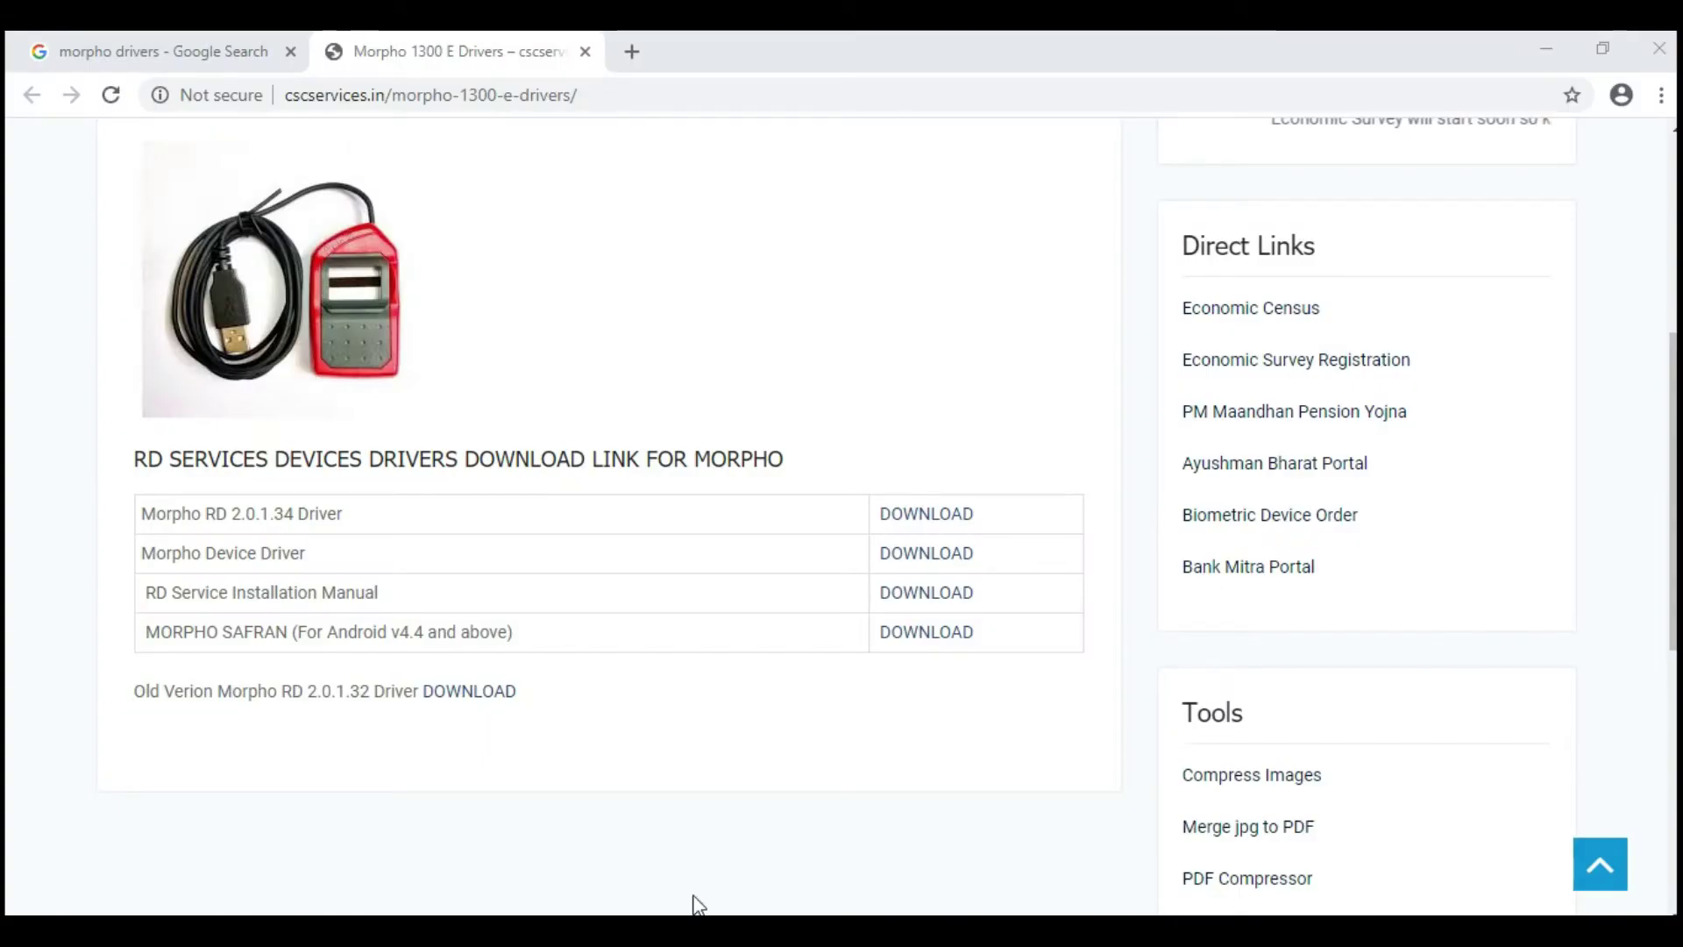
- Request the RD Service Installation Manual on the cscservices.in page and open the Morpho Device Driver download in a new tab
left_click(133, 32)
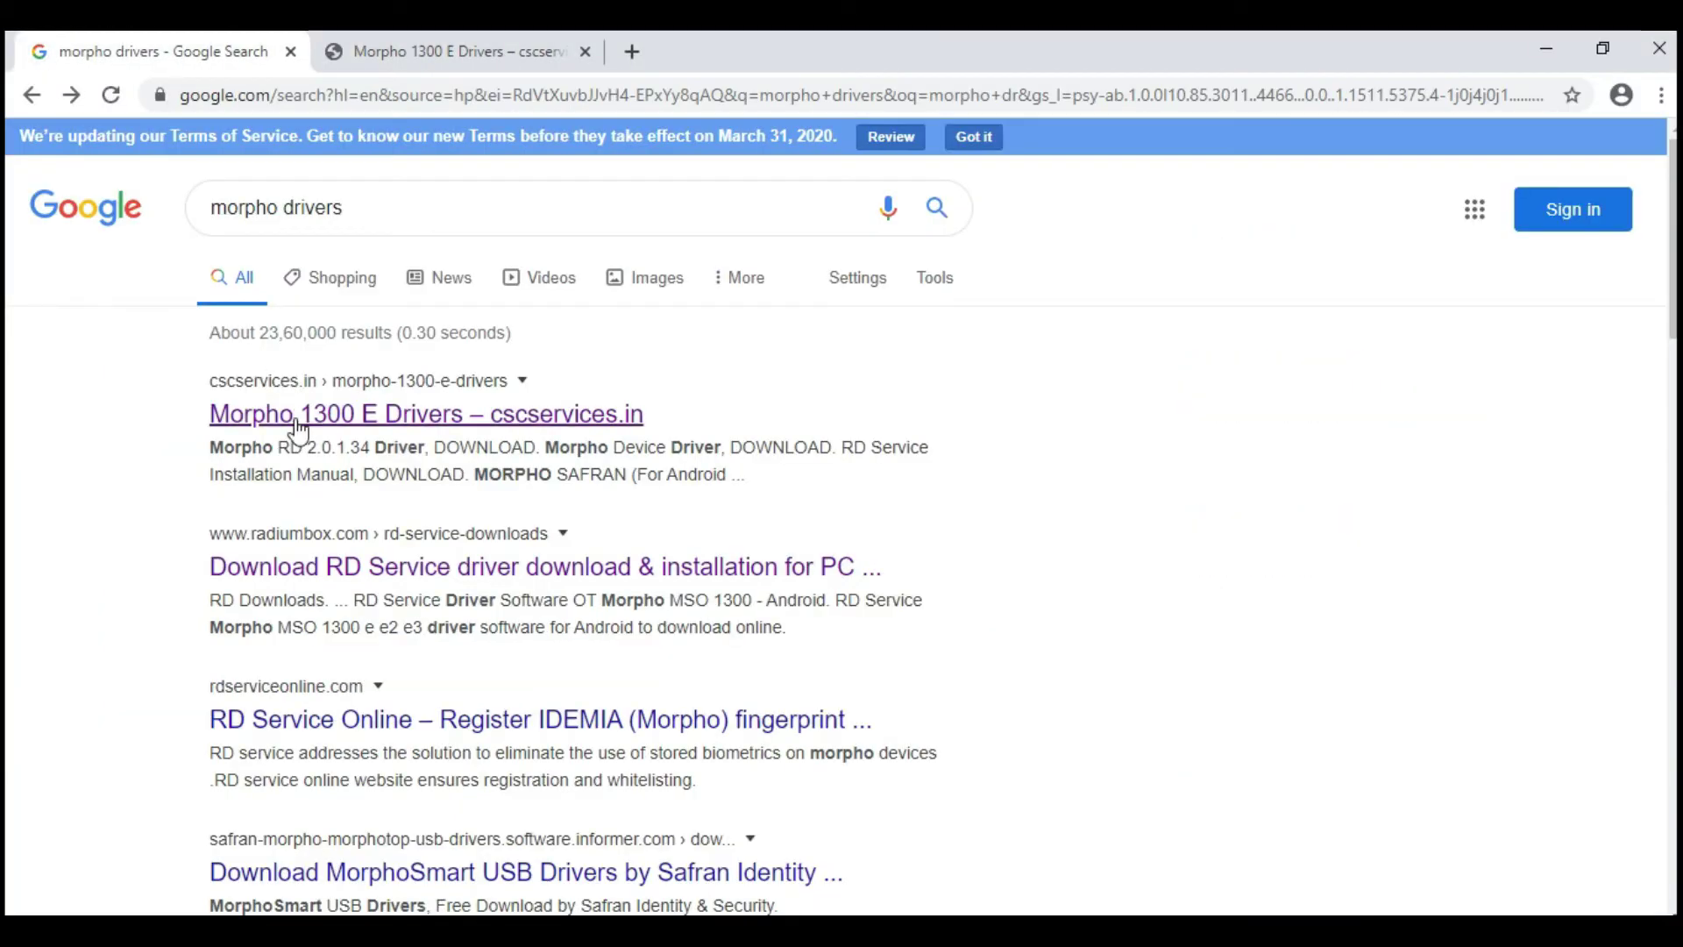
left_click(456, 51)
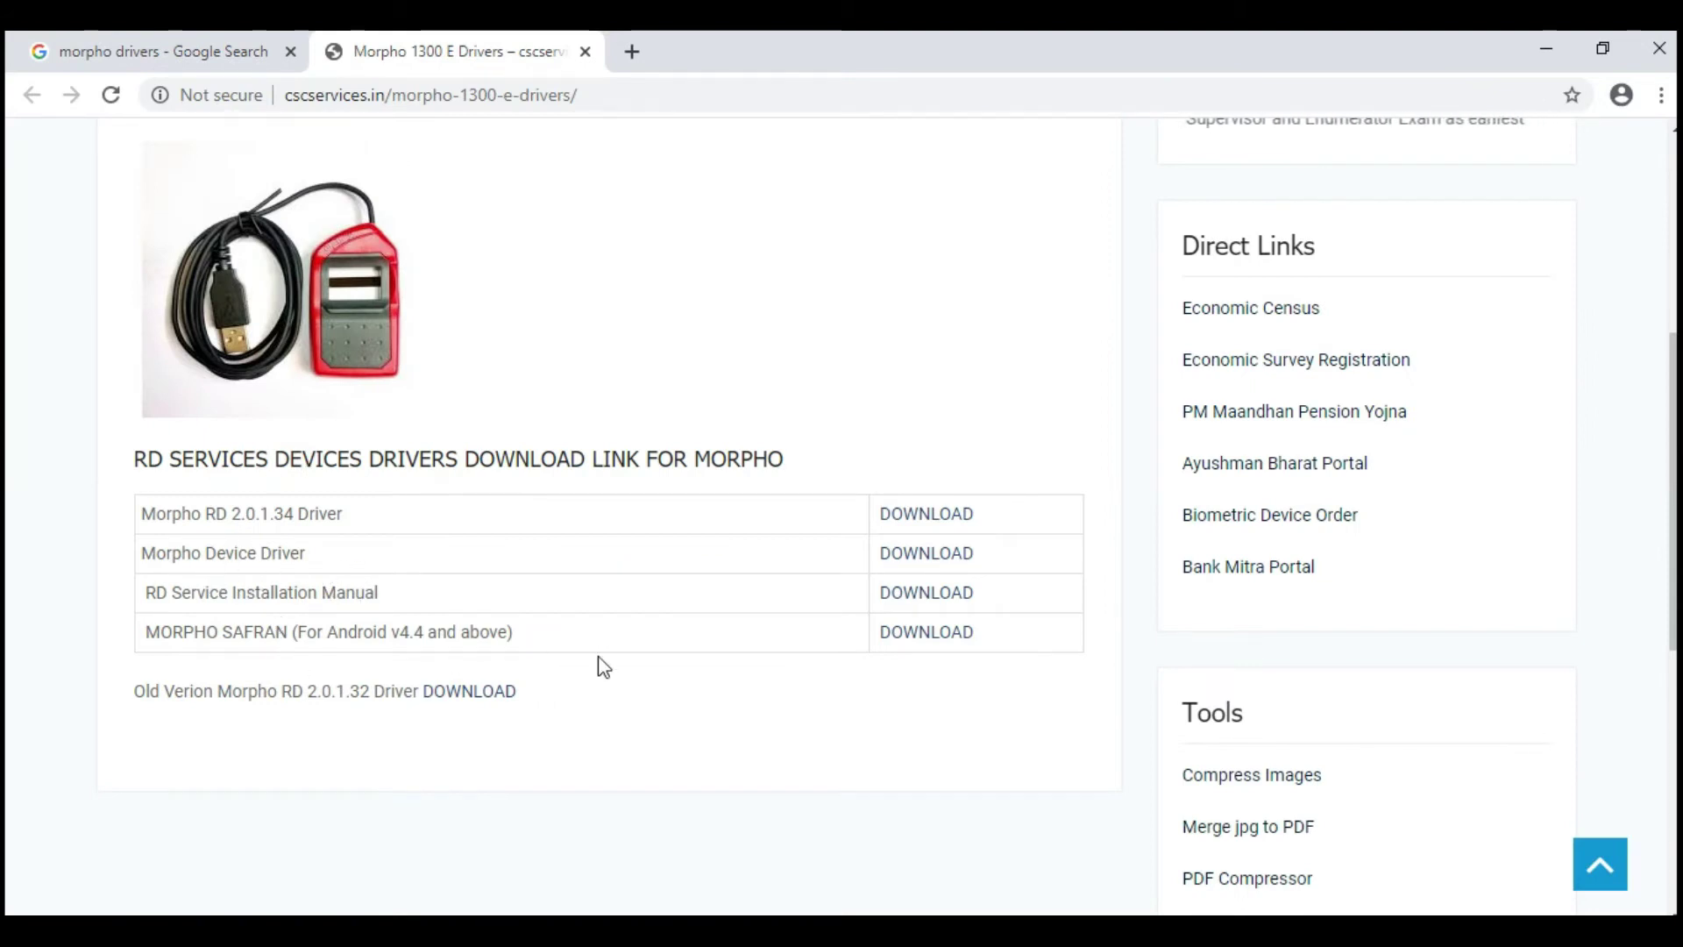
left_click(944, 605)
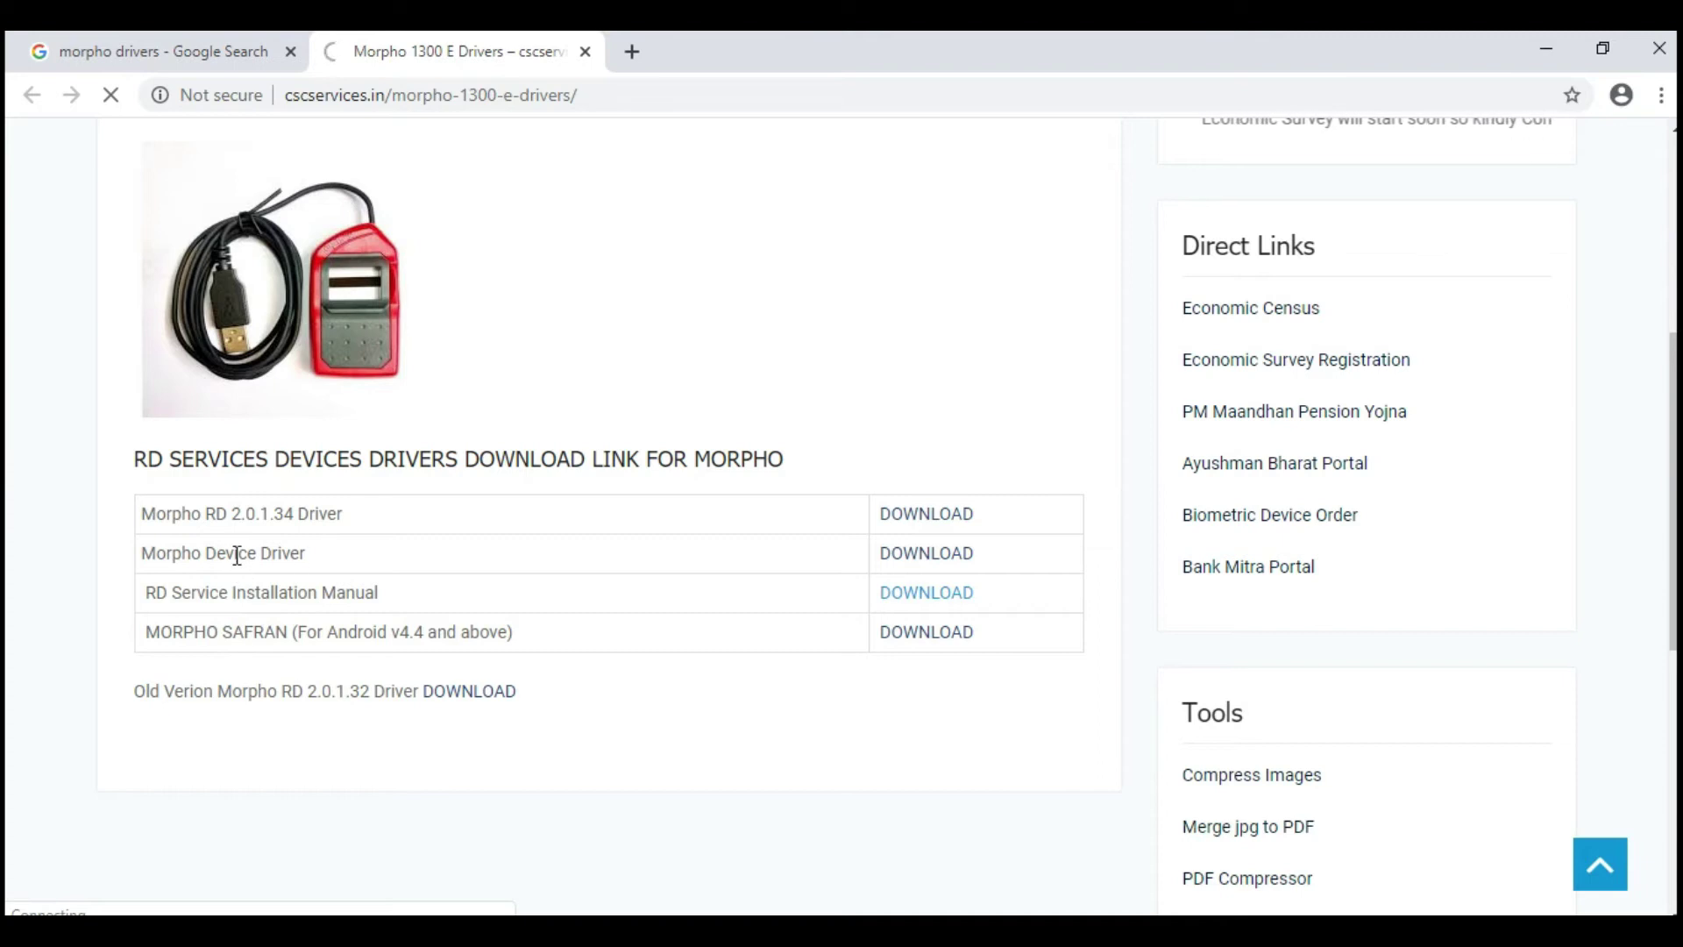
right_click(935, 553)
left_click(996, 572)
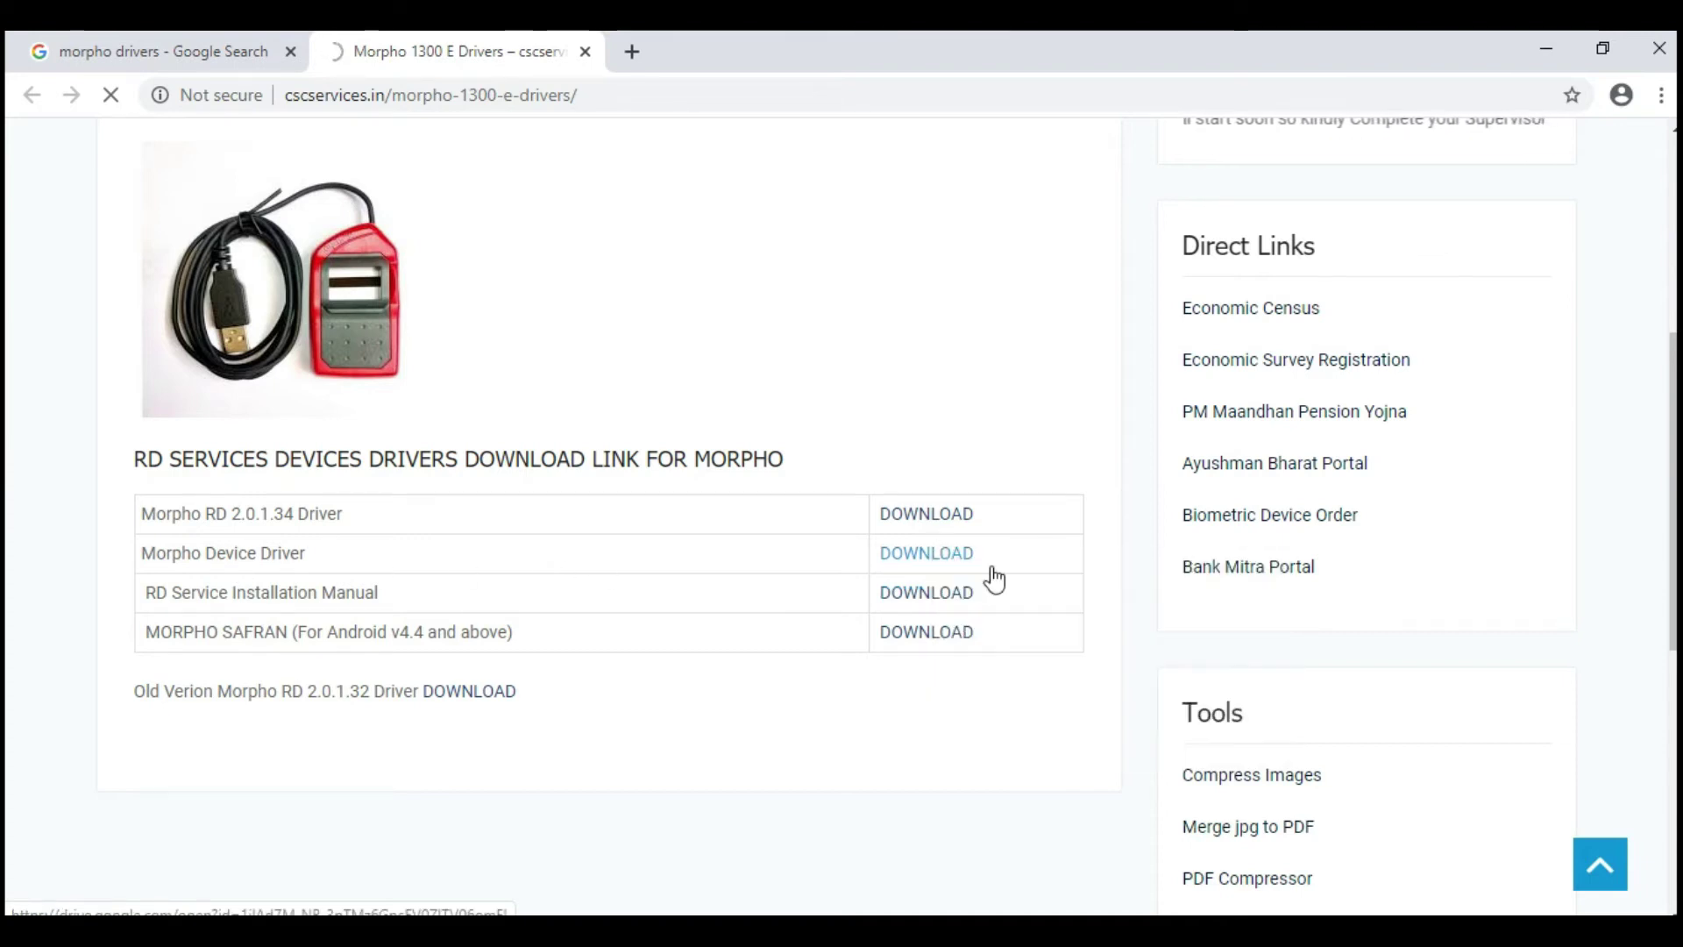
- Open the rdserviceonline.com result from the Google search for morpho drivers in a new tab
left_click(219, 51)
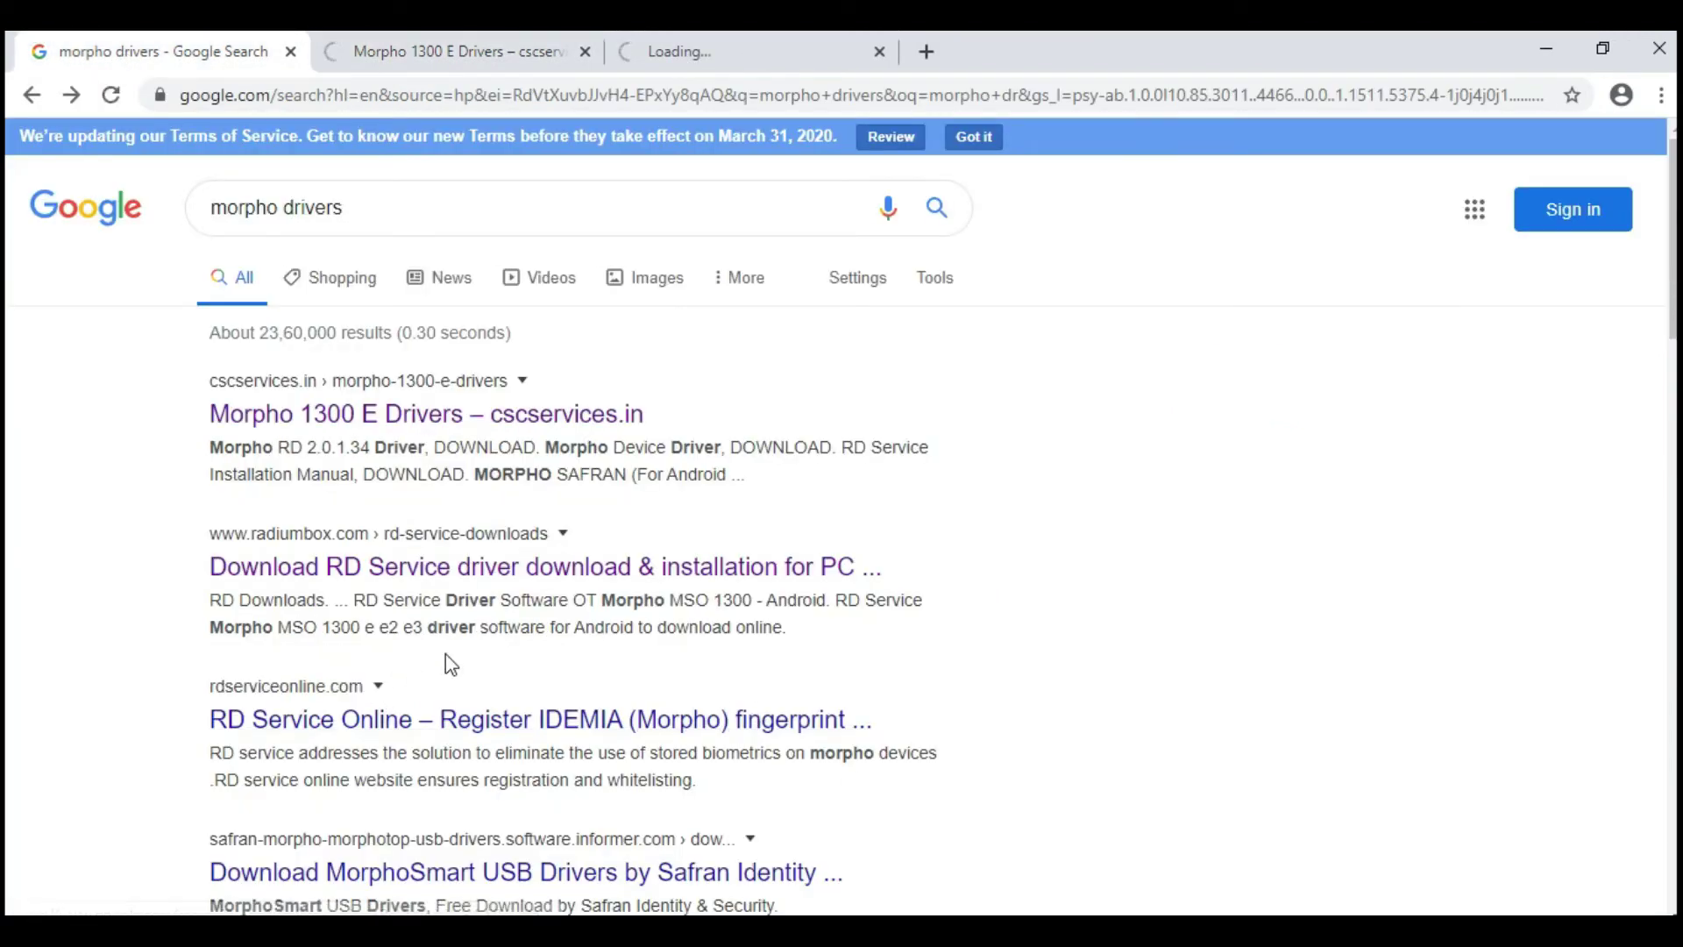
scroll(451, 666, "down", 1)
right_click(430, 605)
left_click(525, 626)
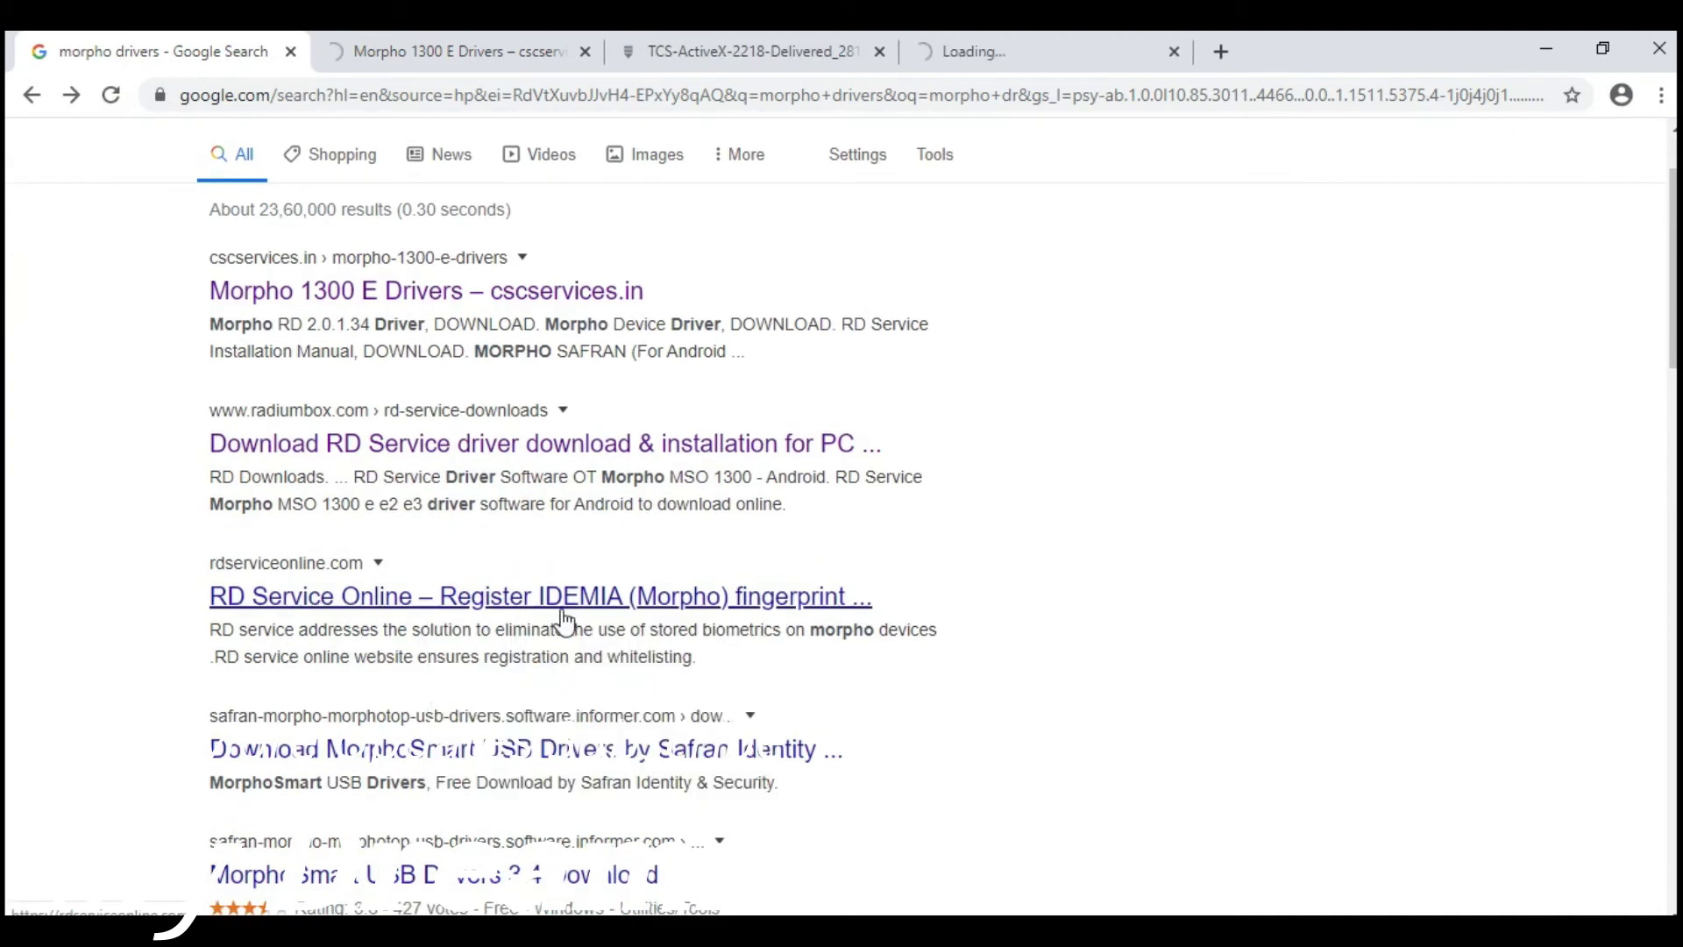
- Start downloading TCS-ActiveX-2218-Delivered_28102014.zip from its Google Drive page
left_click(765, 45)
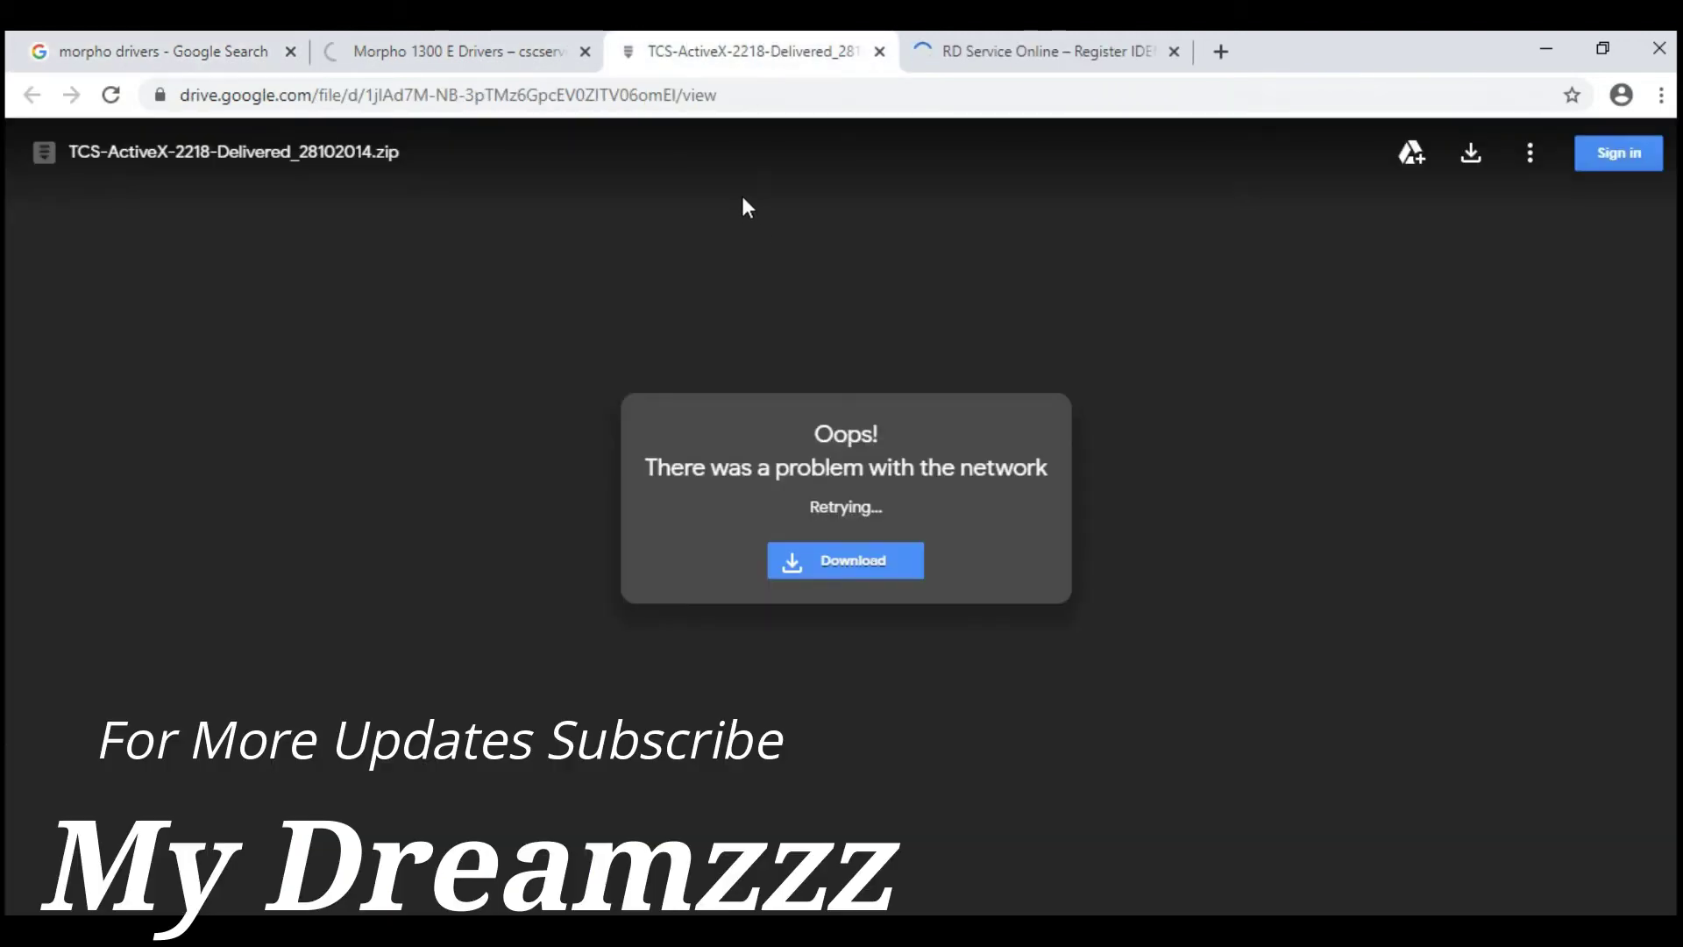
left_click(851, 566)
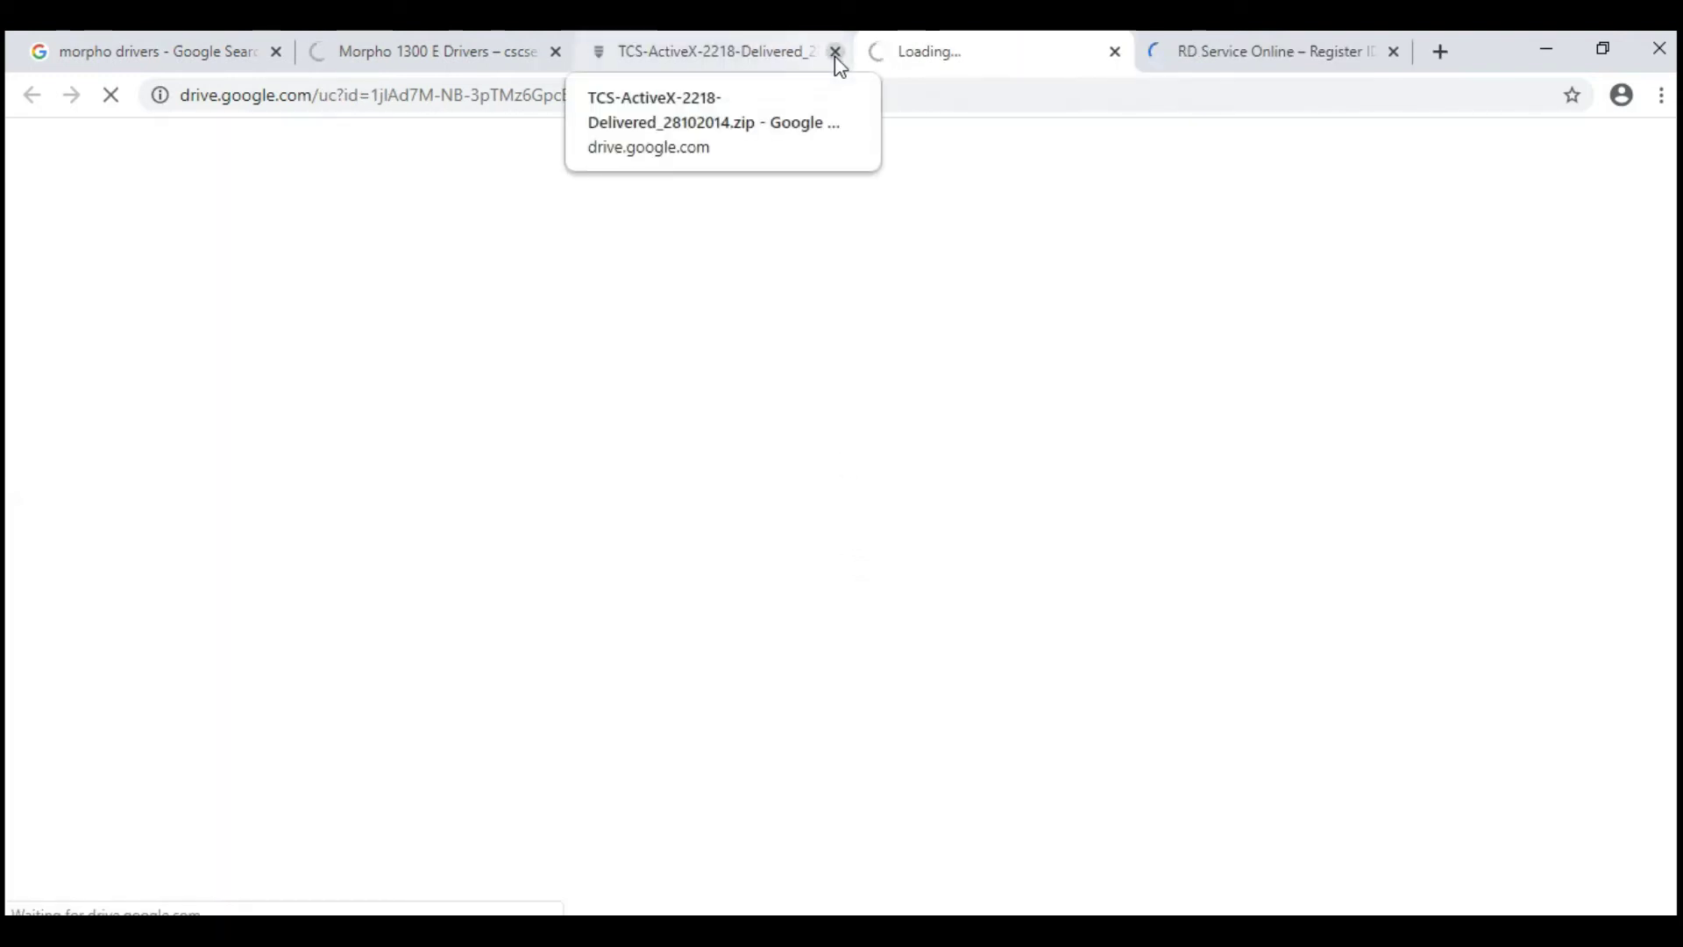
- Look through the RD Service Online home page for driver downloads and return to its beginning
left_click(1258, 63)
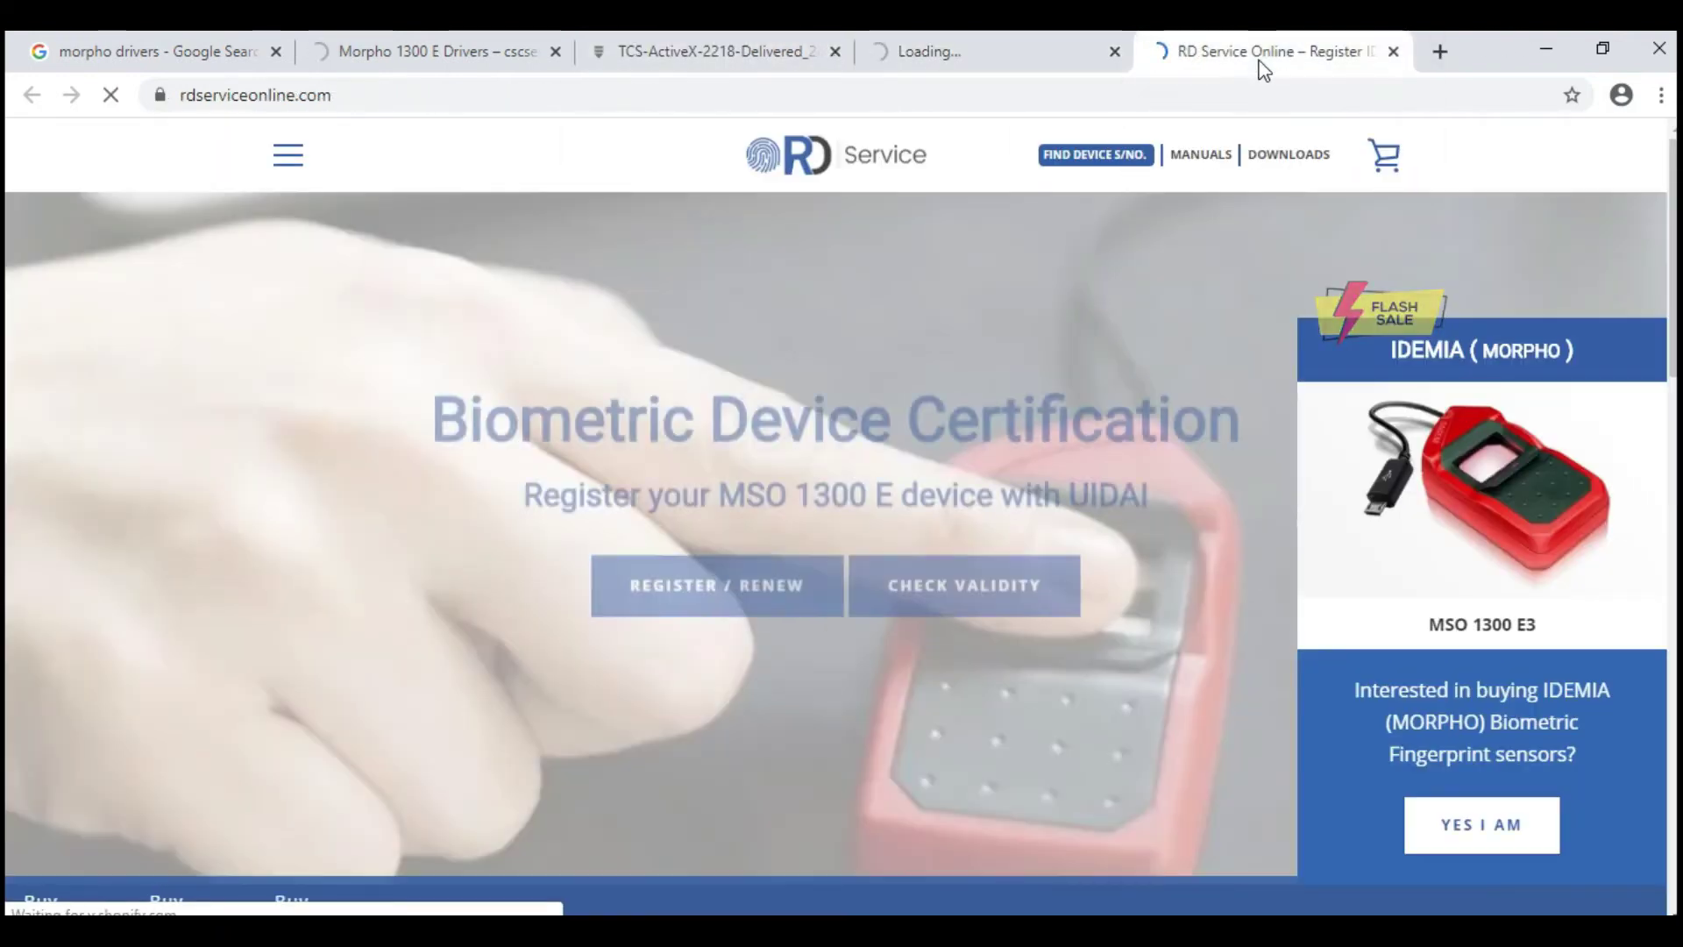
scroll(1036, 456, "down", 5)
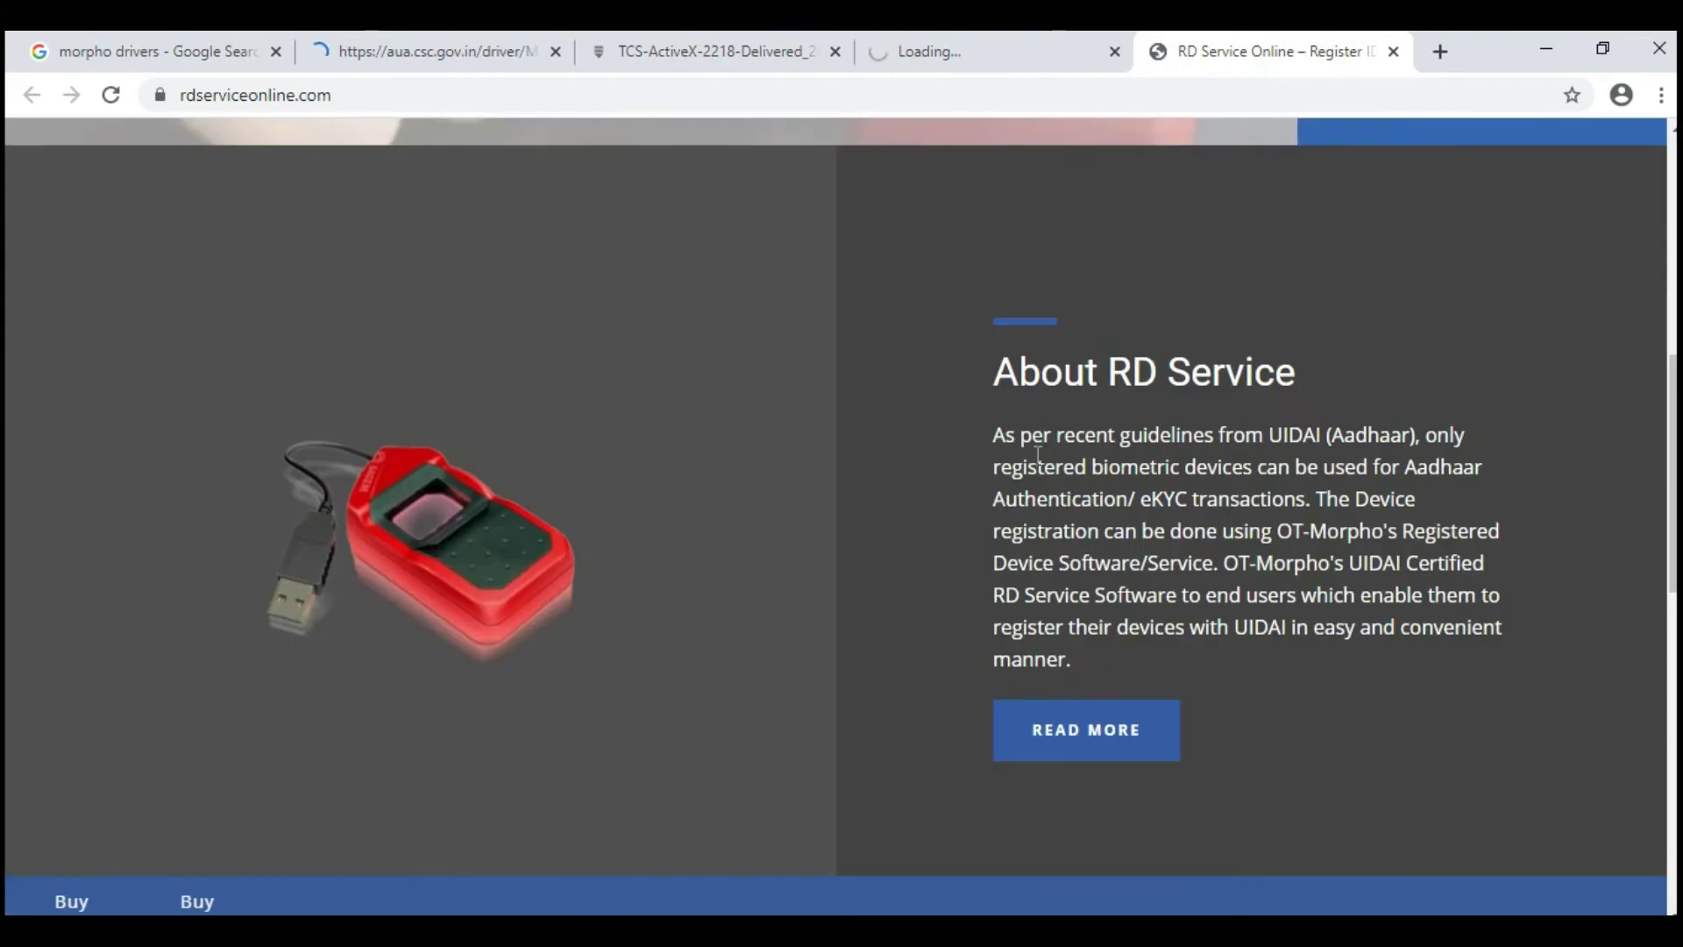
scroll(1035, 457, "down", 5)
scroll(1035, 455, "down", 3)
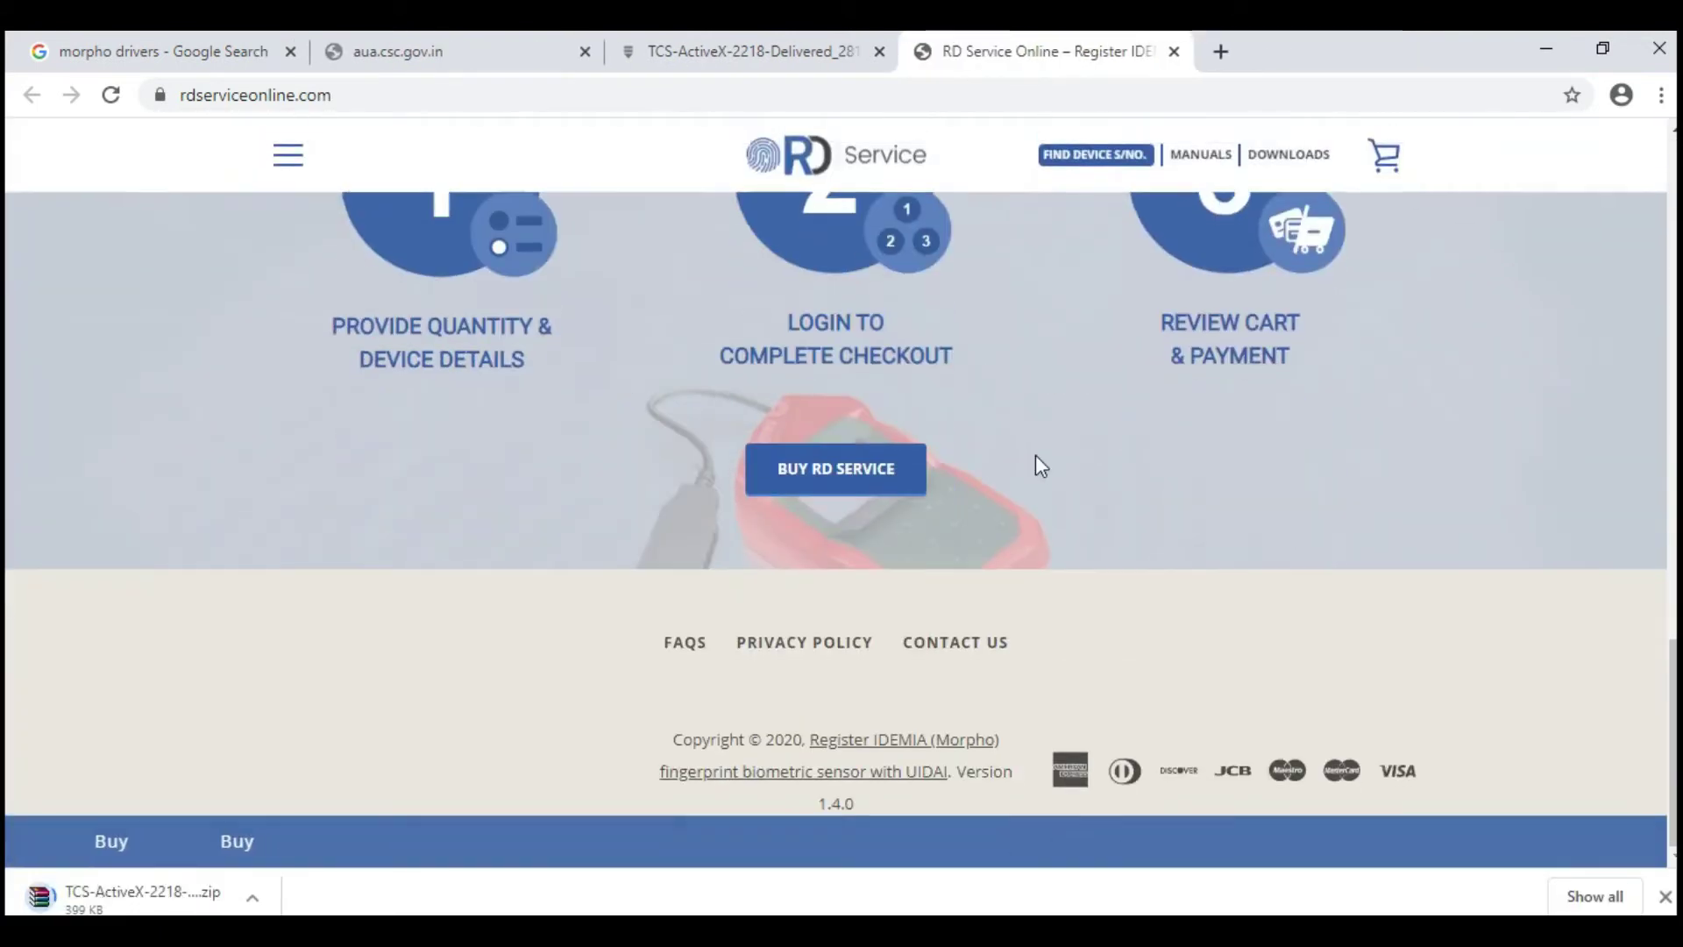
scroll(978, 239, "up", 10)
scroll(979, 239, "up", 4)
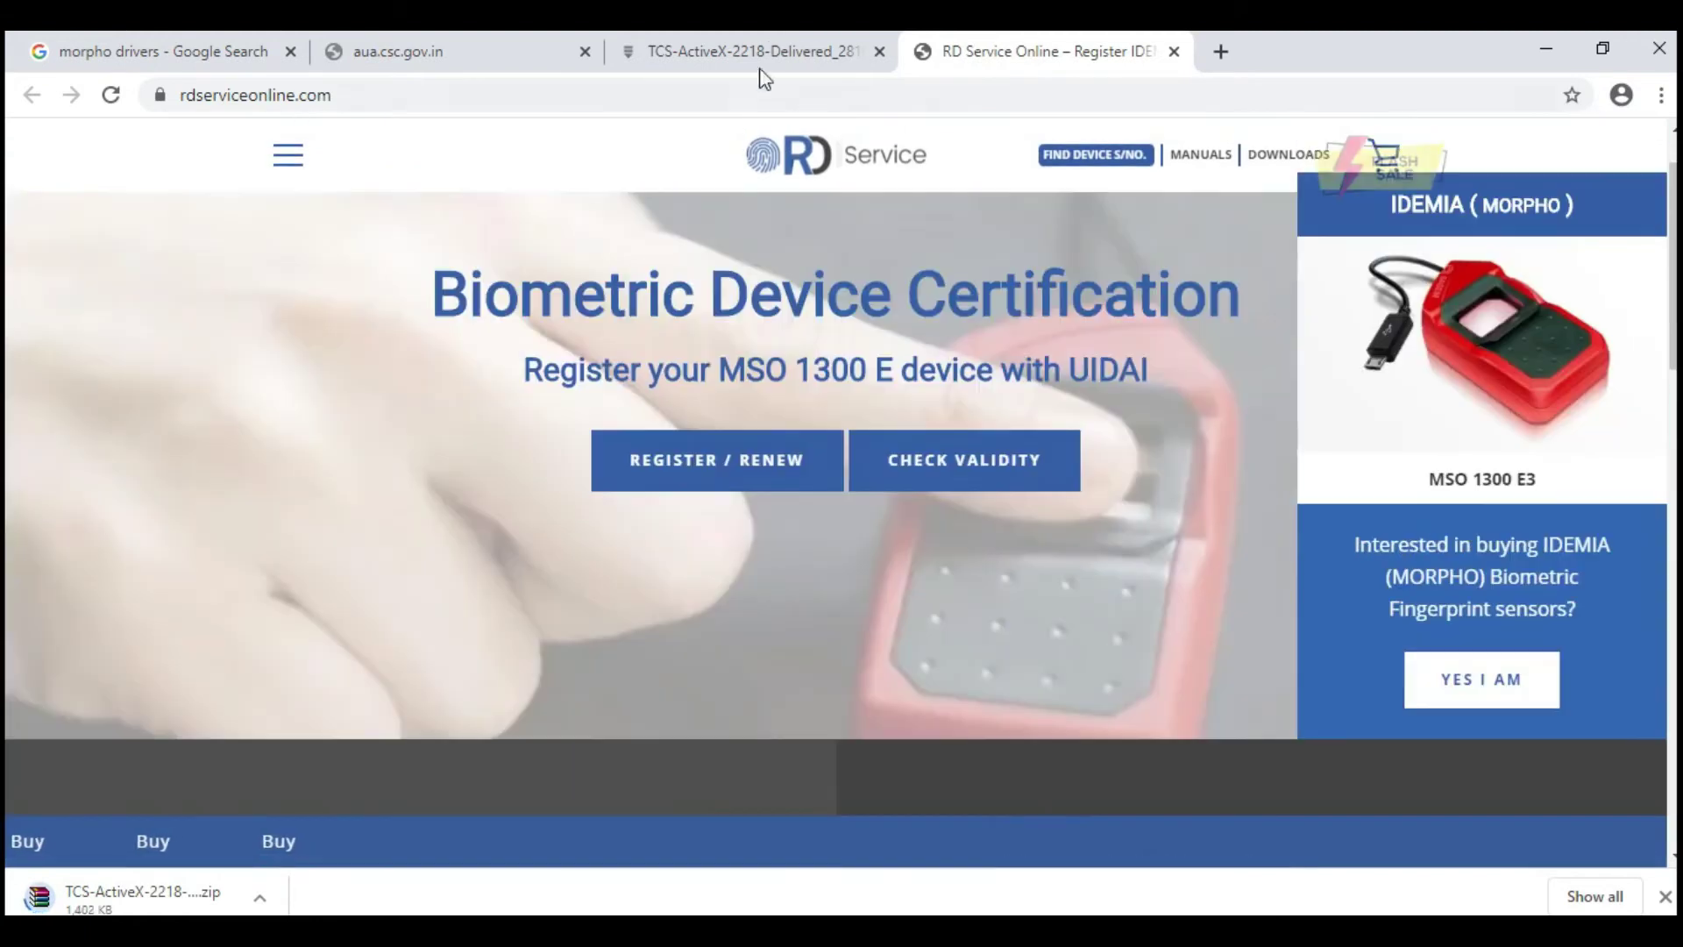
- Open the full list of browser downloads and cancel the TCS-ActiveX-2218-Delivered_28102014.zip download
left_click(1605, 891)
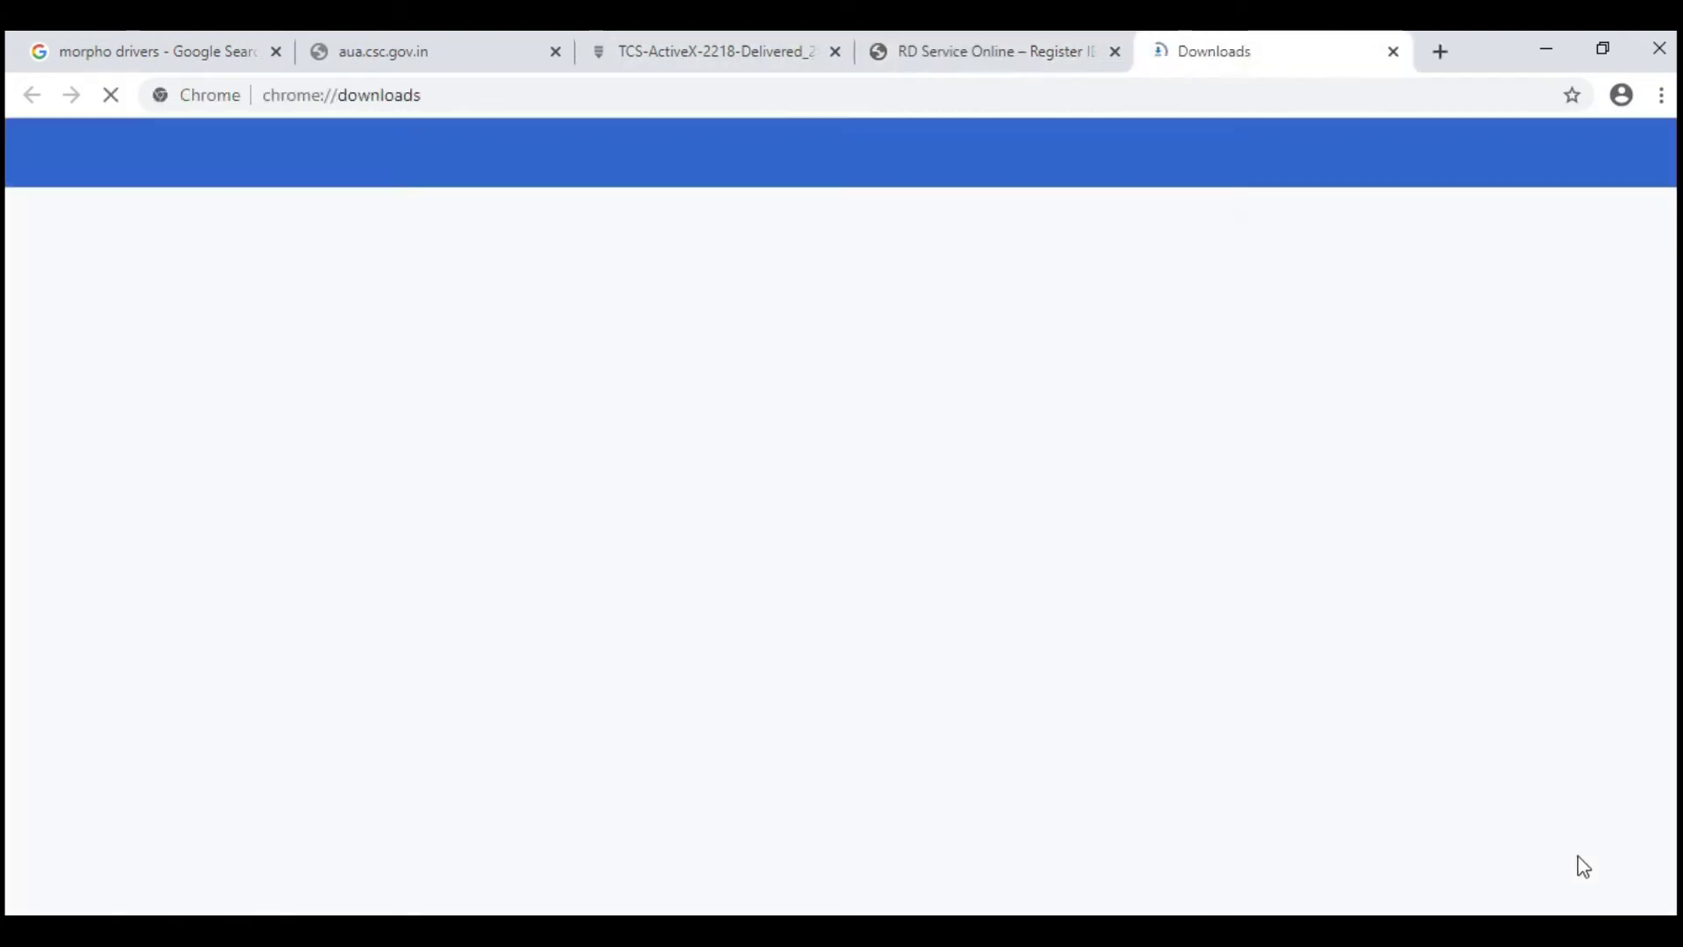
left_click(699, 451)
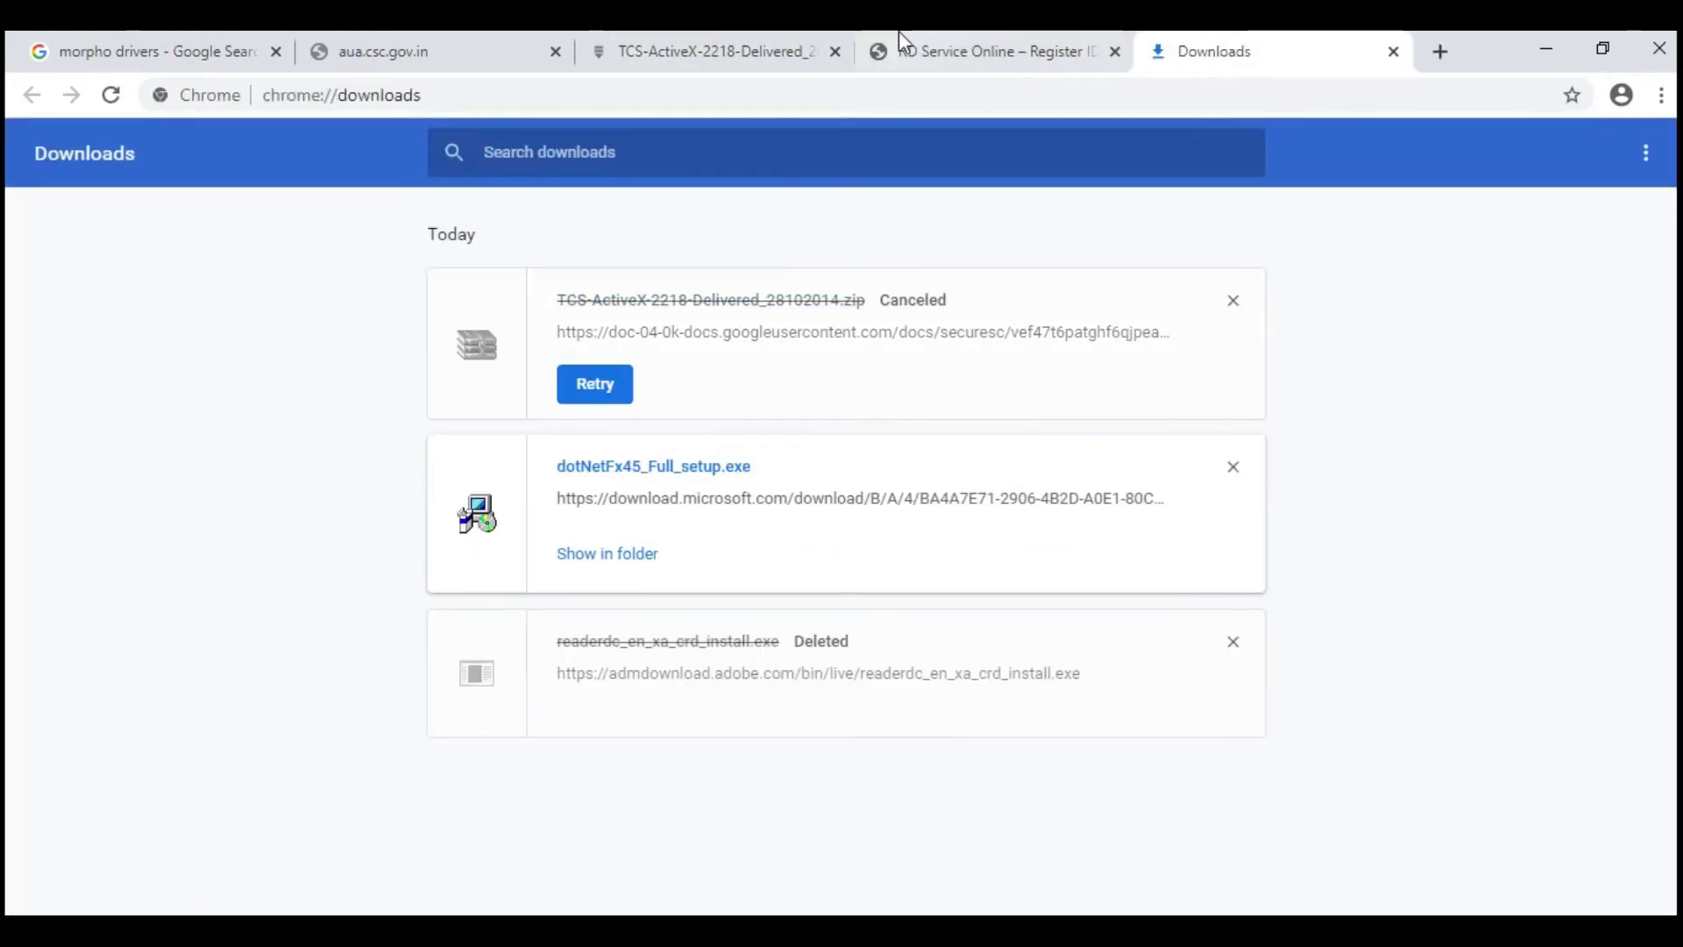
- Download the Windows RD Service driver from the RD Service Online site
left_click(912, 51)
mouse_move(1289, 158)
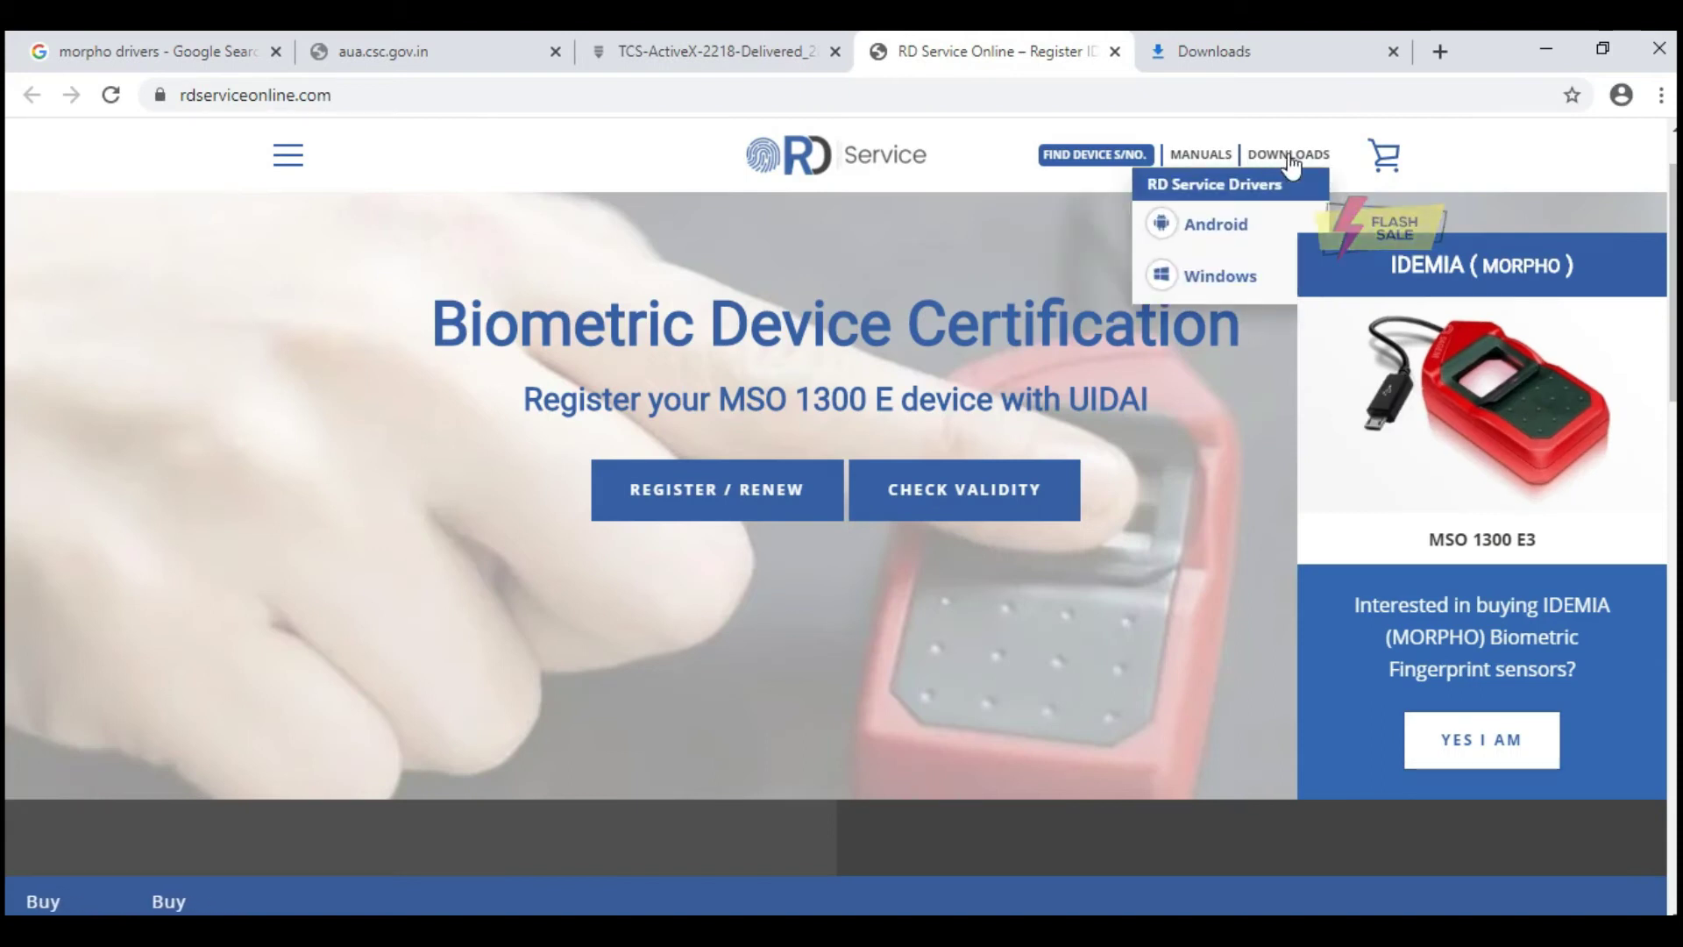
left_click(1211, 276)
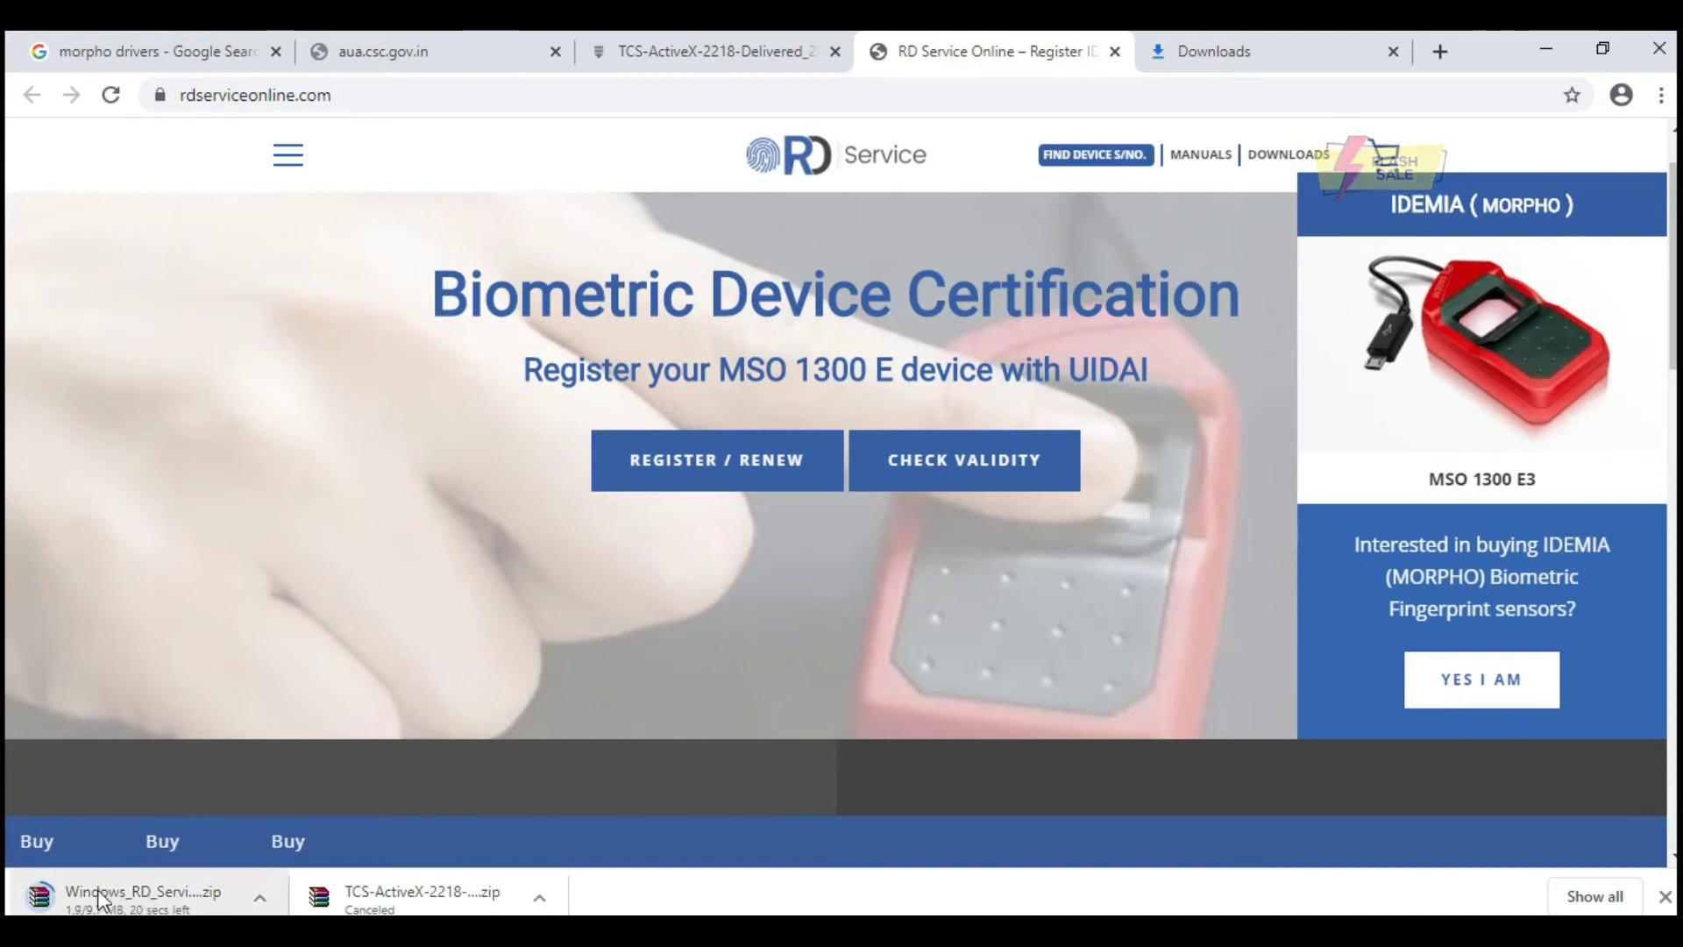
- Locate the downloaded Windows_RD_Service_V2.0.1.34_HTTP.zip in its folder and extract it directly into Downloads
mouse_move(1289, 161)
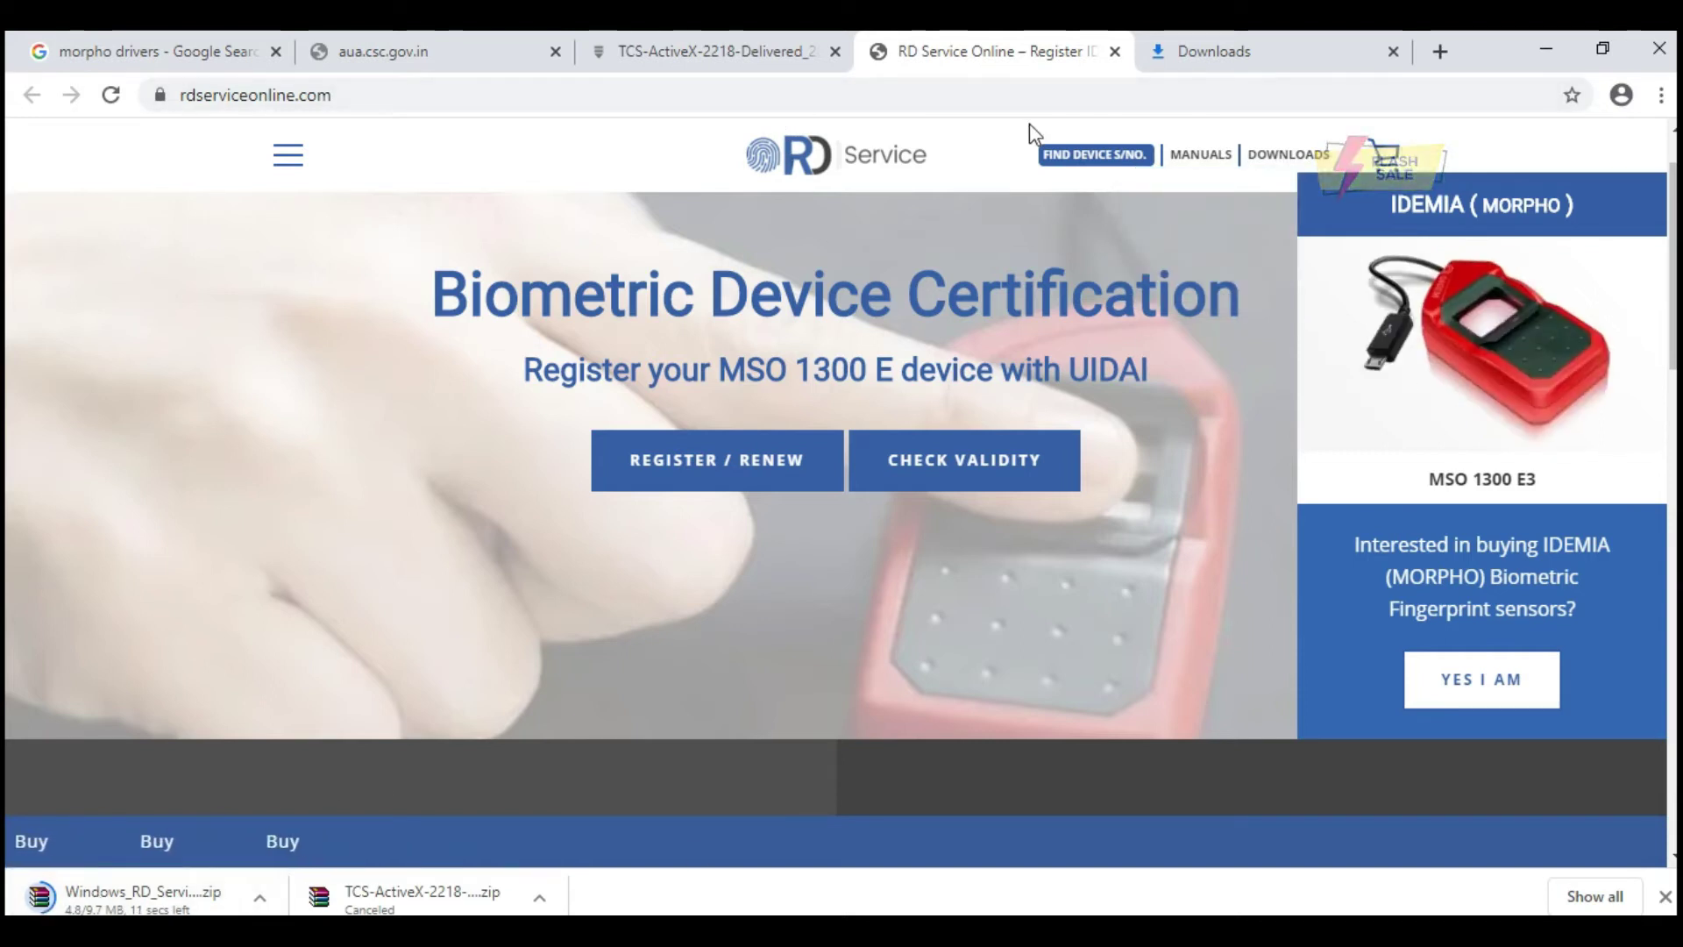
left_click(1193, 51)
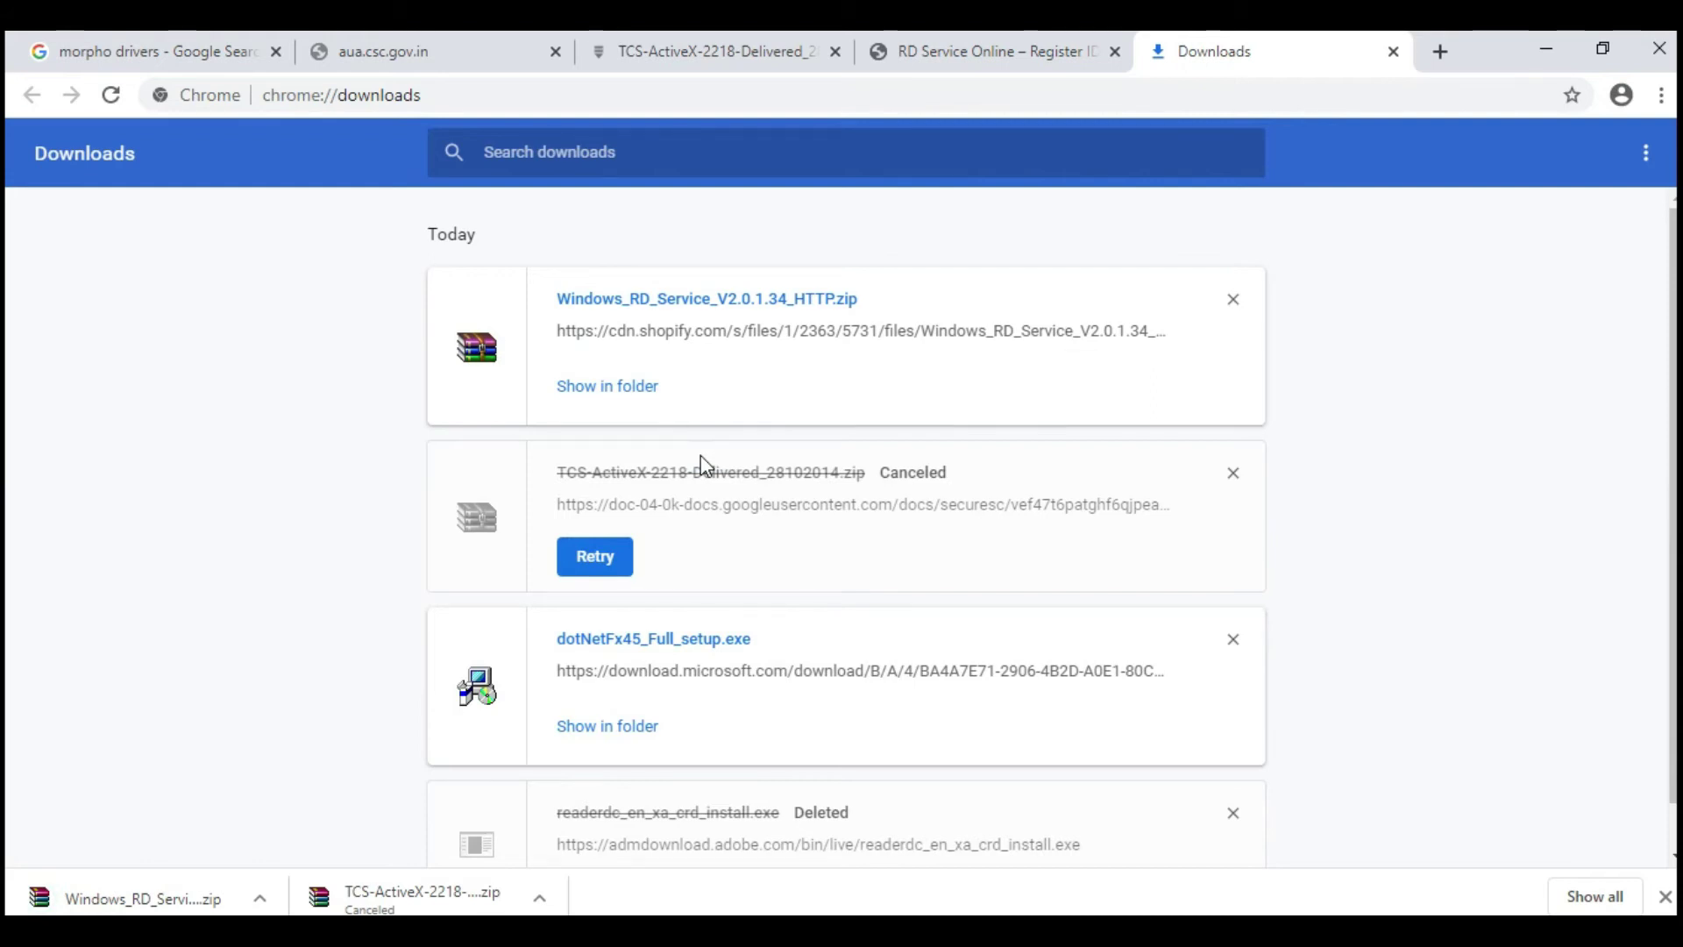
left_click(645, 387)
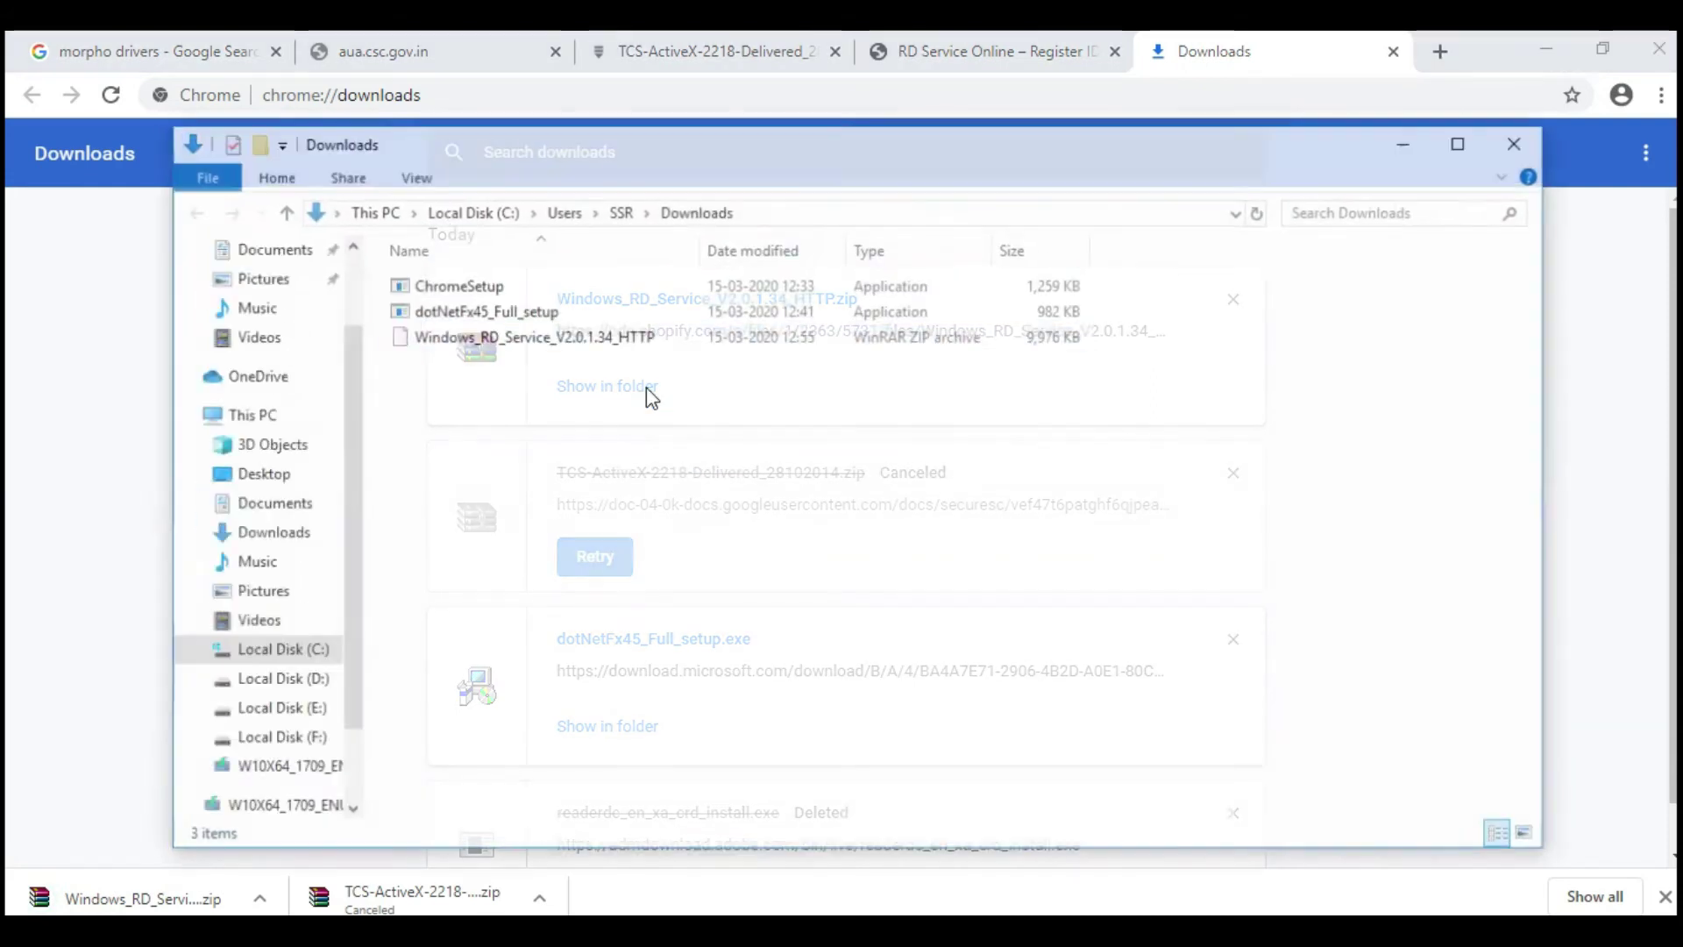
right_click(533, 342)
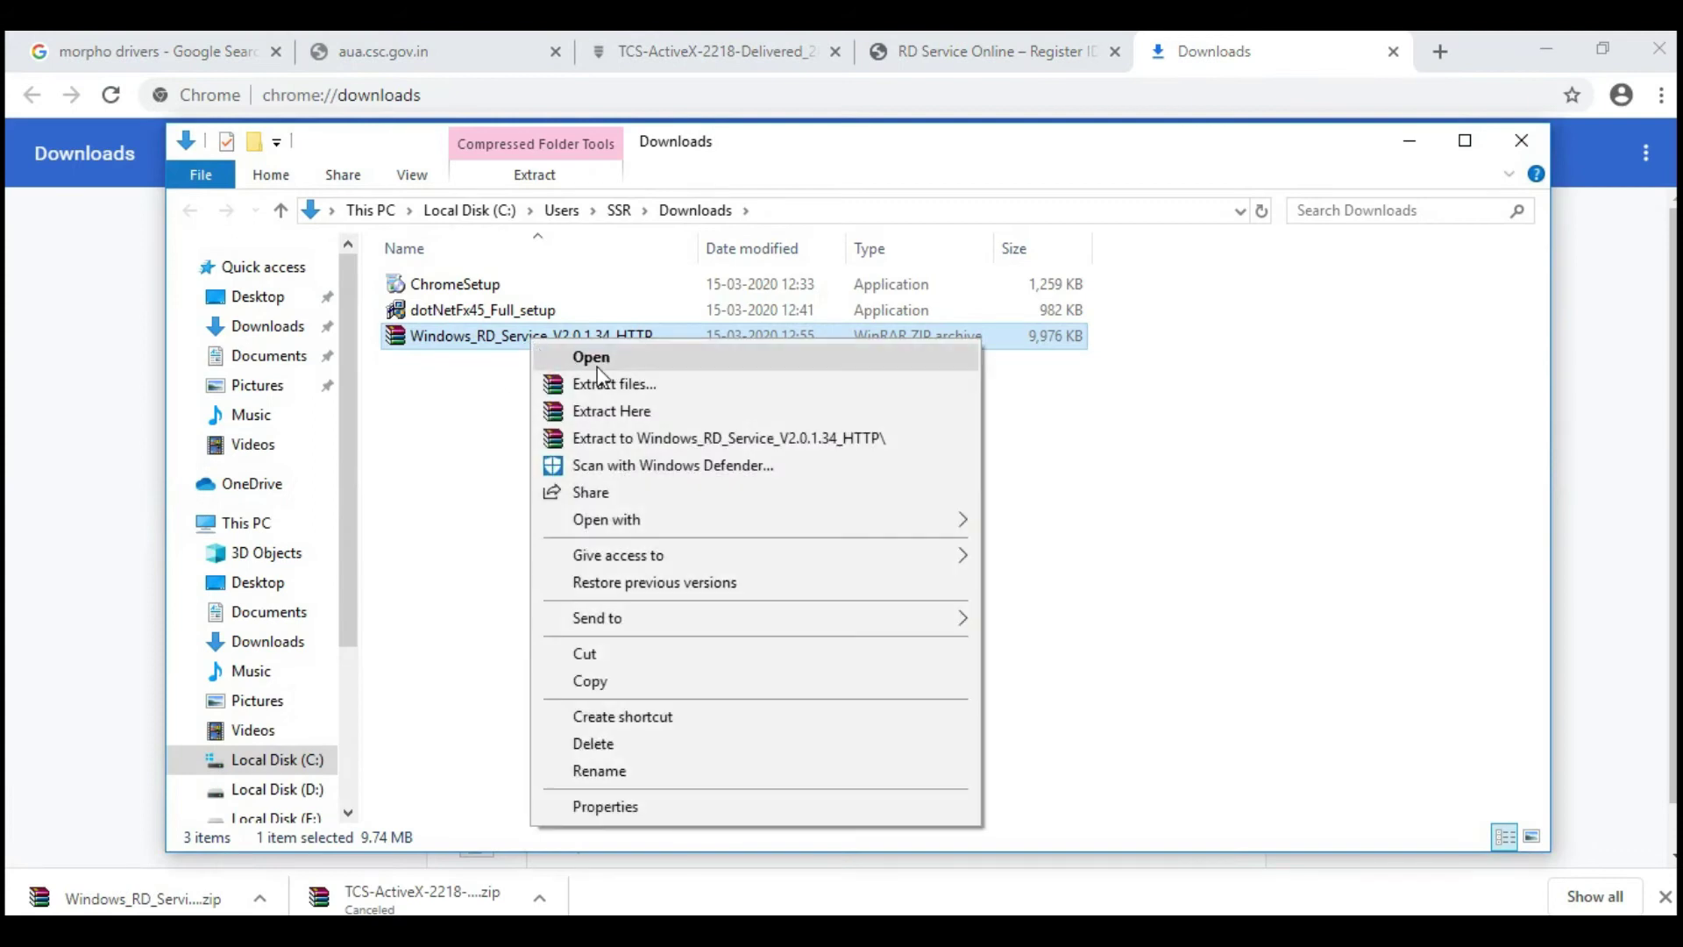
left_click(629, 412)
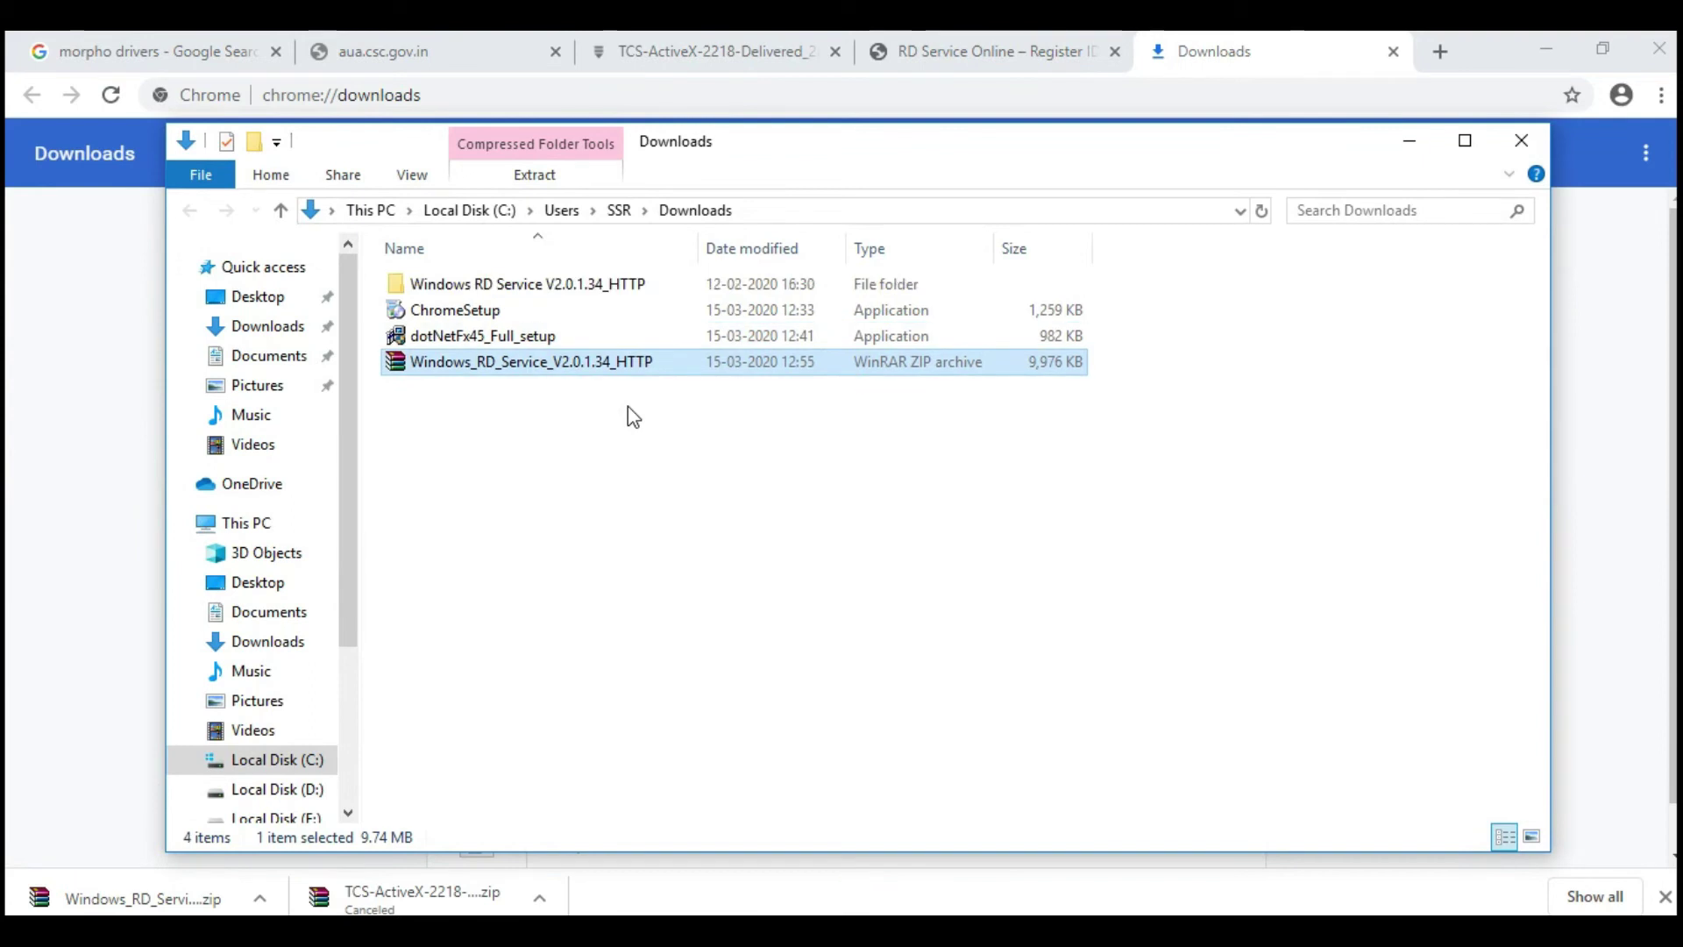
- Run Common_RD_Setup_HTTP-2.0.1.34 from the extracted folder as administrator to install the Morpho RD Service Driver
double_click(454, 284)
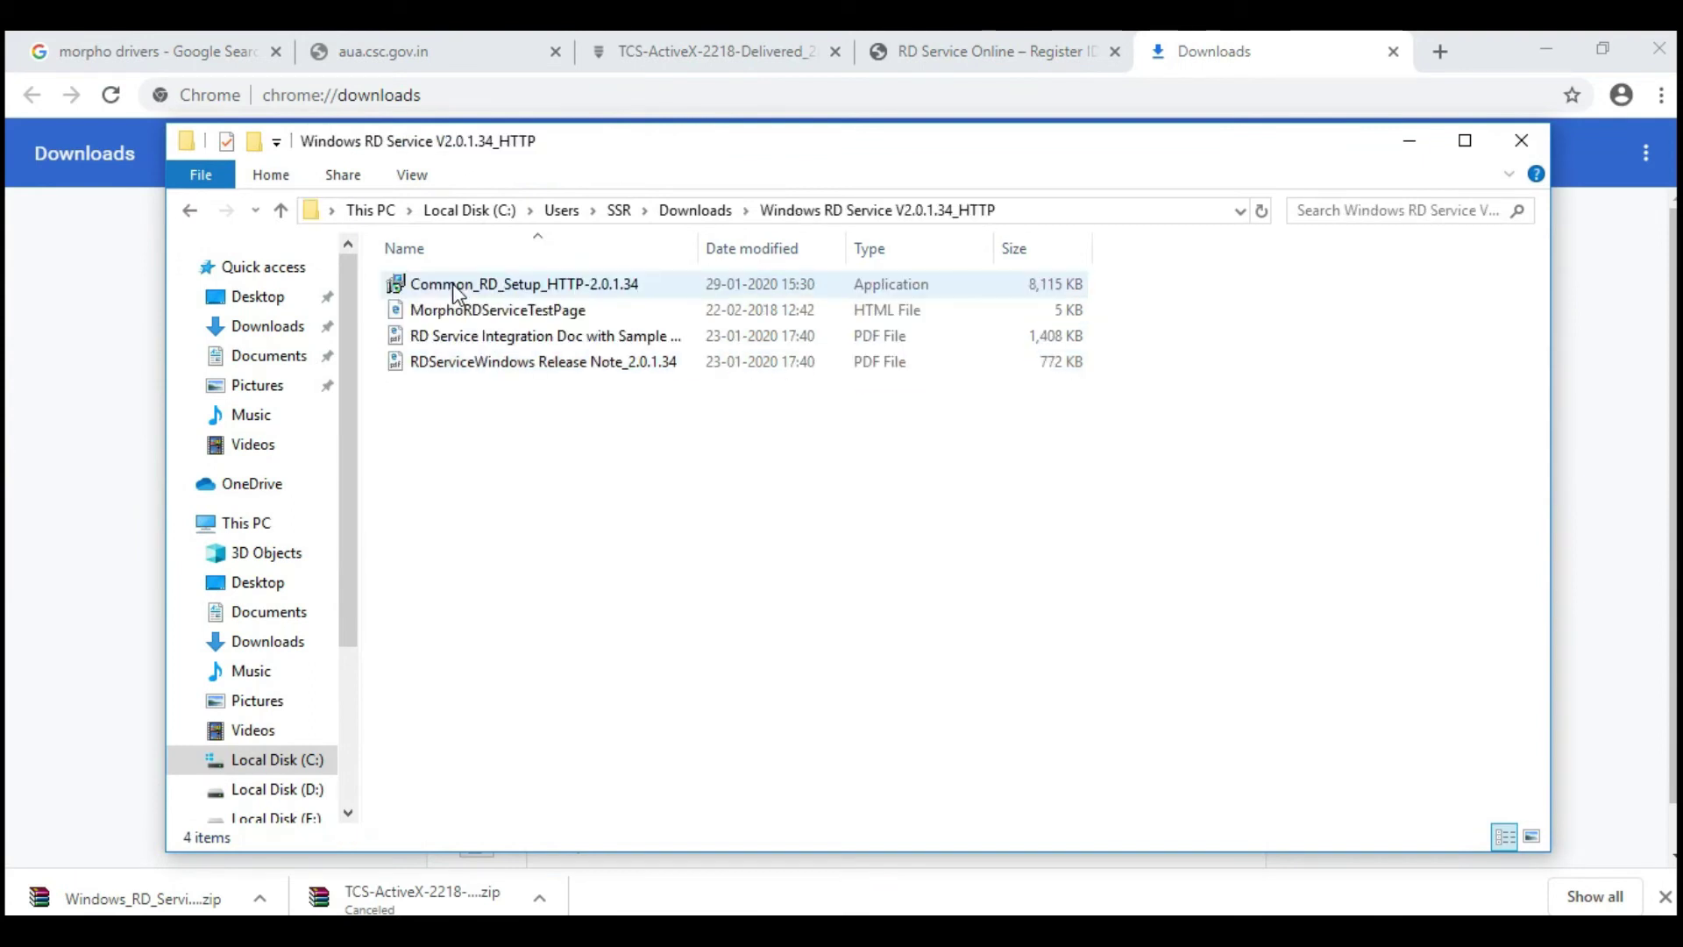
right_click(513, 282)
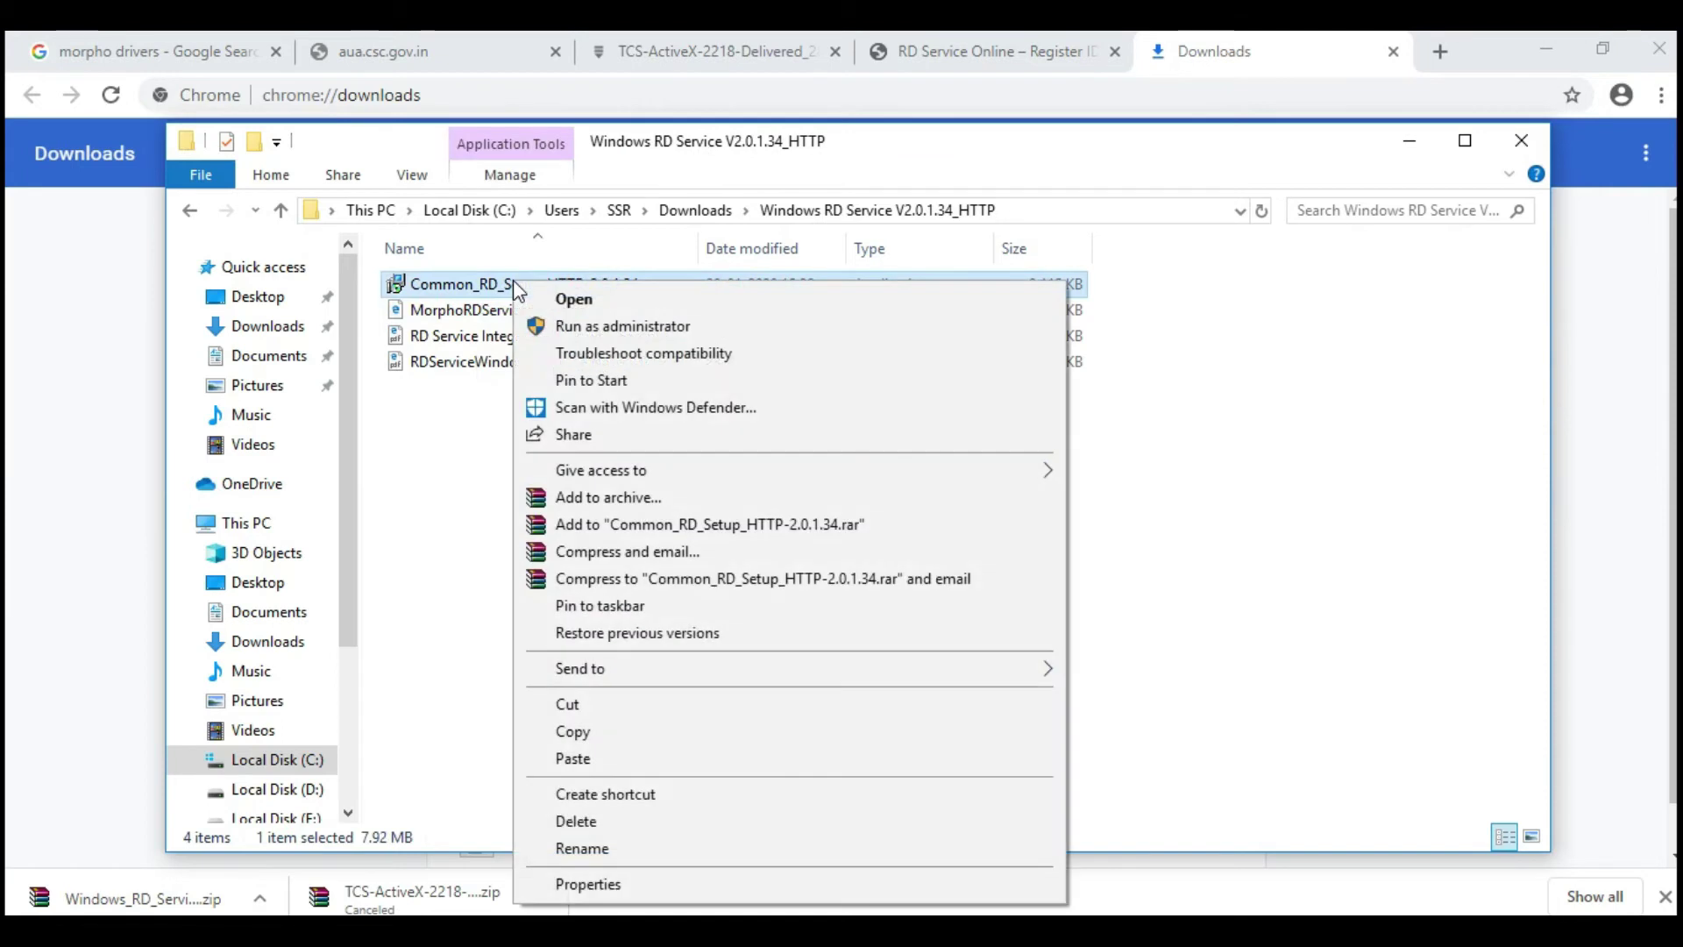
left_click(592, 326)
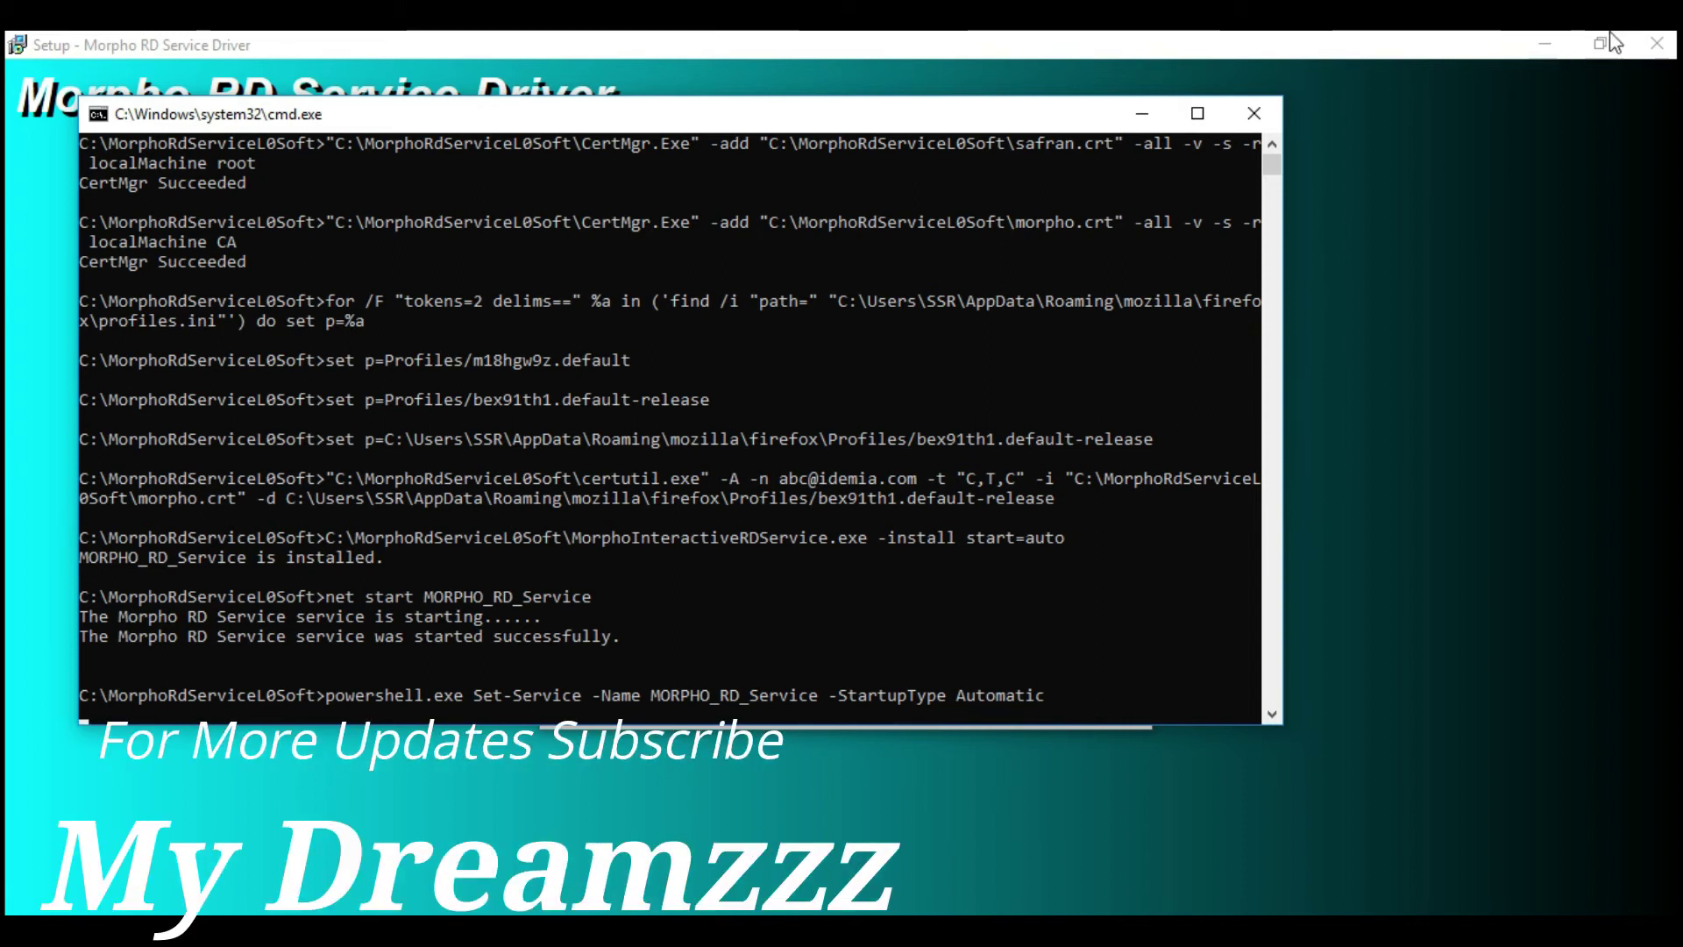
left_click(1546, 46)
left_click(1190, 157)
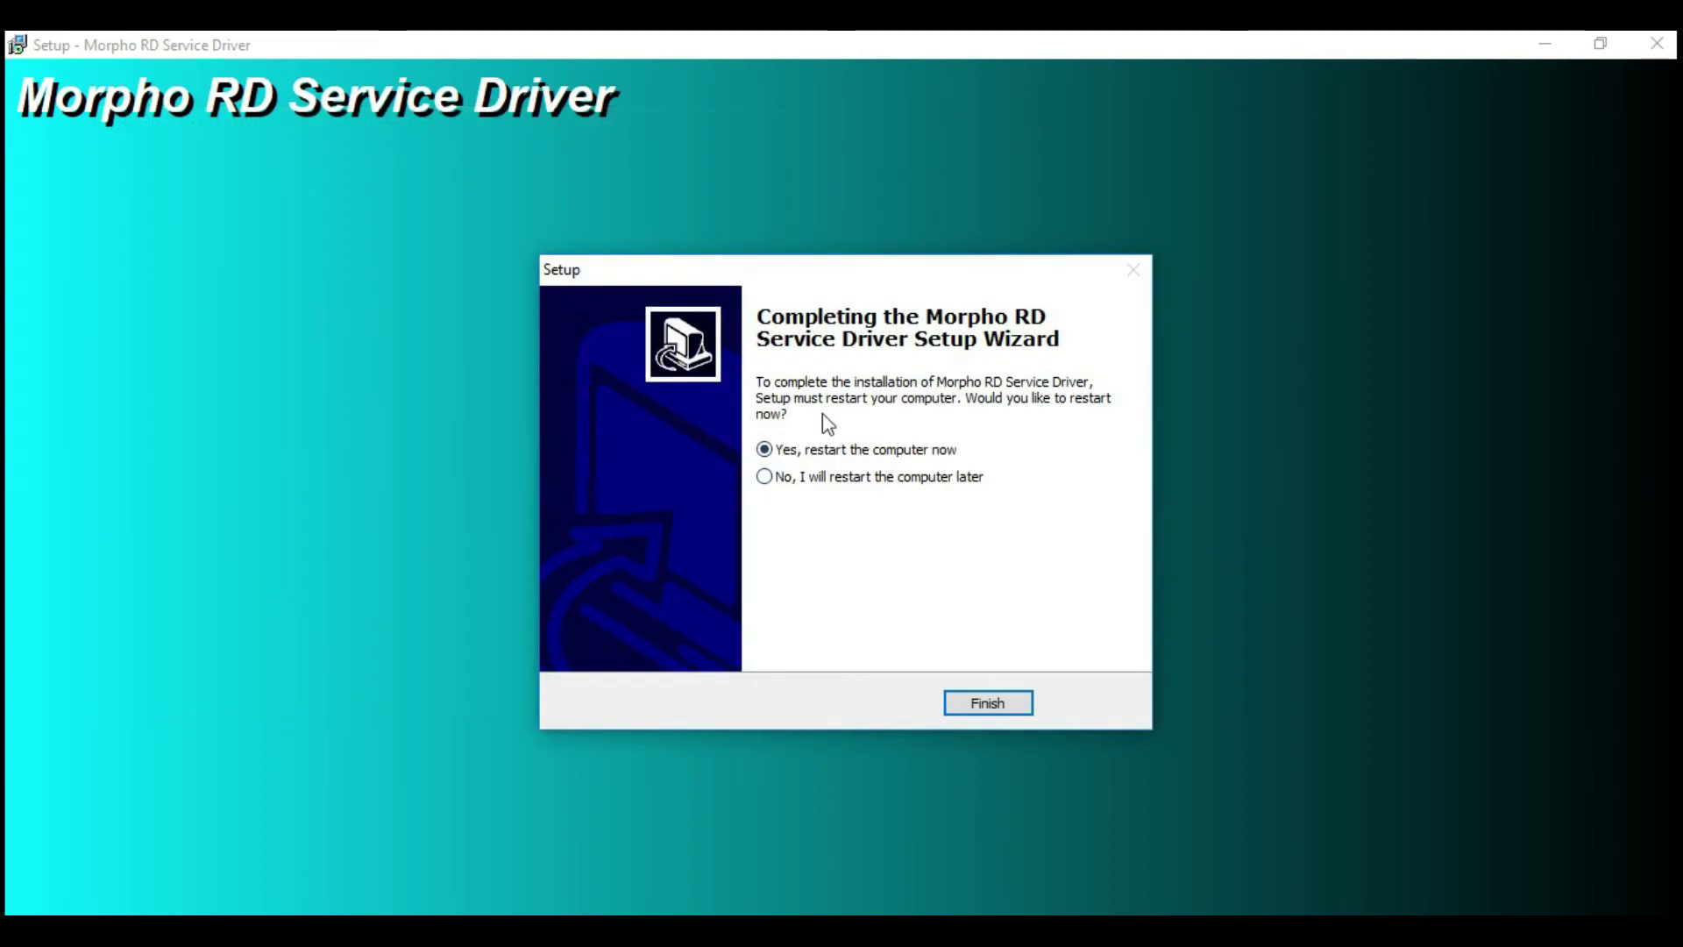
- Finish the Morpho RD Service Driver setup with the computer restart postponed, and dismiss the device registration result
left_click(815, 478)
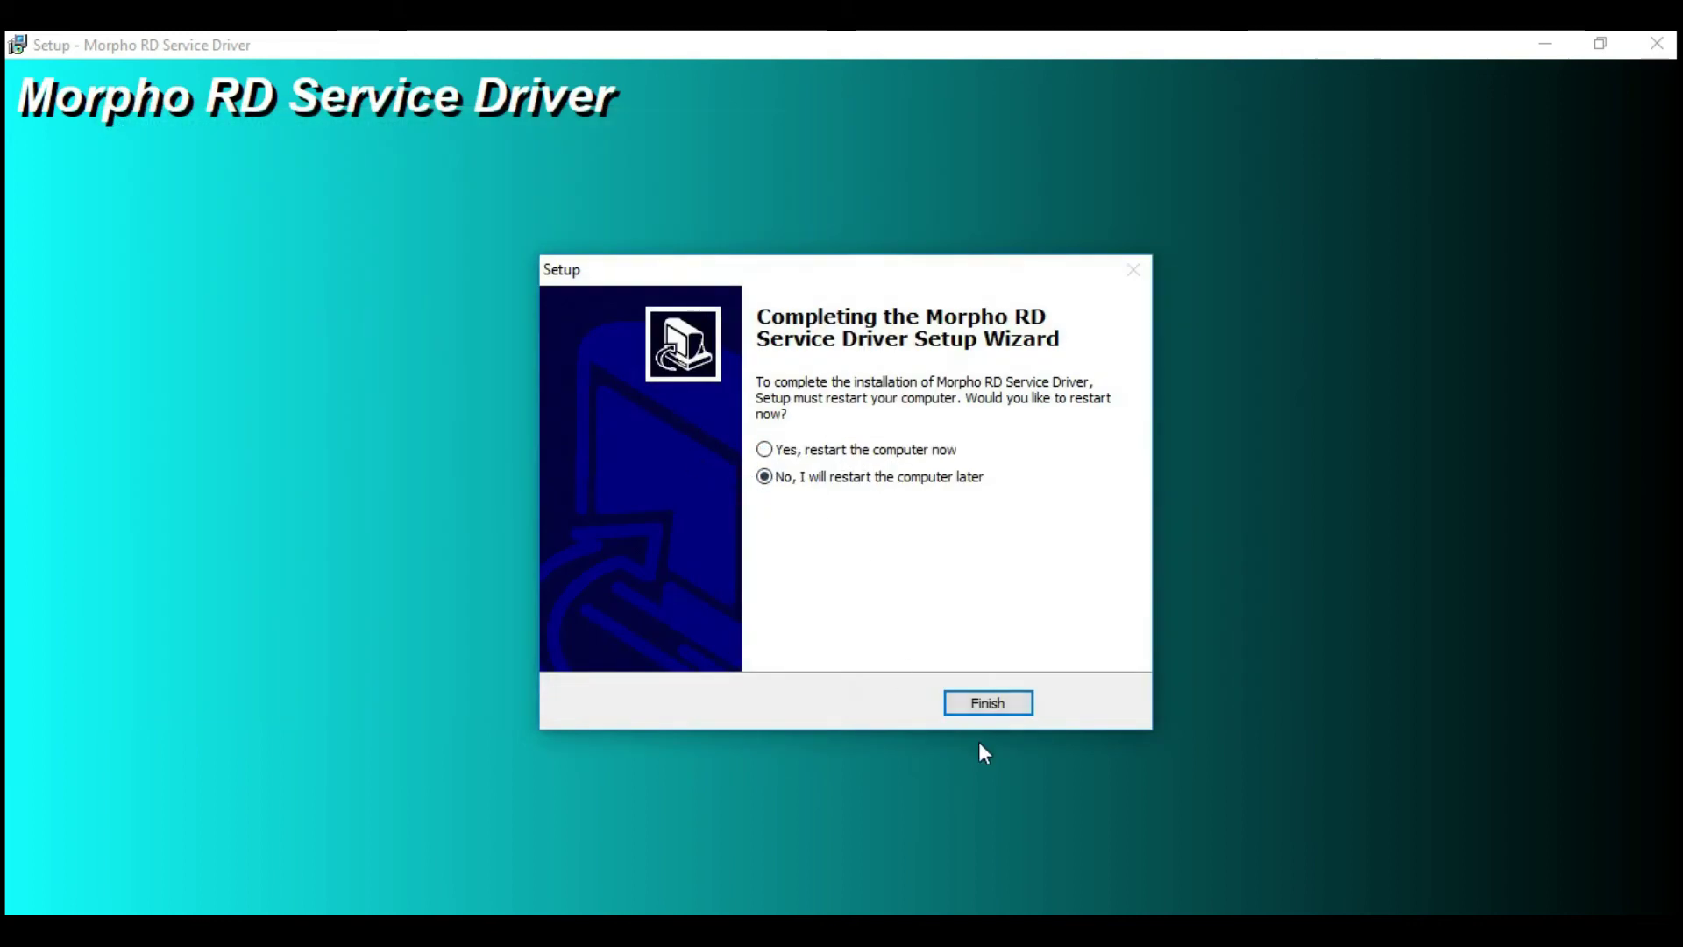
left_click(1010, 702)
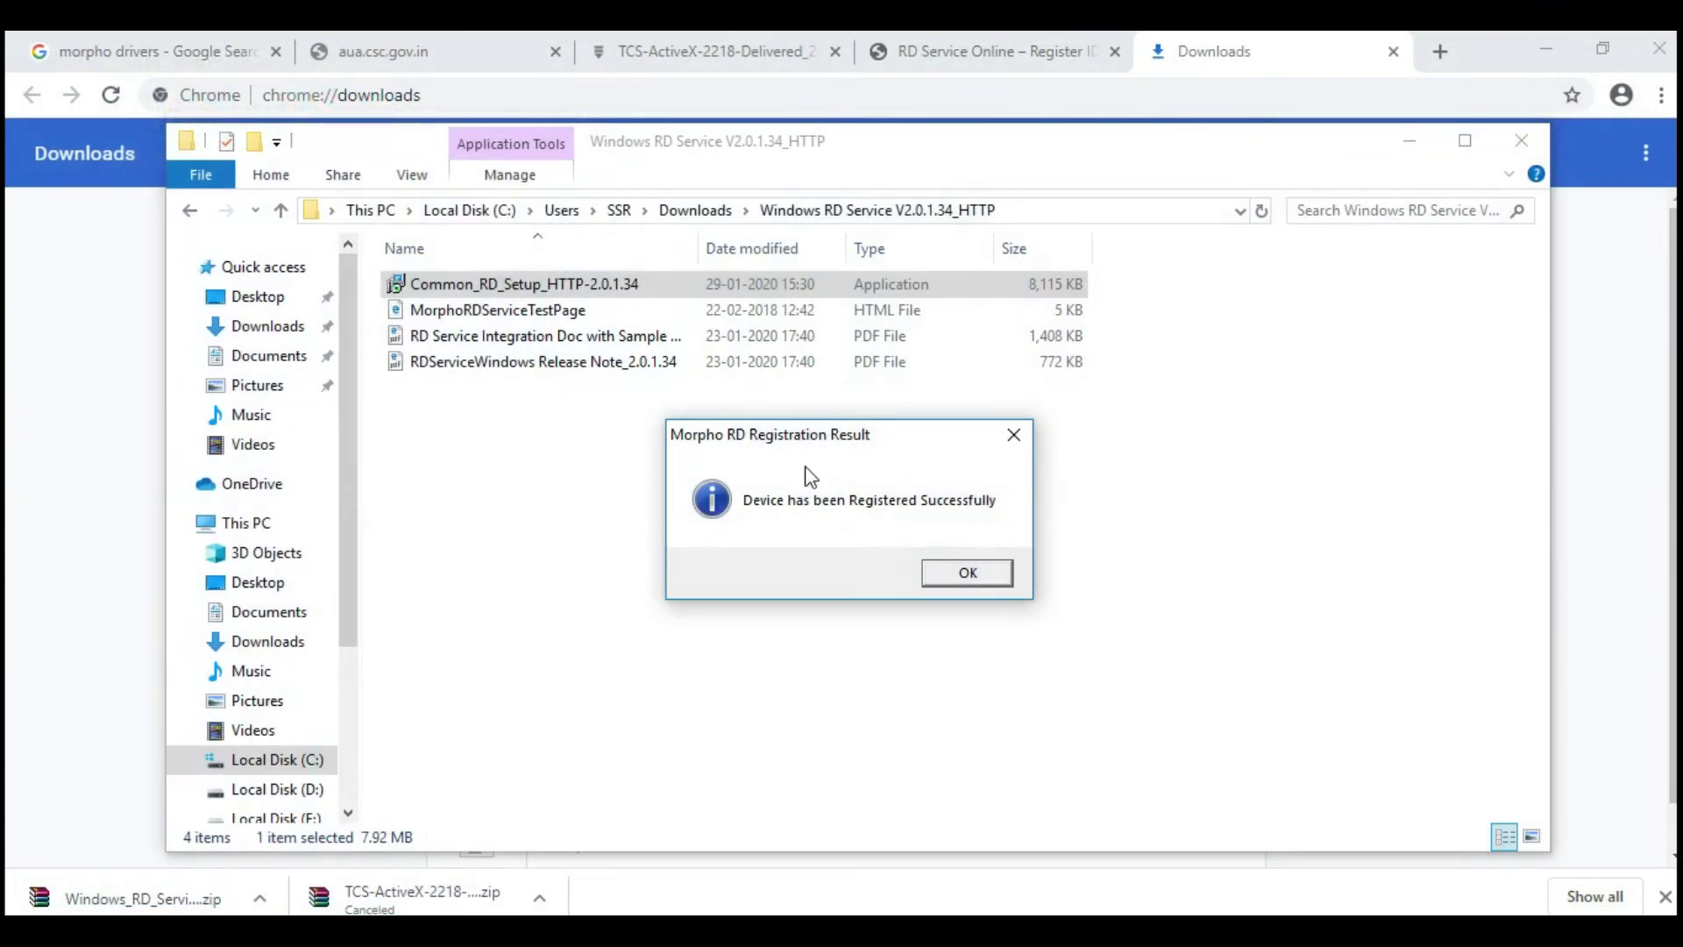
left_click(963, 585)
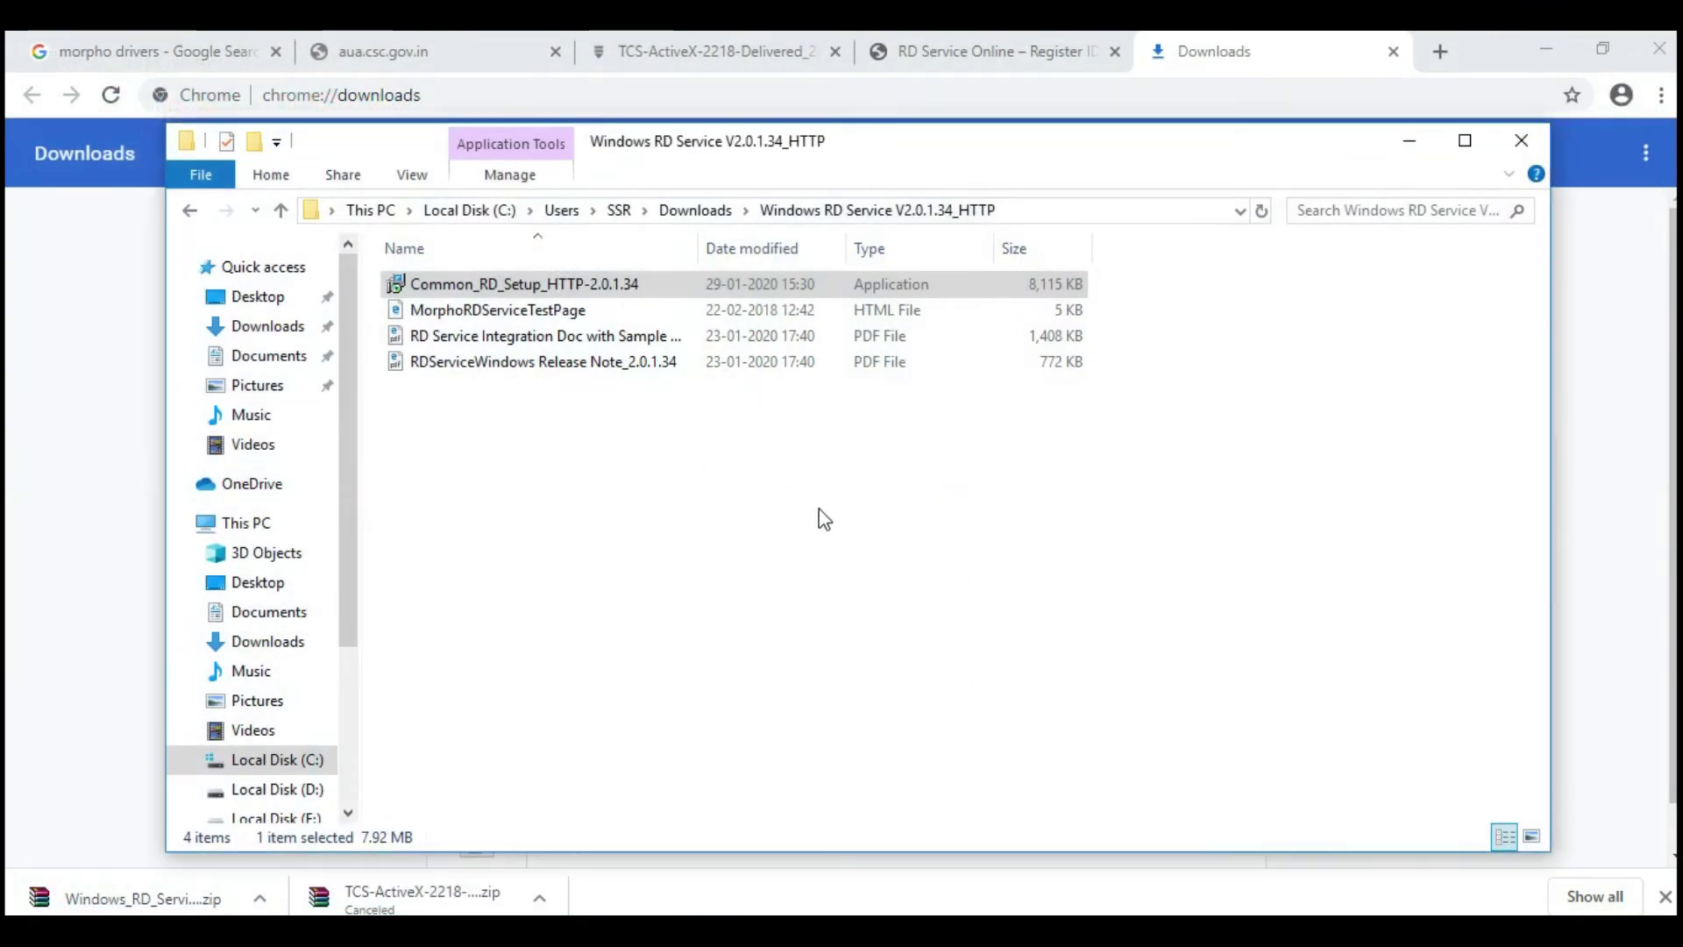
- Open the MorphoRDServiceTestPage HTML file from the extracted folder in Google Chrome
left_click(495, 310)
left_click(491, 342)
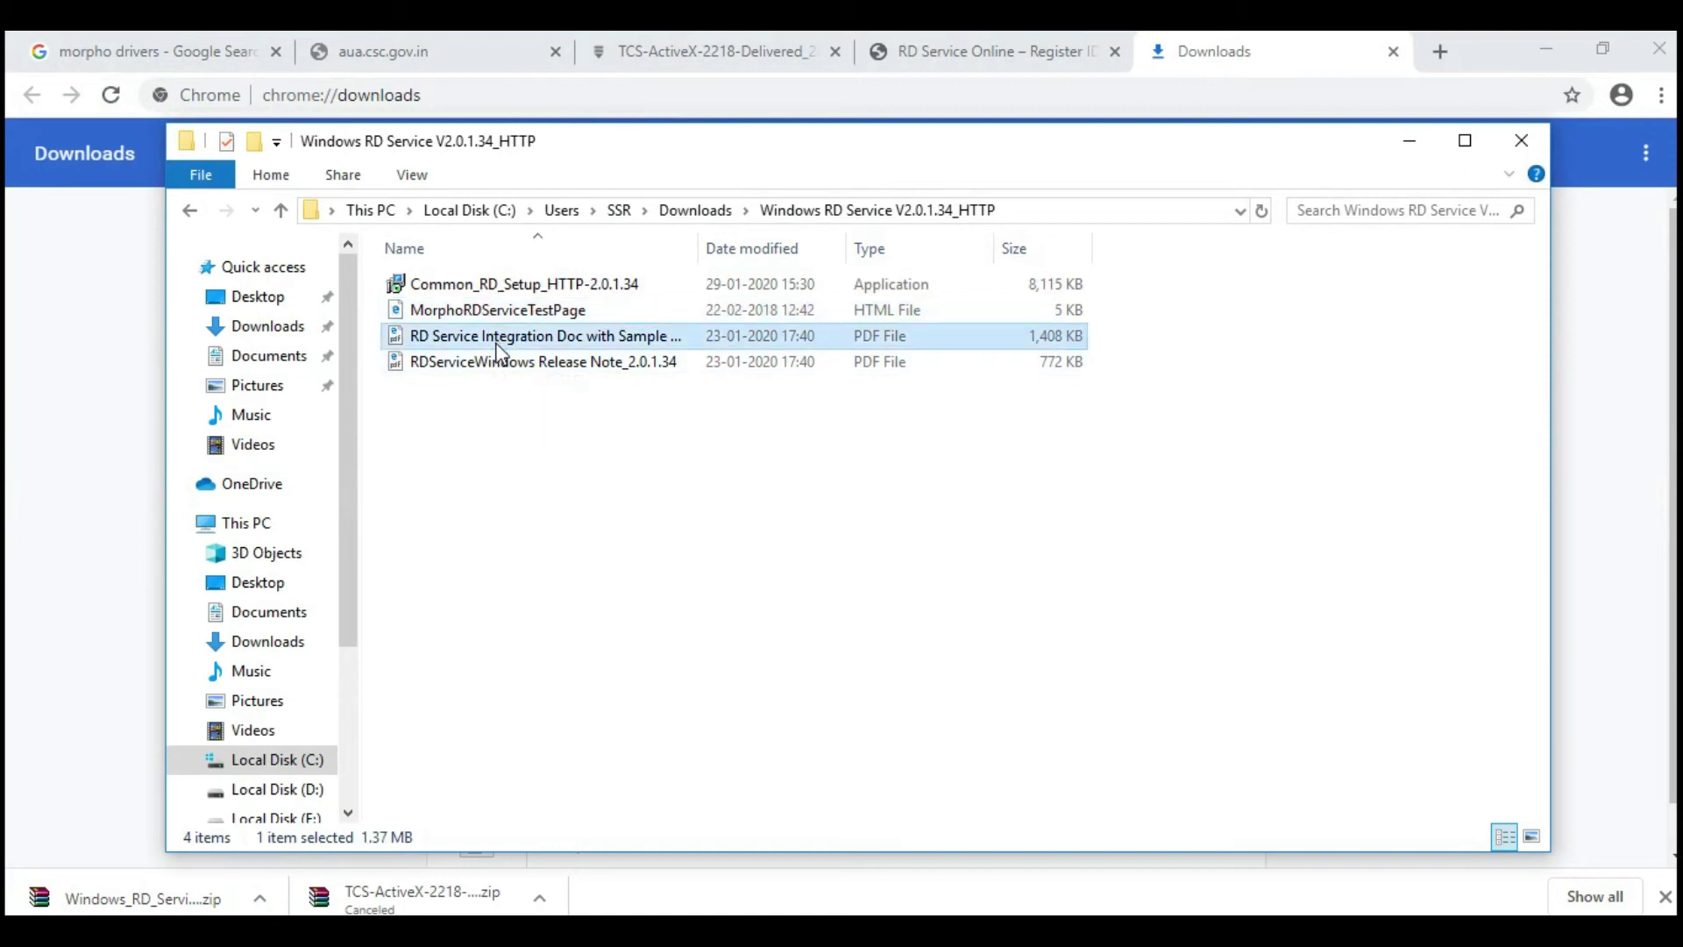
right_click(517, 310)
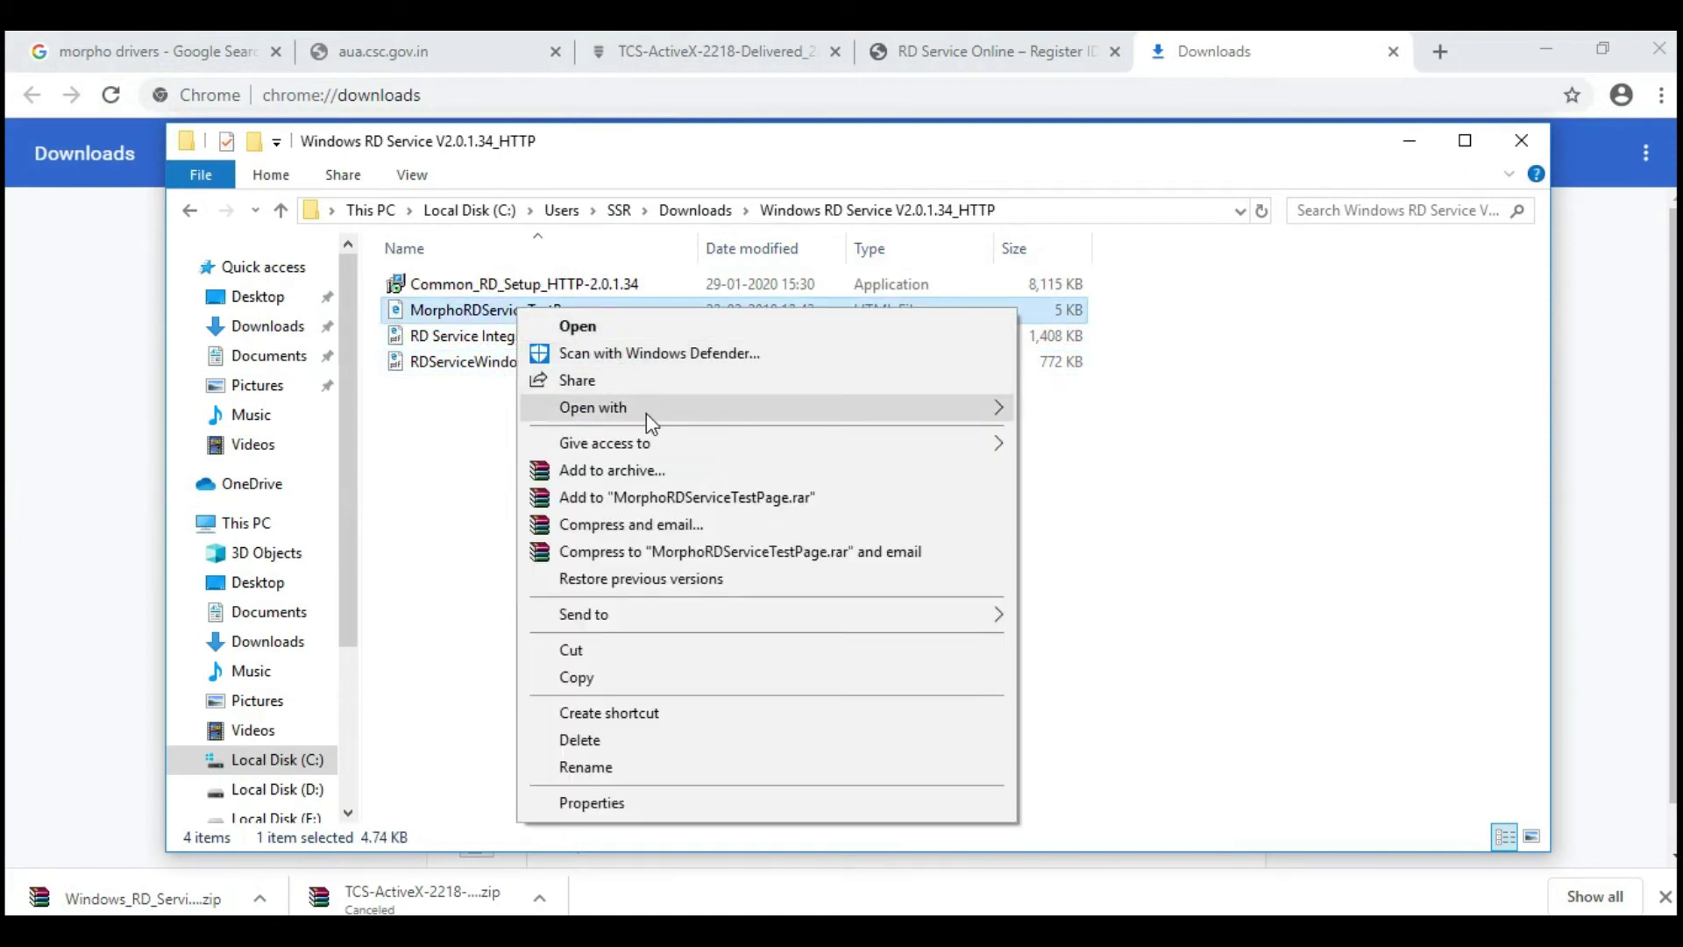
mouse_move(646, 411)
left_click(1102, 436)
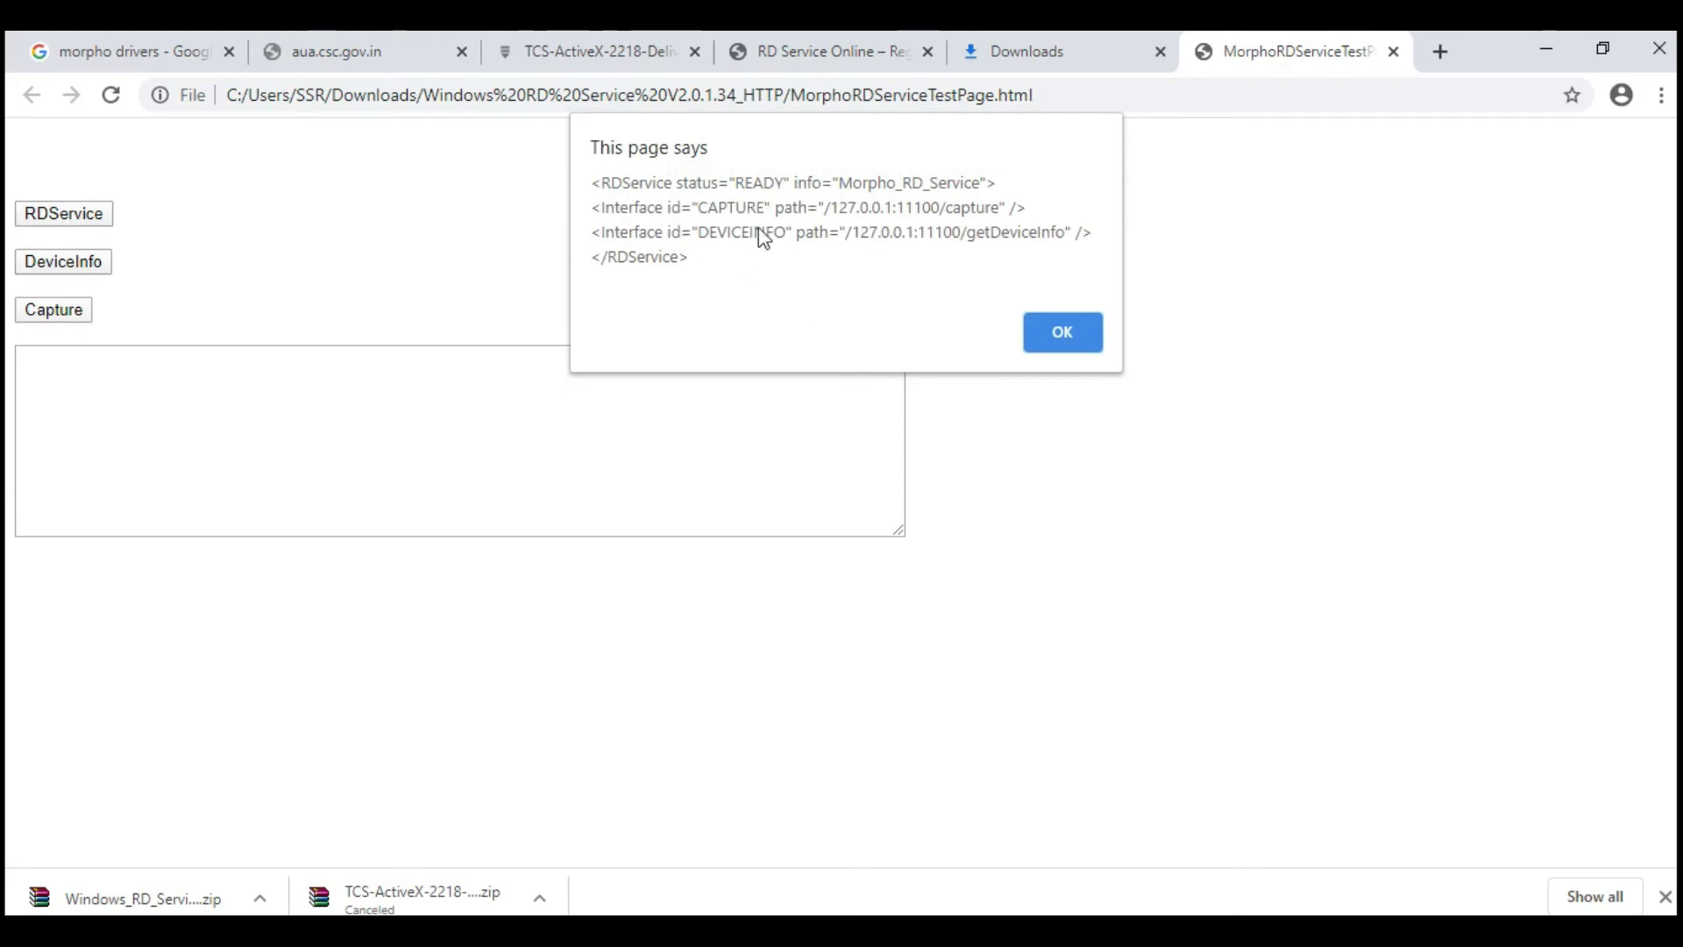
- Check the RDService status and test a fingerprint capture on the Morpho RD test page, and close the page
left_click(1052, 343)
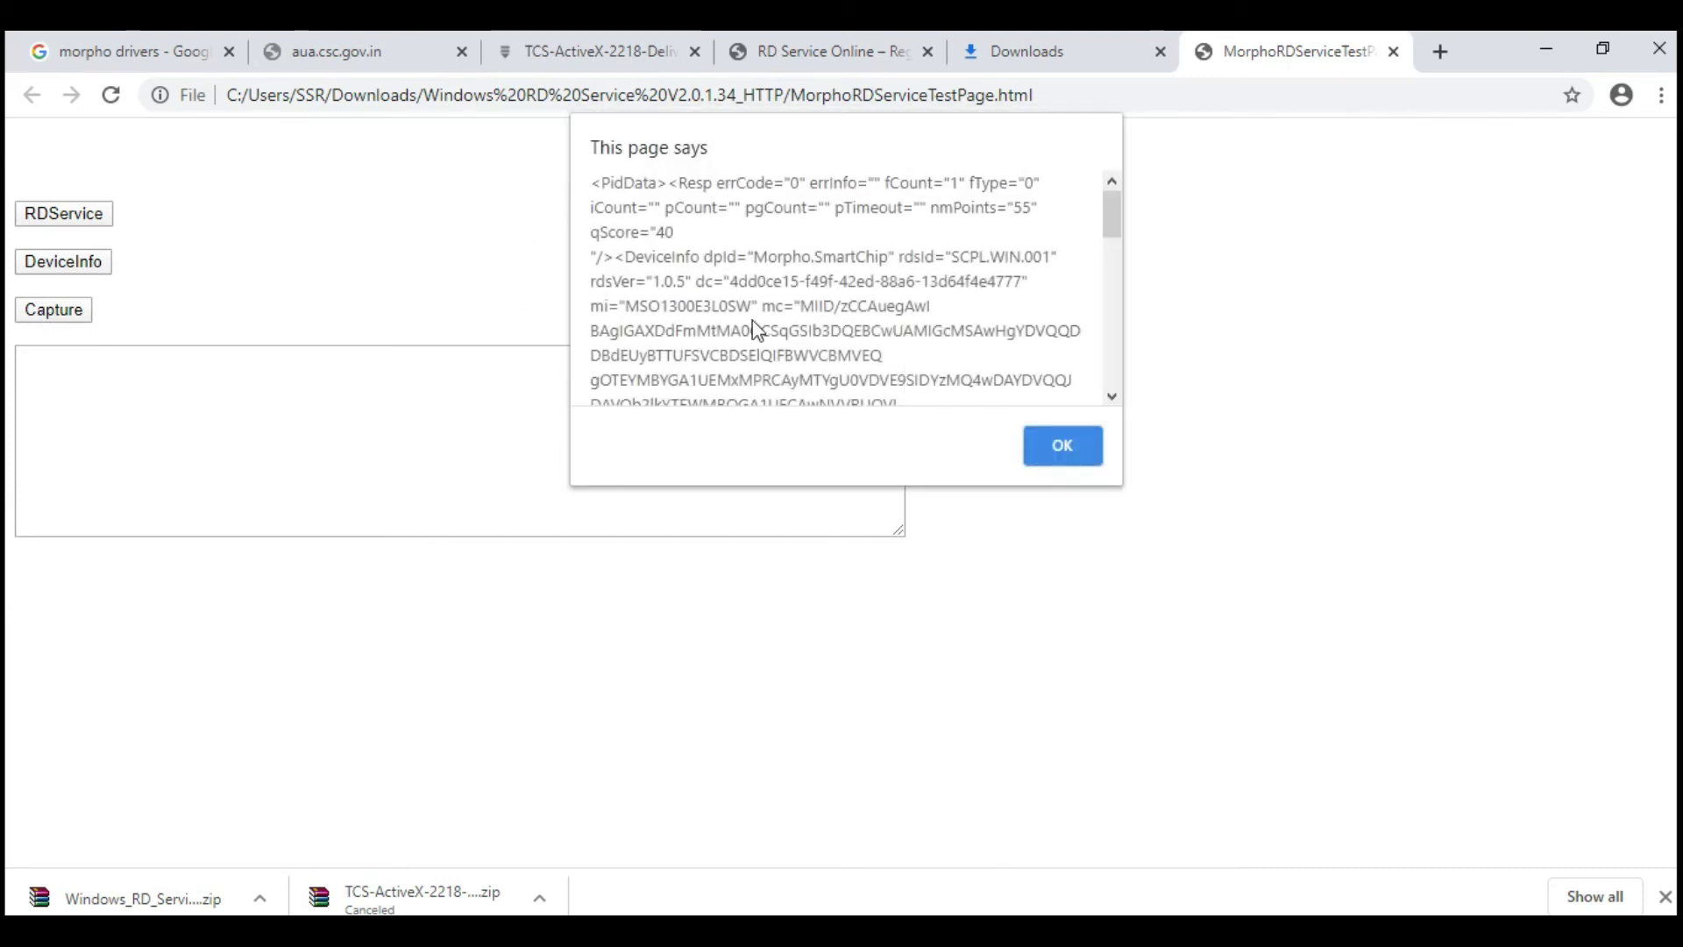
left_click(1063, 446)
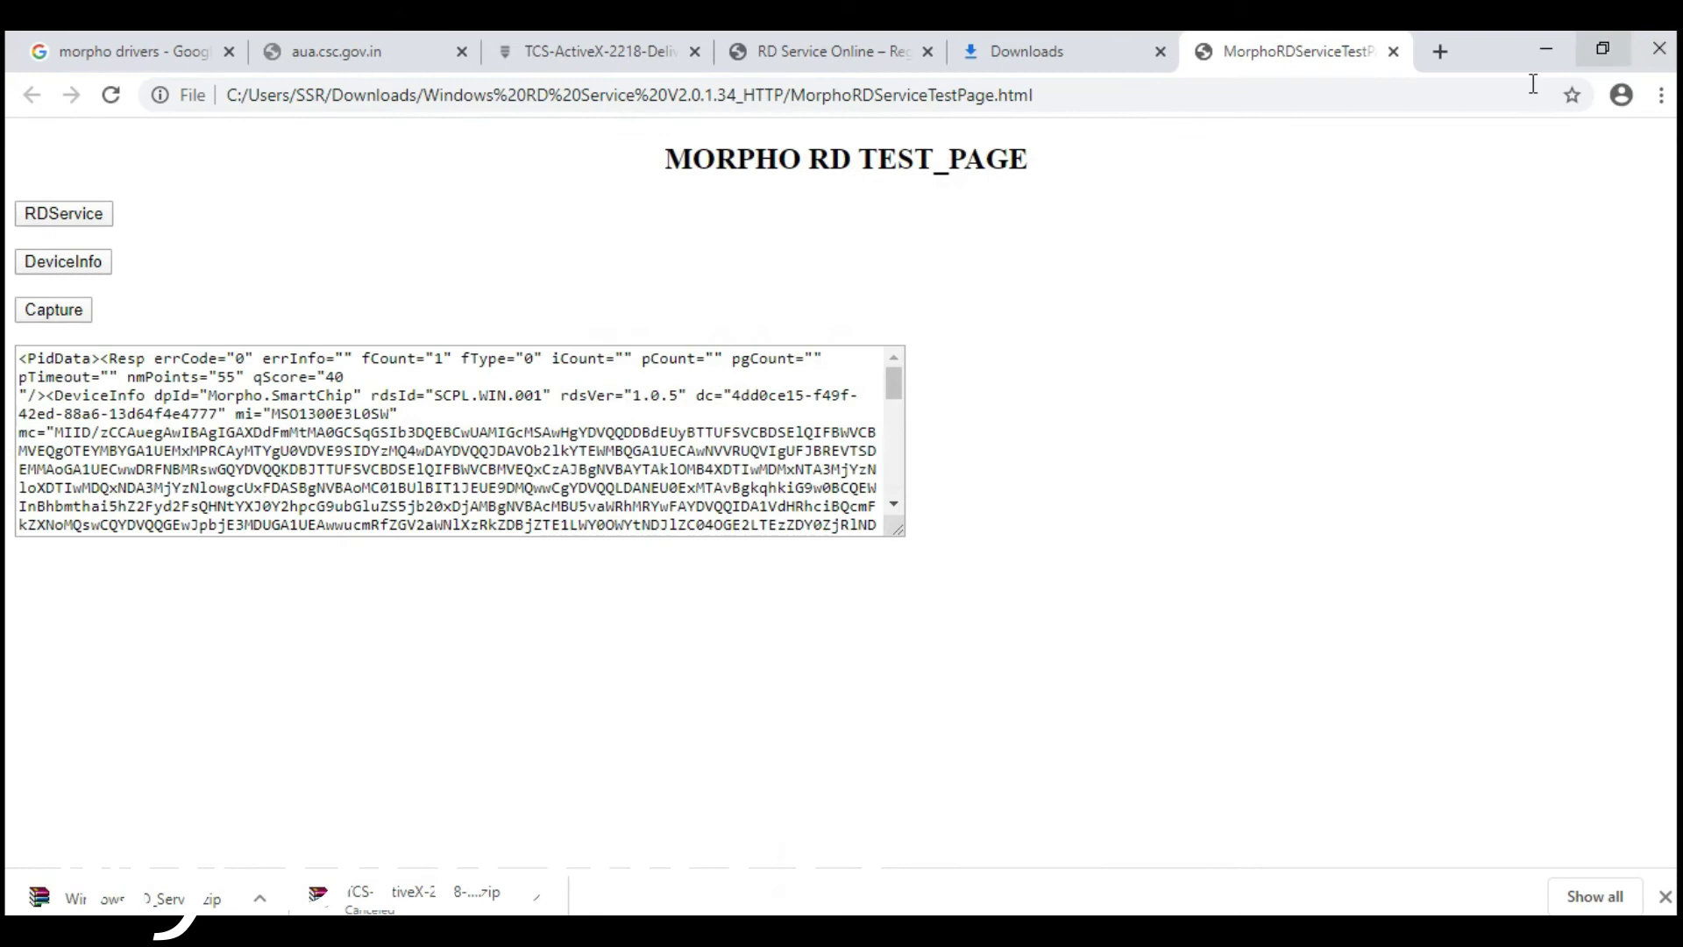
left_click(1393, 50)
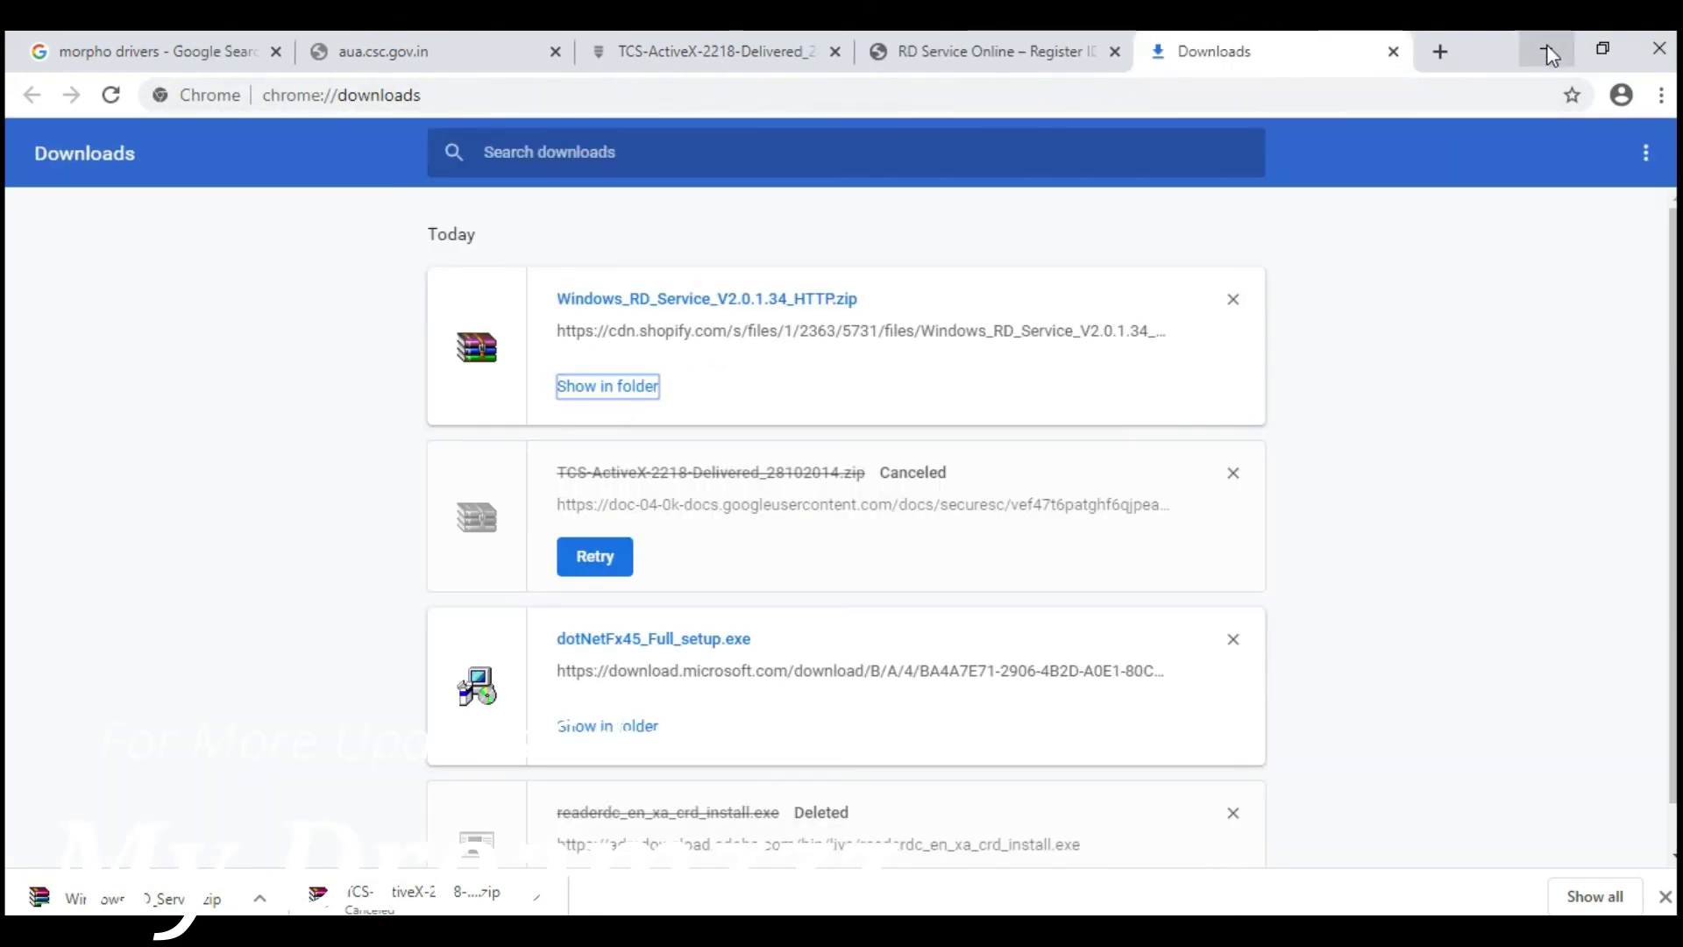
- Clear the browser and folder windows, and open Device Manager with the Universal Serial Bus controllers expanded
left_click(1548, 54)
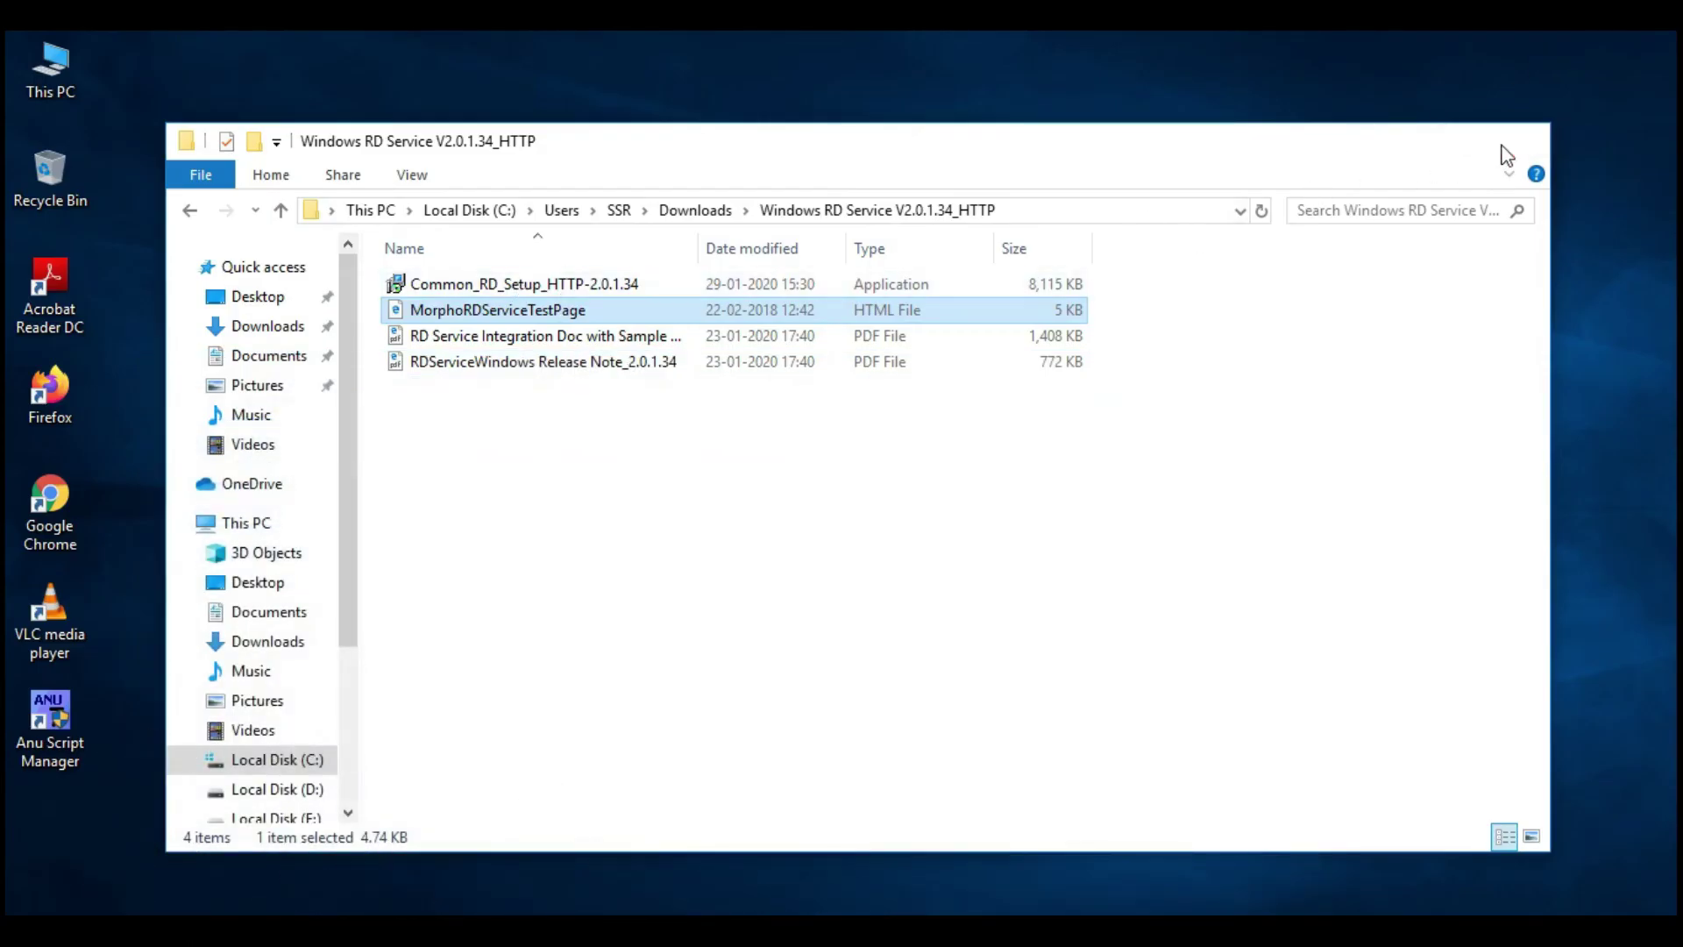
left_click(1507, 156)
right_click(55, 63)
left_click(181, 350)
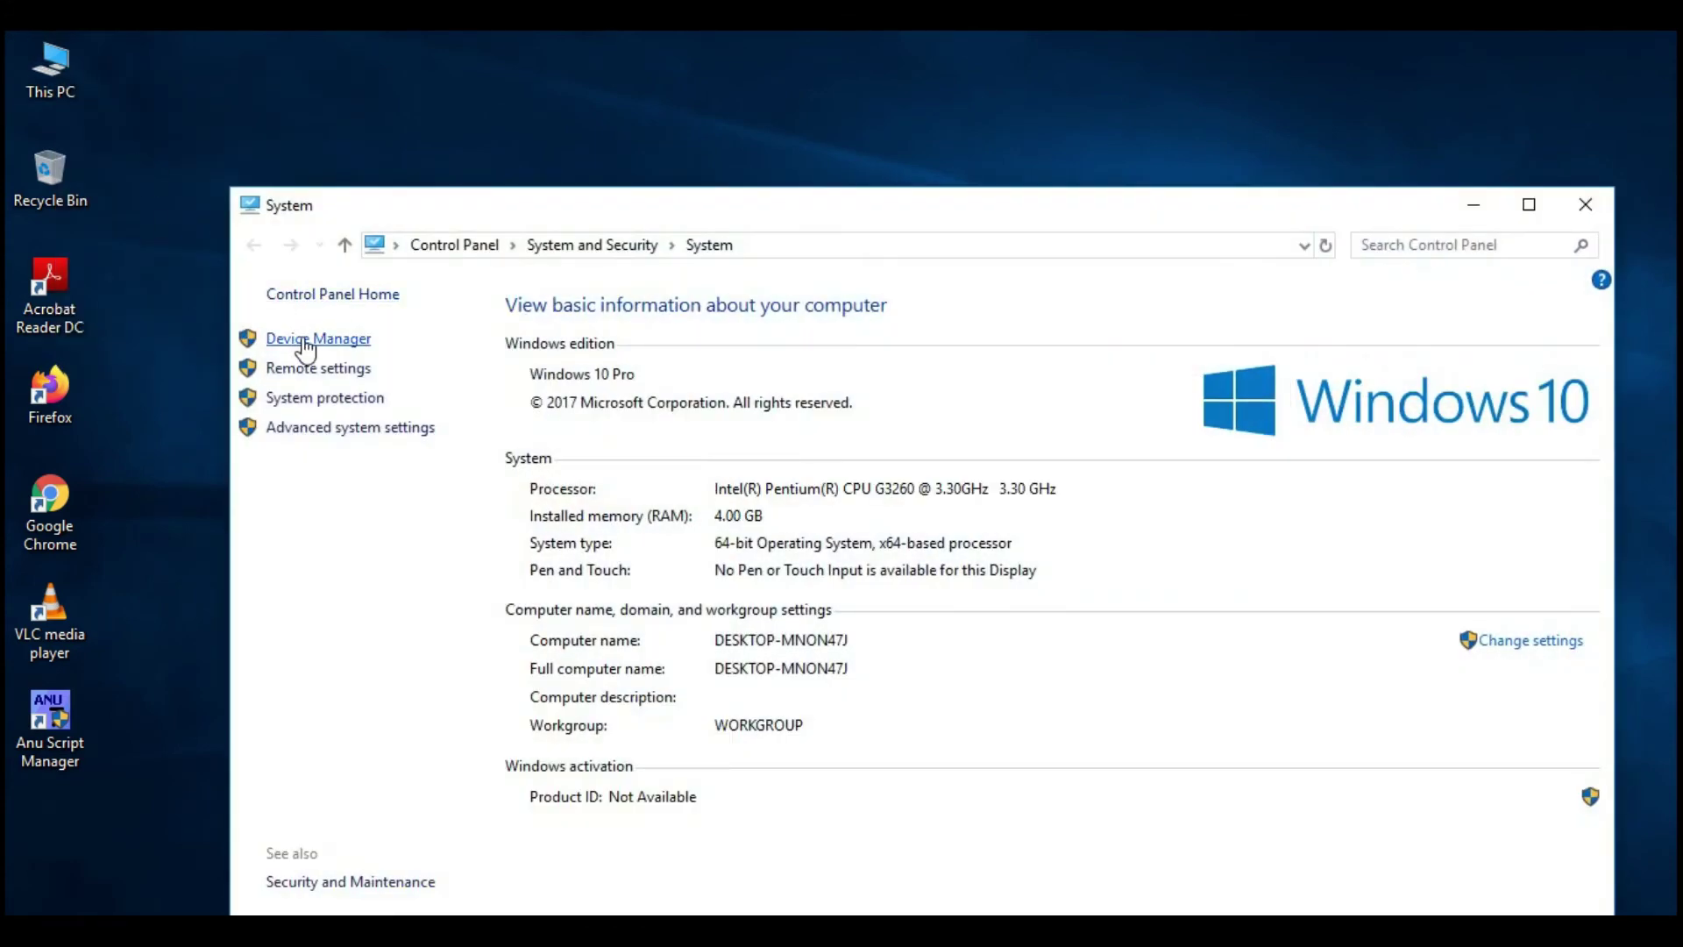
left_click(305, 346)
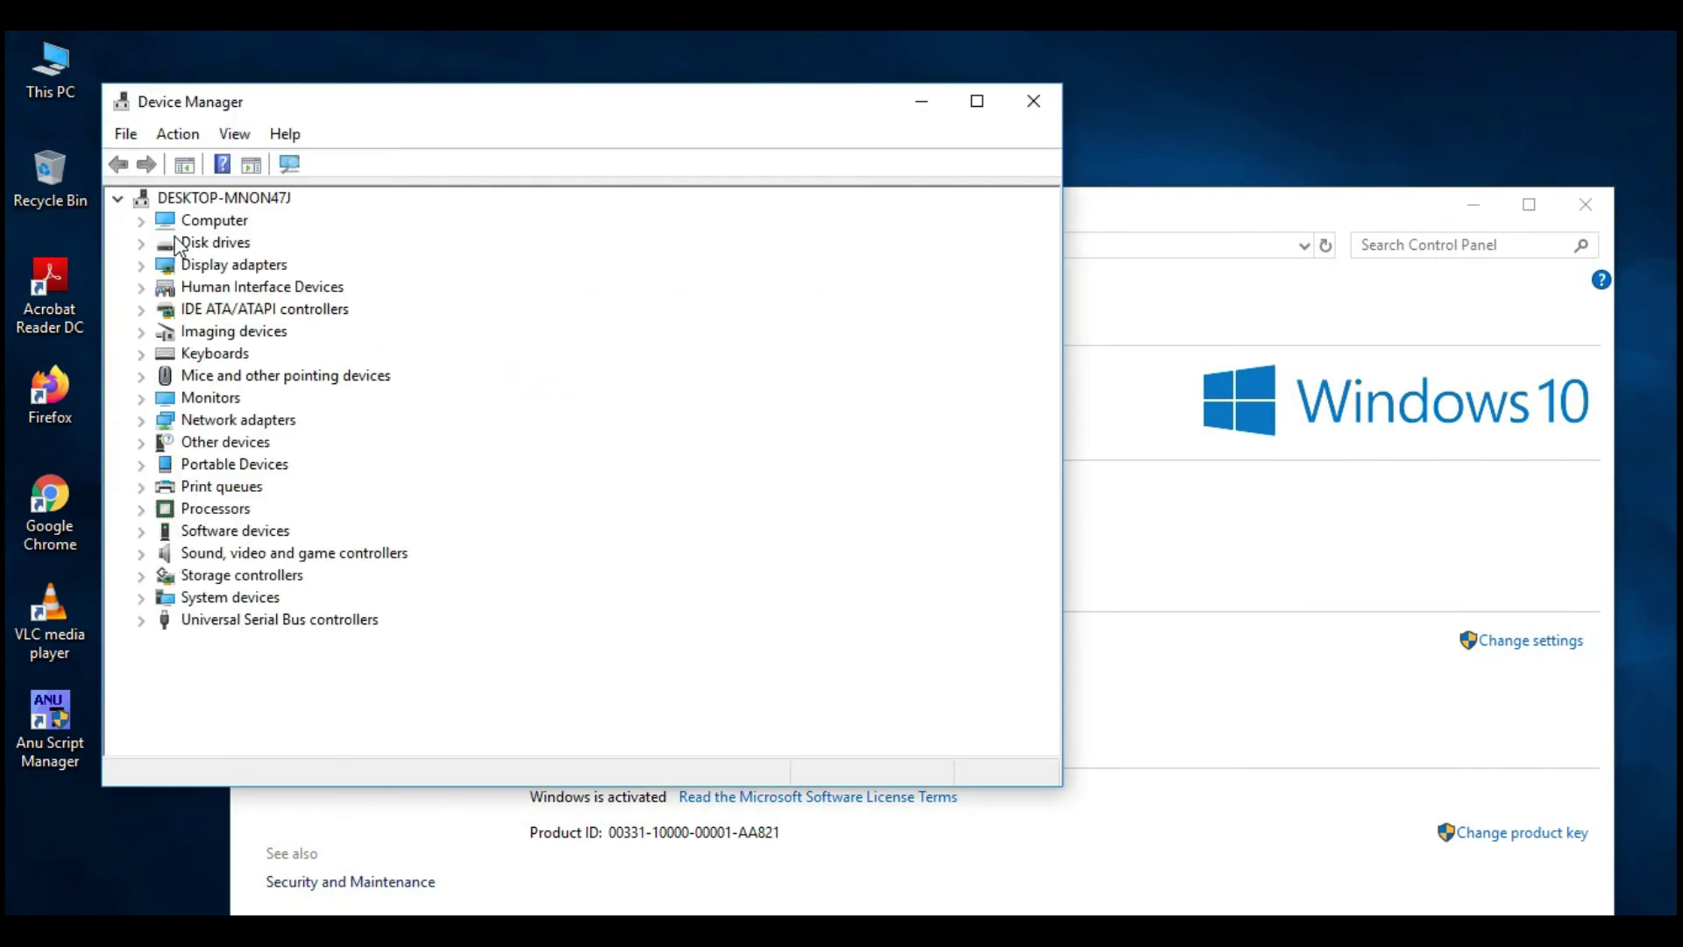
left_click(142, 621)
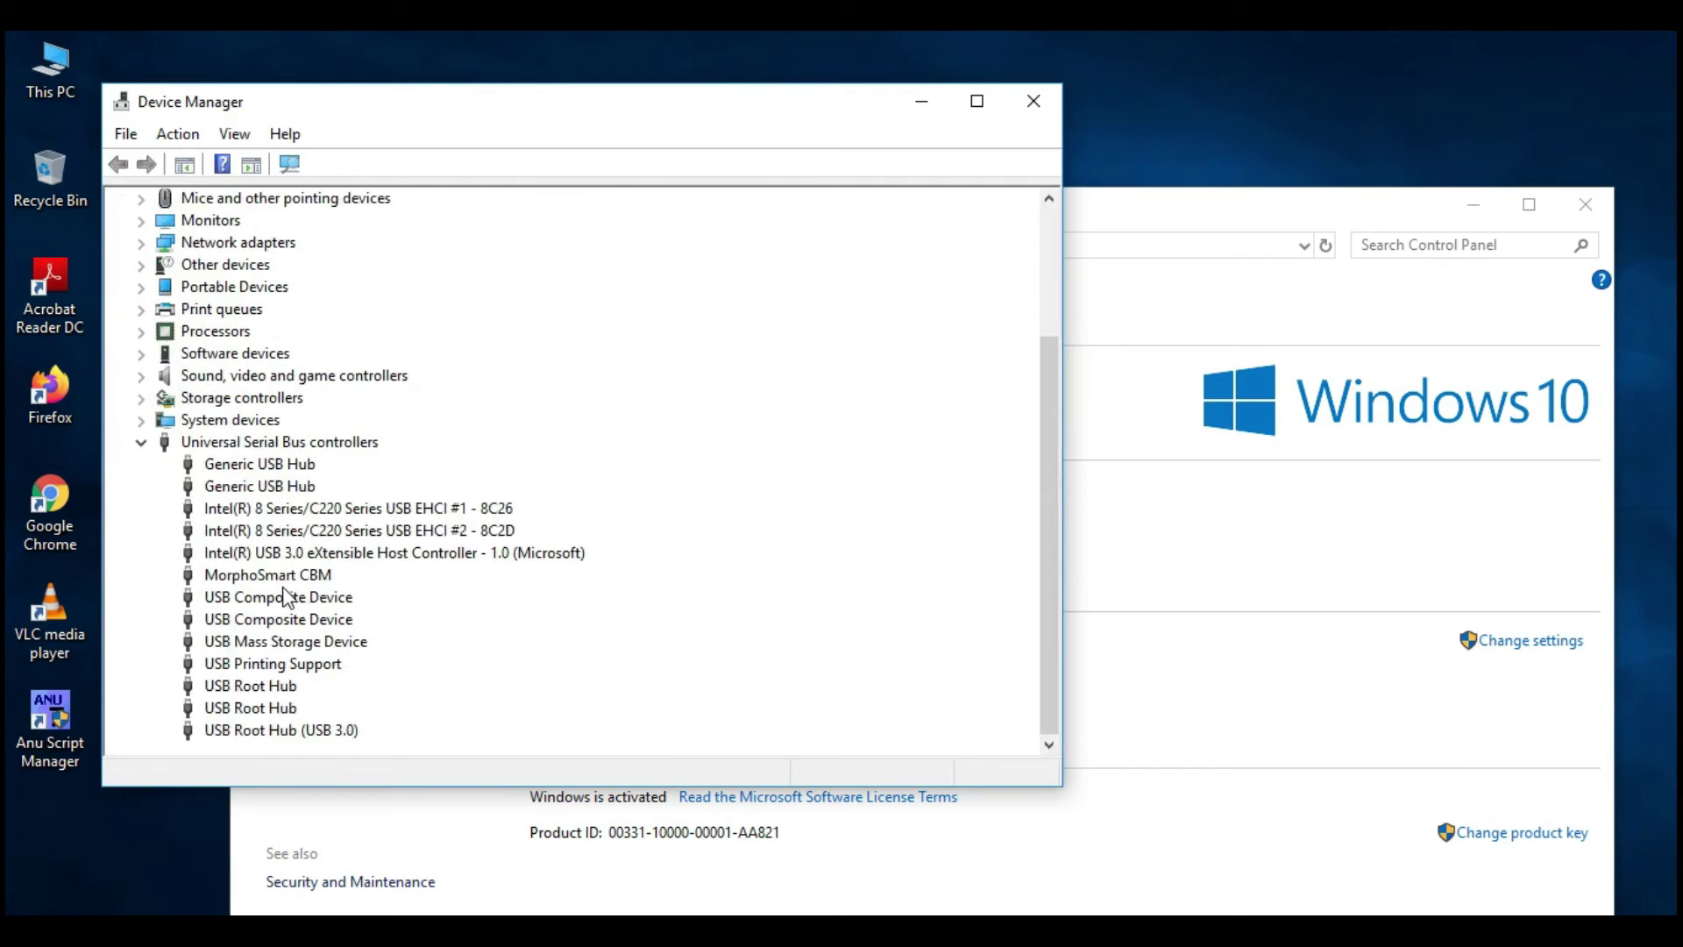
- Reinstall the MorphoSmart CBM driver by picking that model from the drivers available on the computer, and decline the restart
left_click(281, 576)
right_click(278, 576)
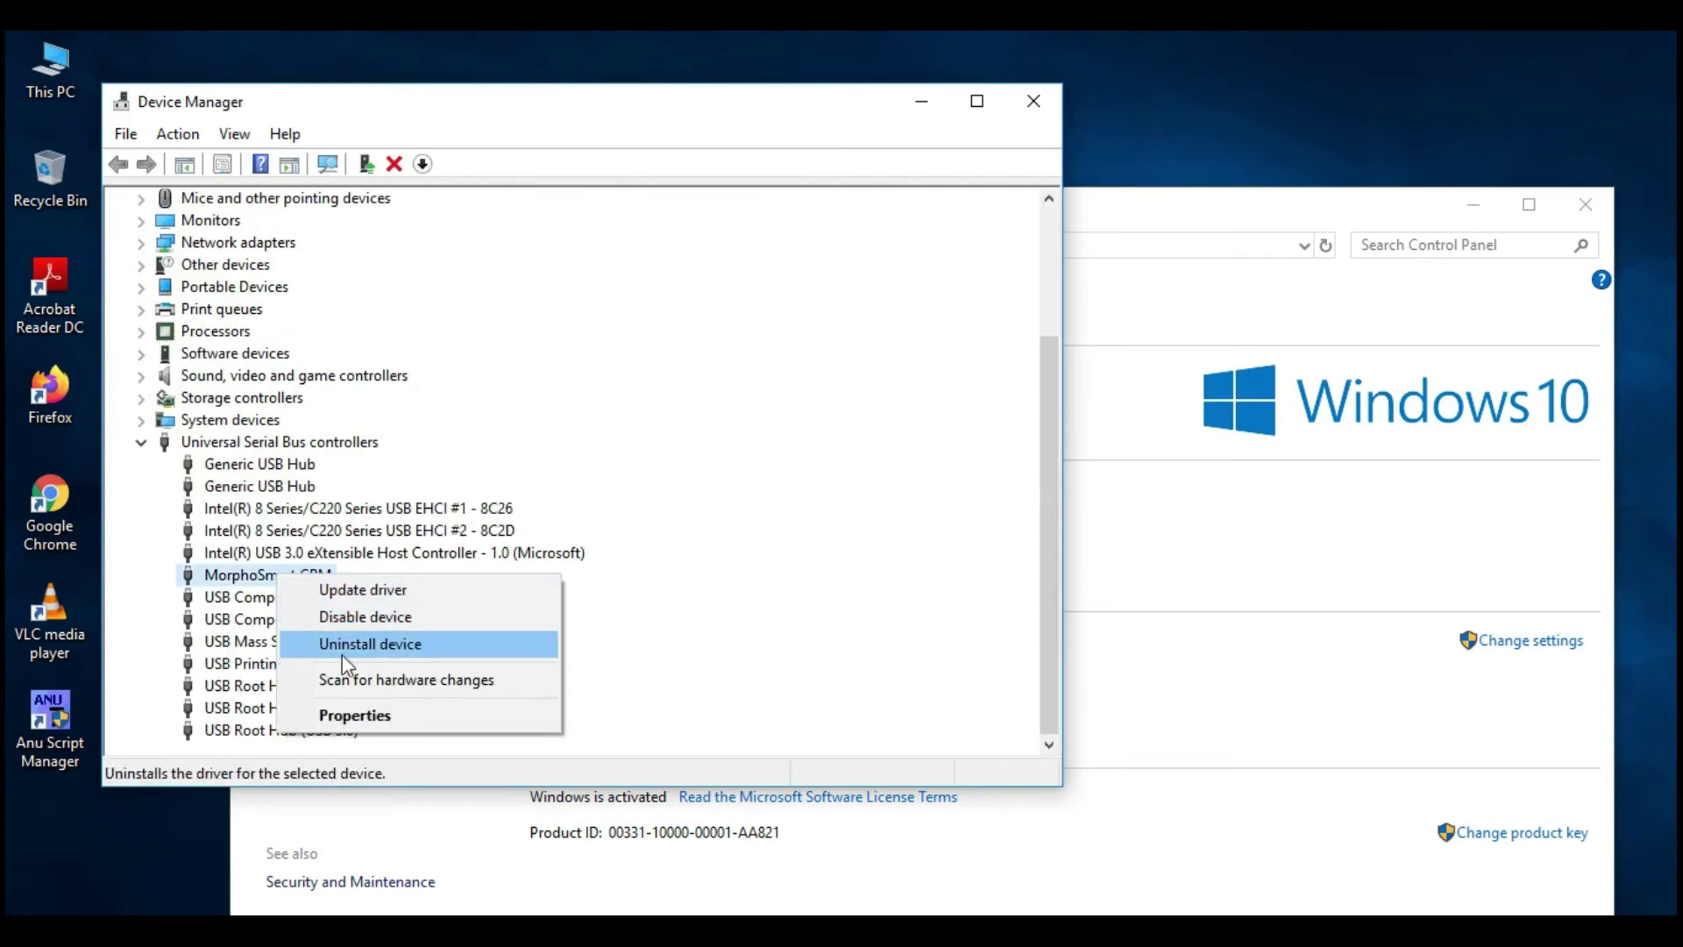
left_click(380, 589)
left_click(532, 523)
left_click(480, 568)
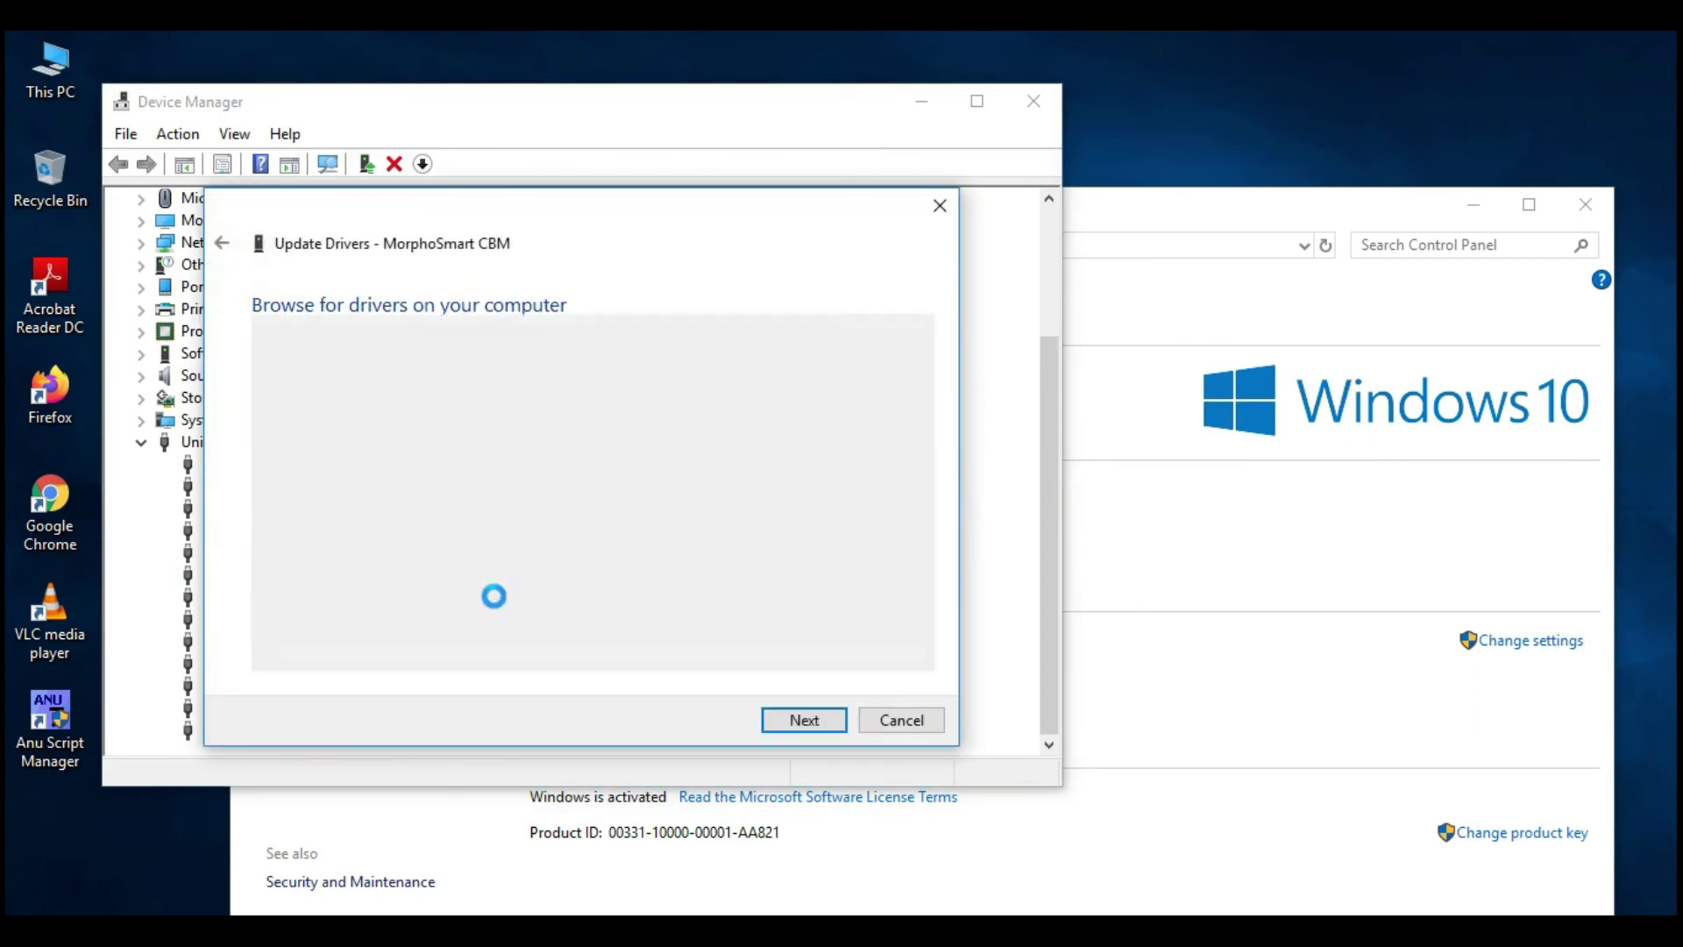
left_click(368, 513)
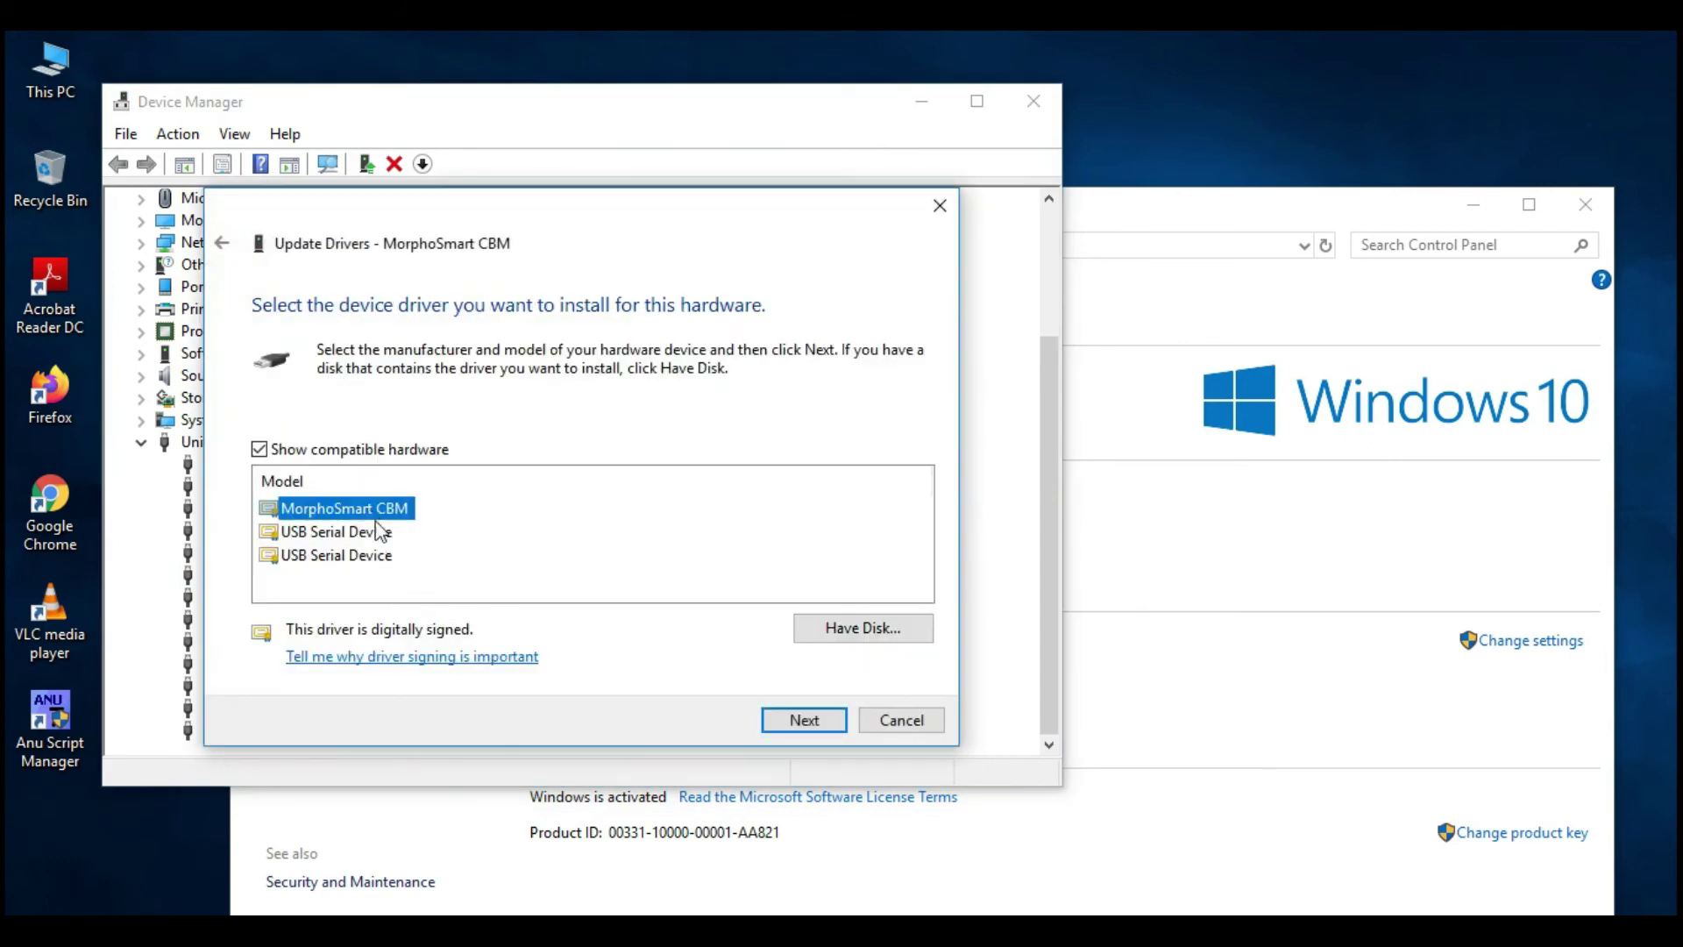
left_click(824, 721)
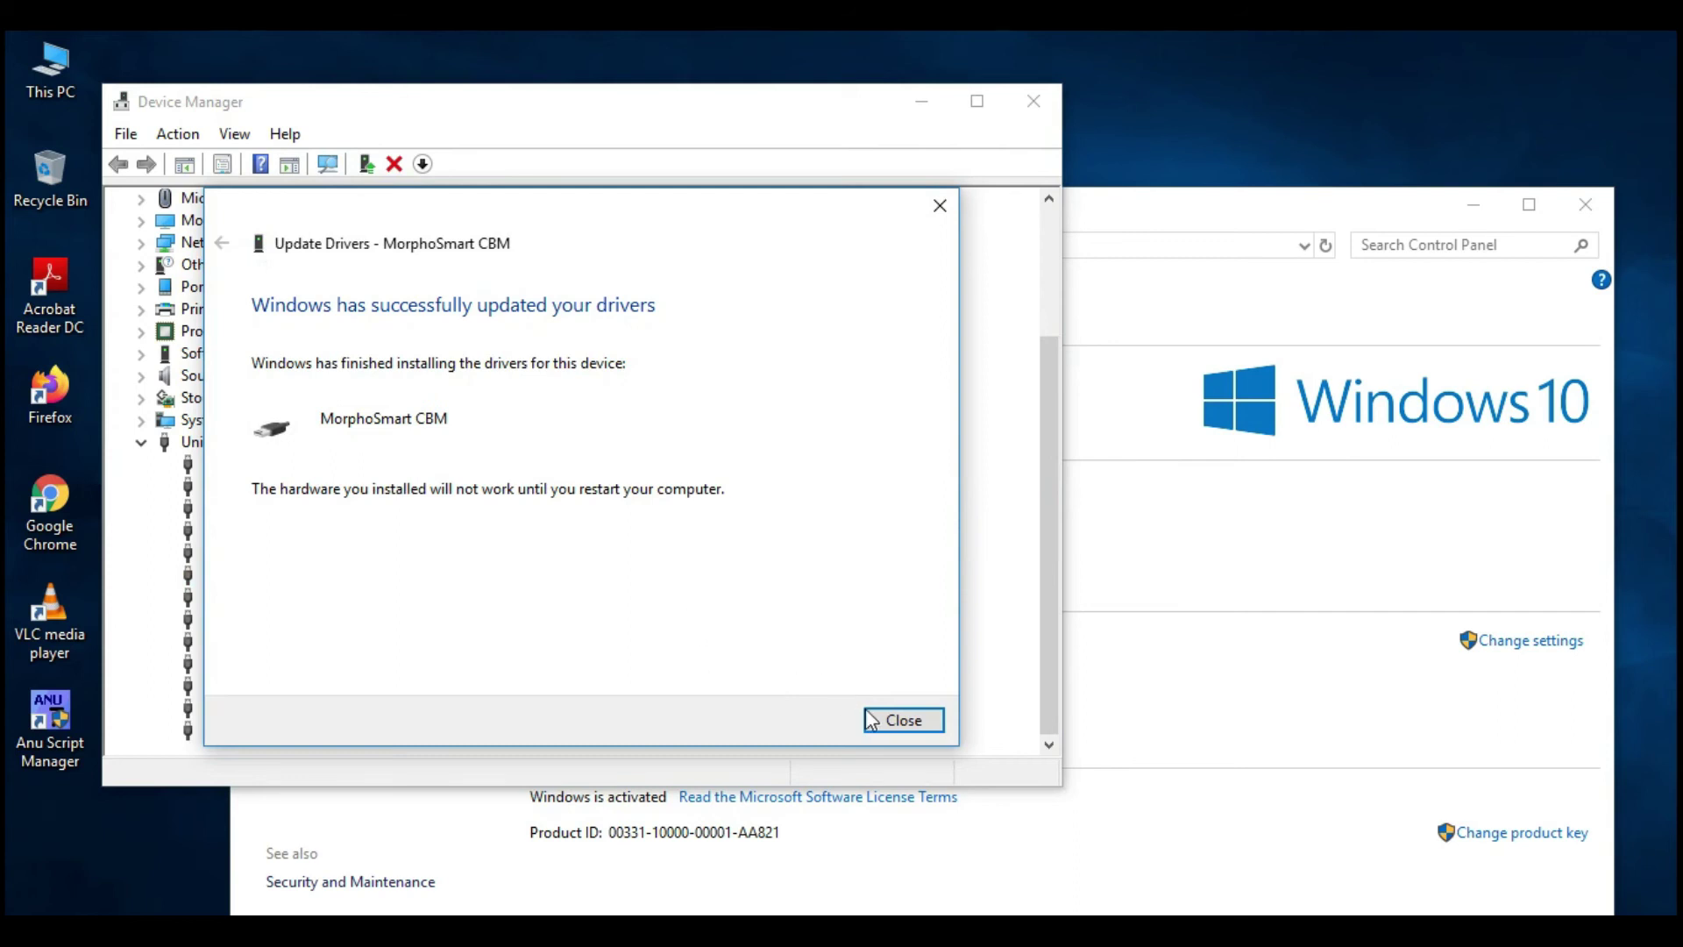
left_click(896, 721)
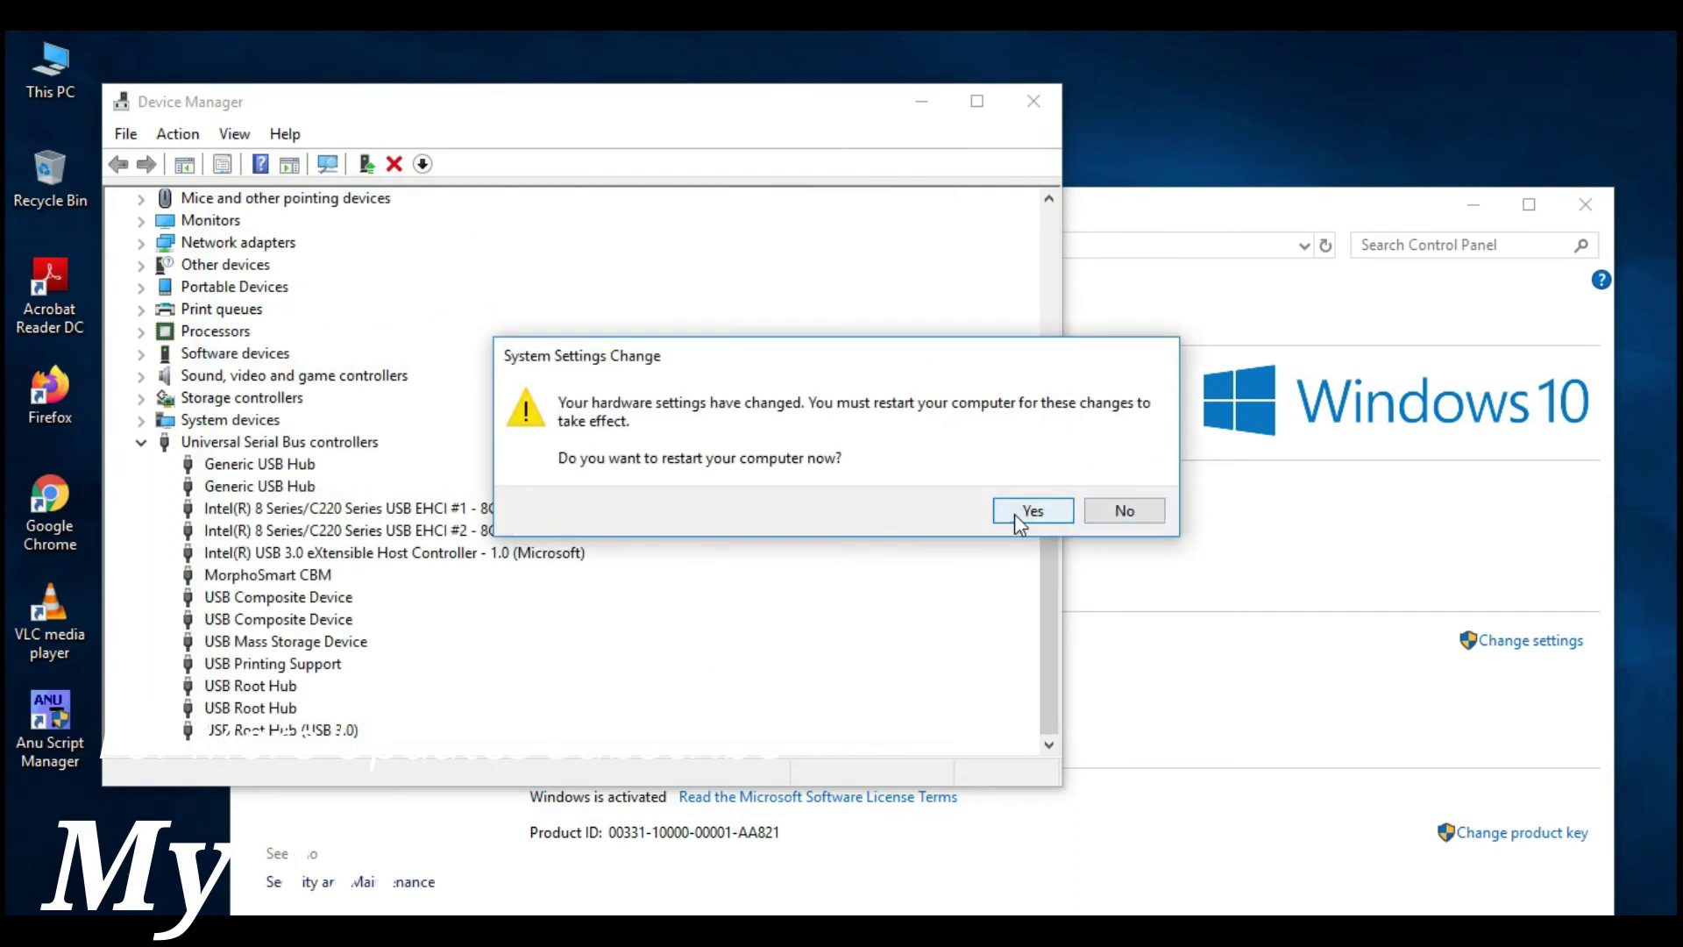
left_click(1122, 510)
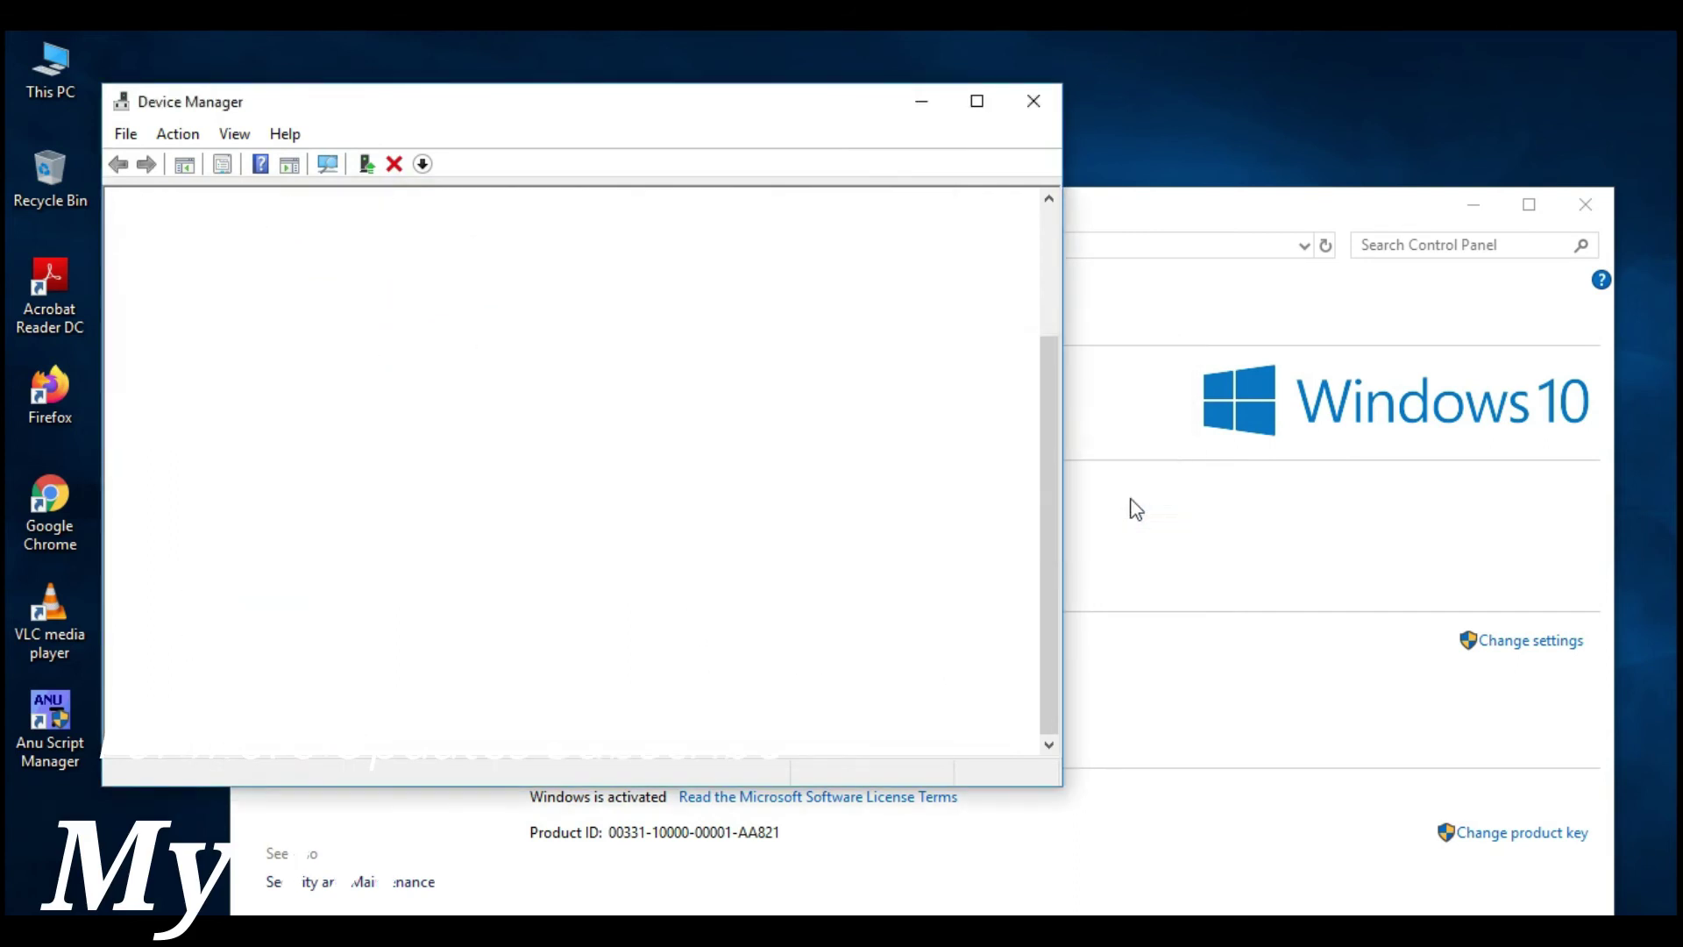
- Open the Windows Services console by searching for "ser", and close the Device Manager and System windows
left_click(1047, 113)
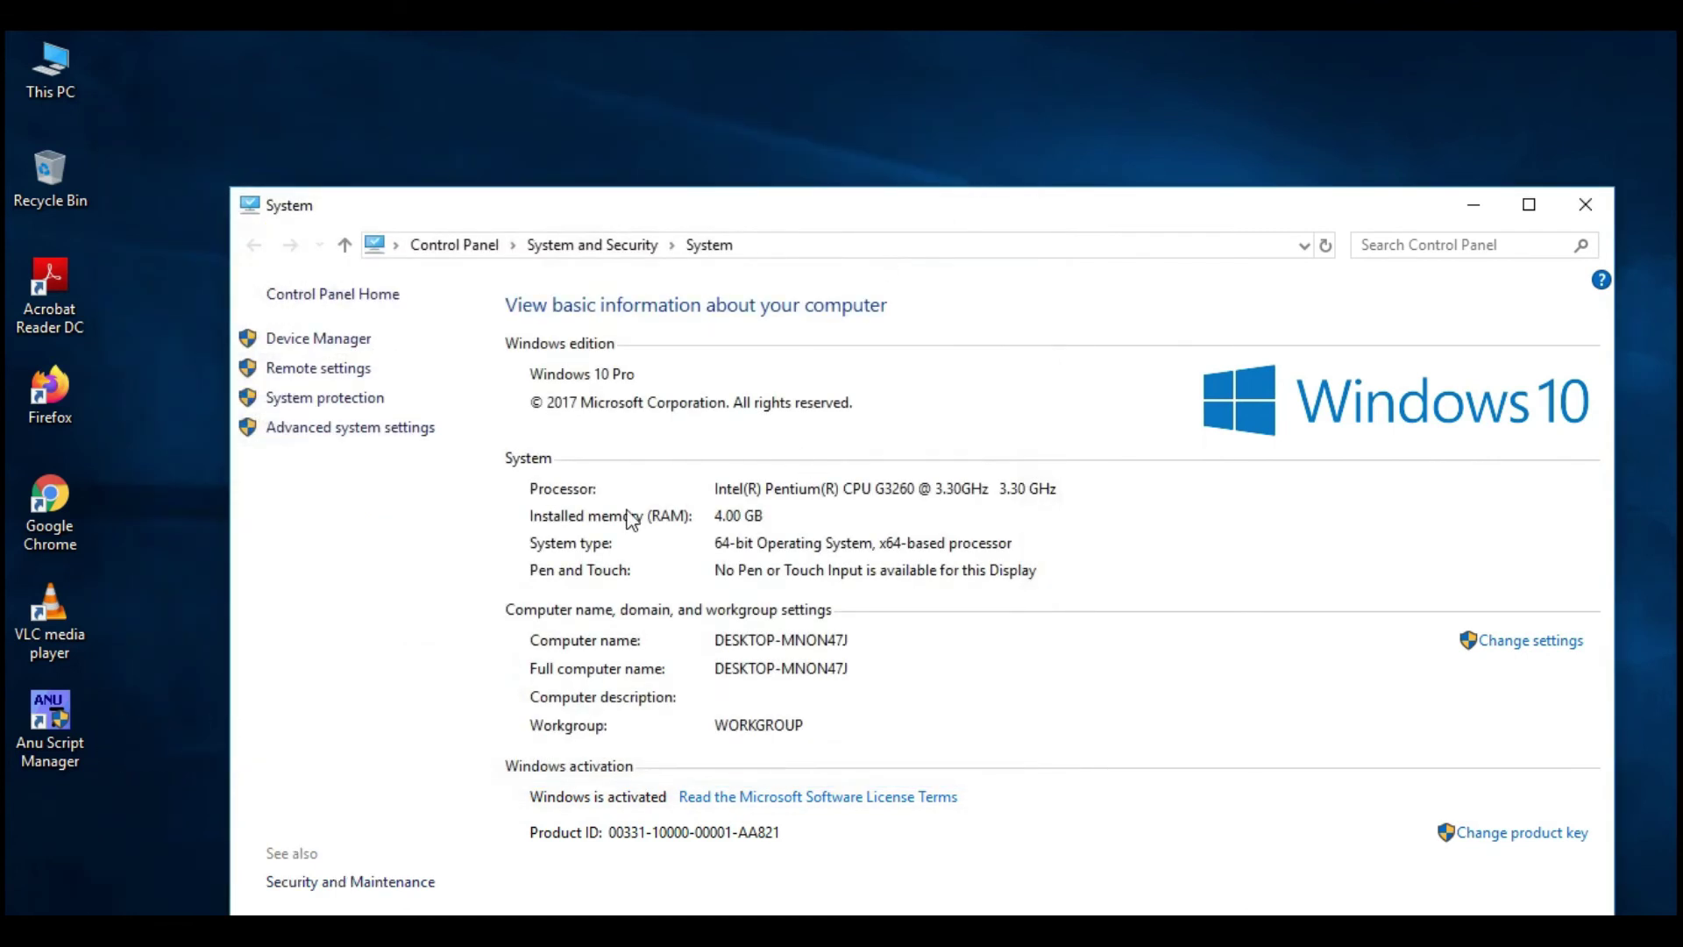
right_click(85, 87)
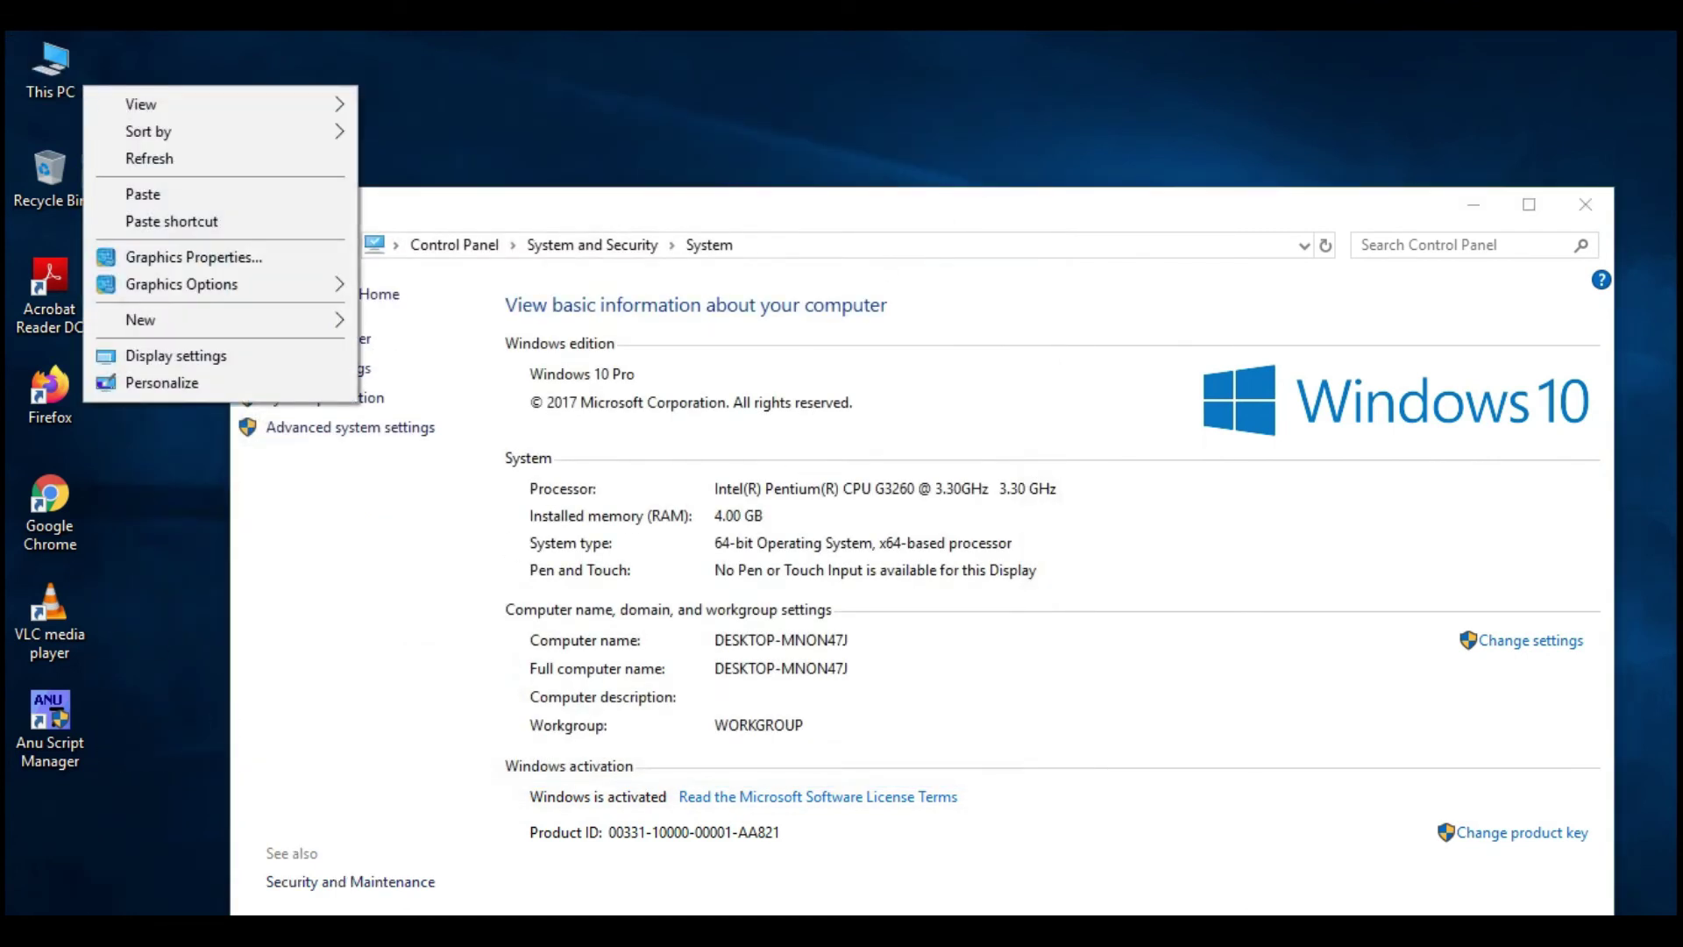
left_click(132, 901)
type("s")
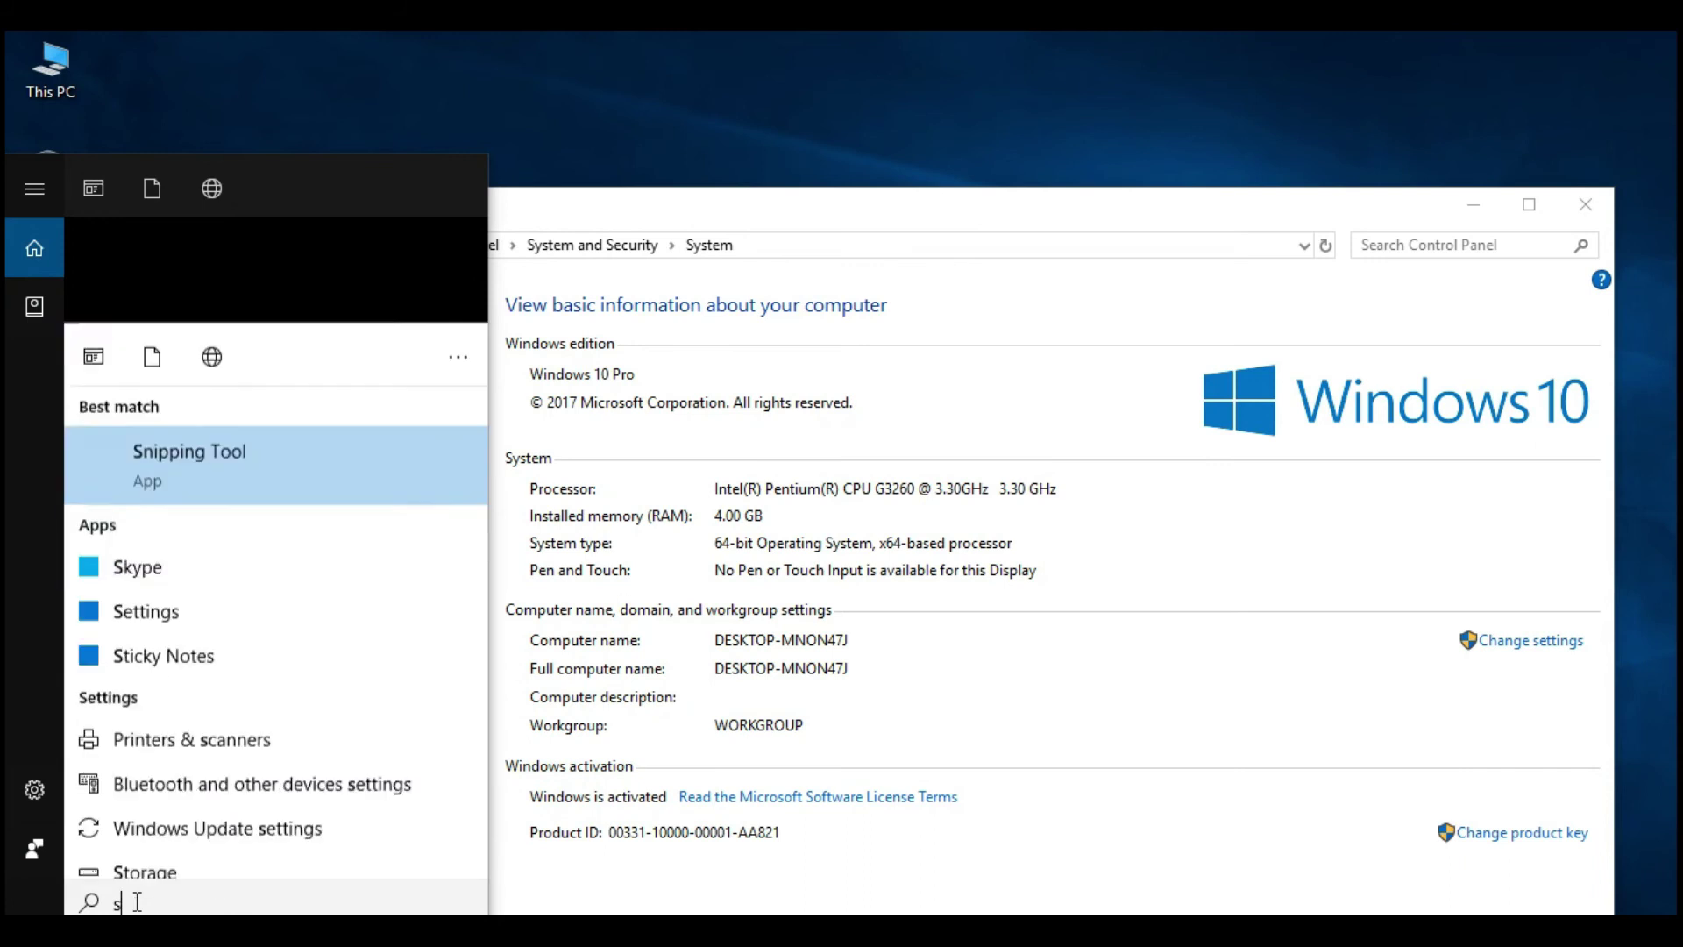
type("er")
left_click(167, 365)
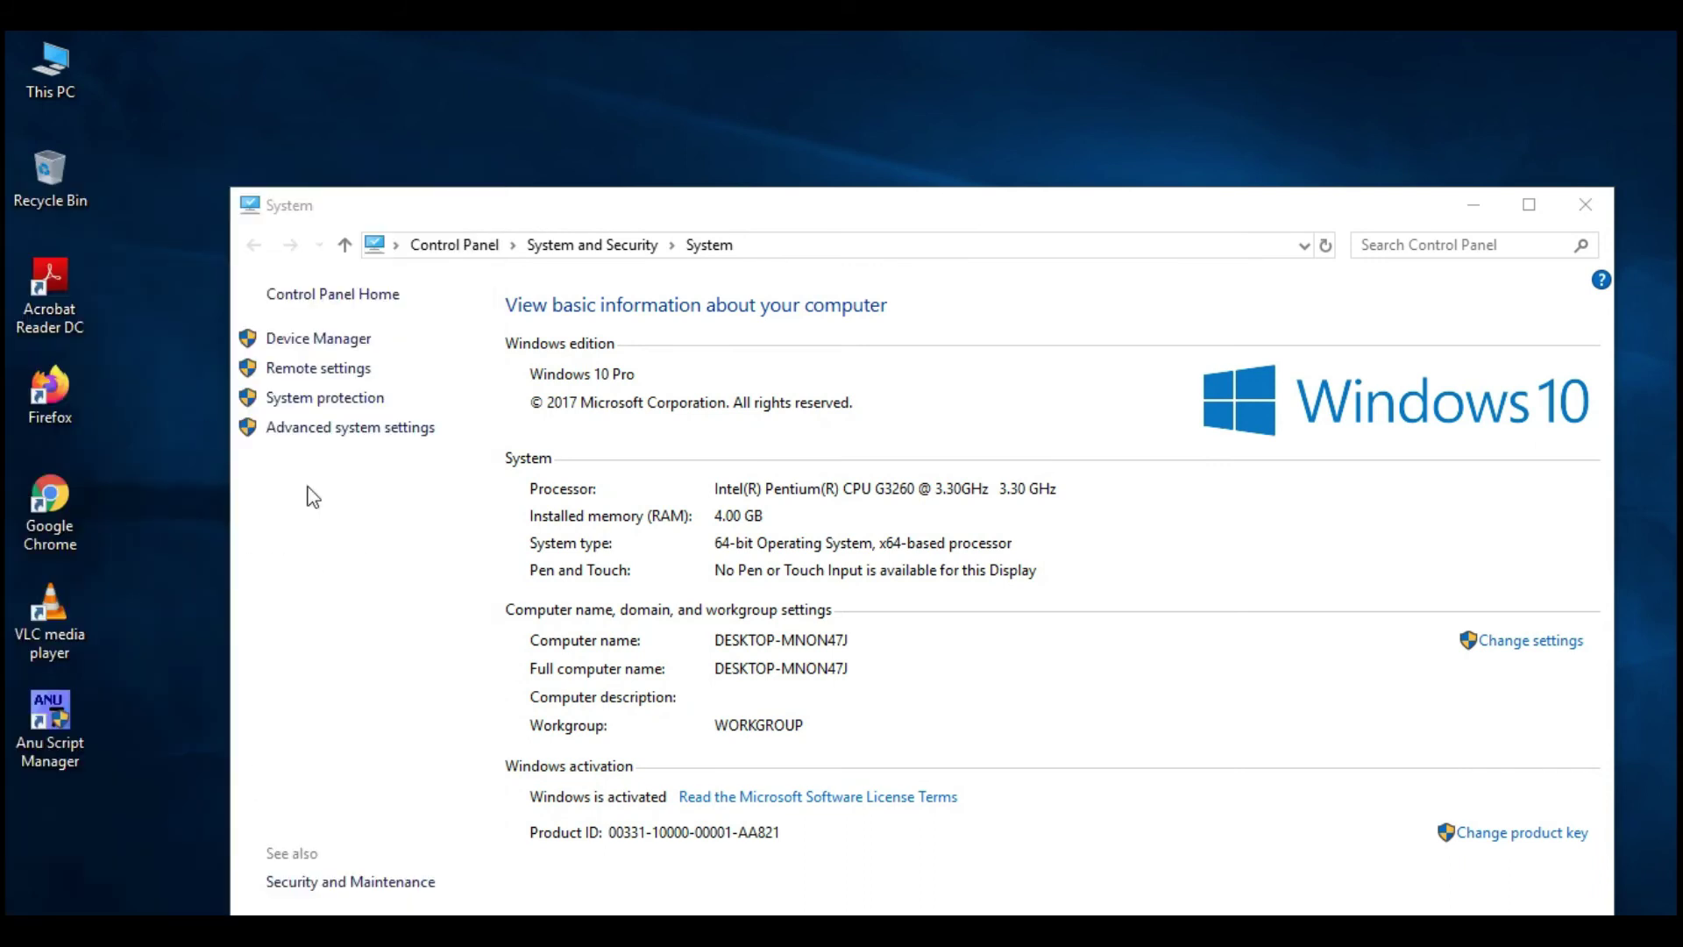
left_click(1585, 207)
- Maximize the Services window and jump to the services starting with M to examine the Morpho entries
right_click(1200, 118)
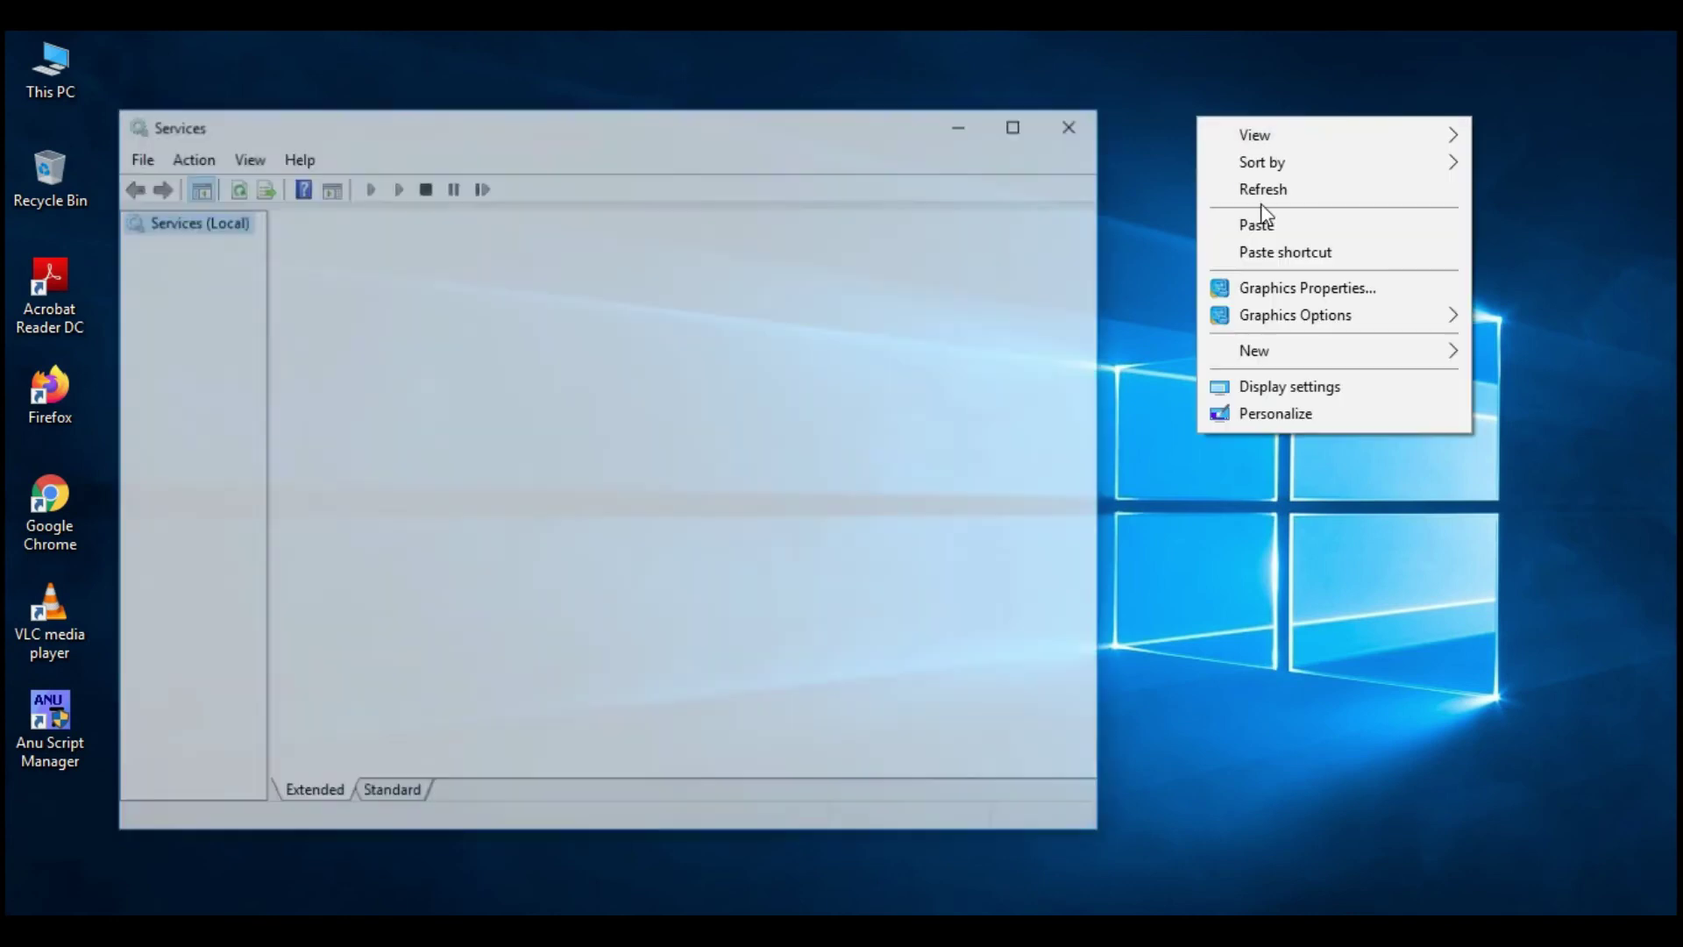
left_click(1024, 126)
left_click(570, 491)
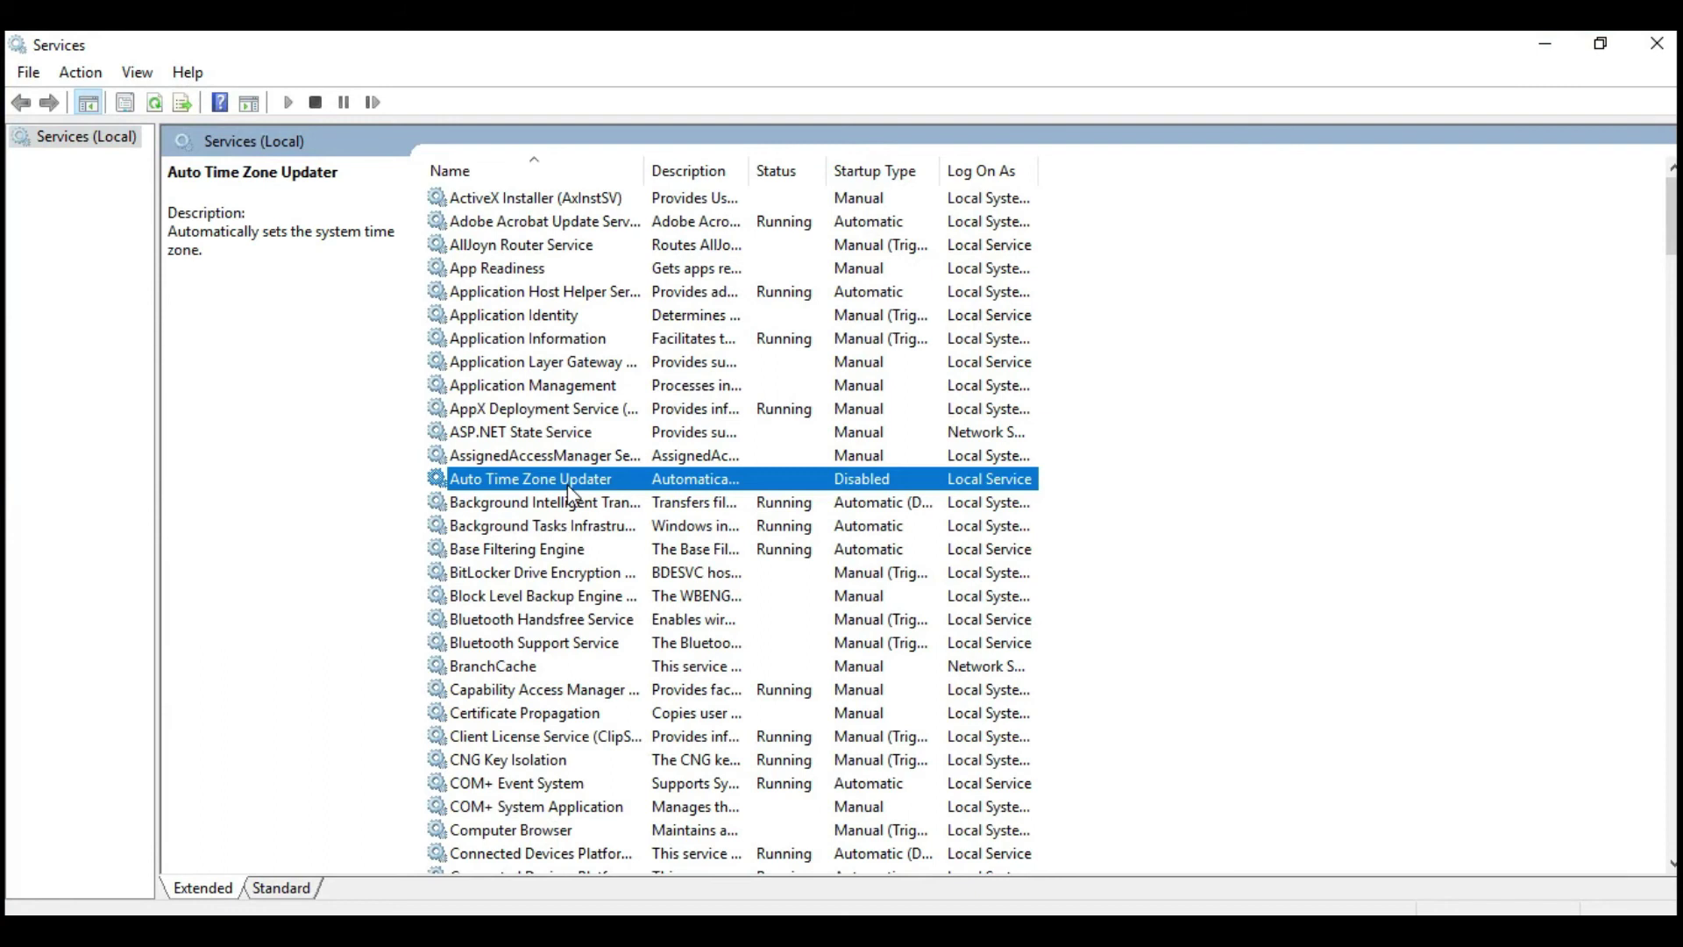
key("m")
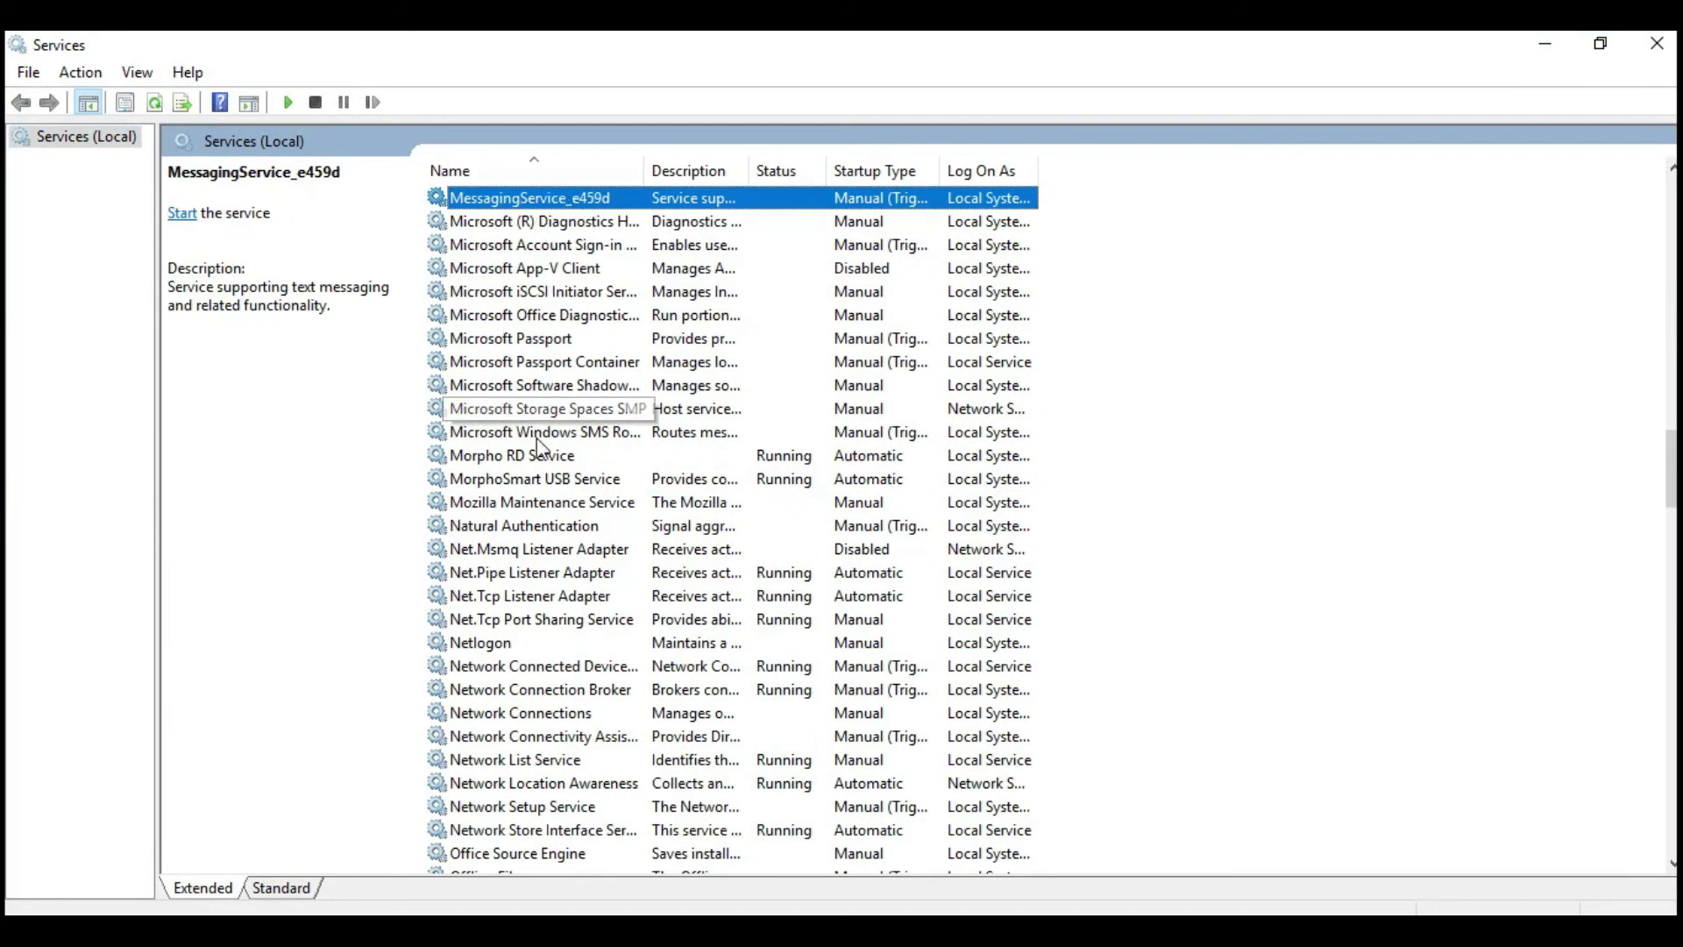
- Bring up the available actions for the Morpho RD Service, including Restart, dismiss them without choosing any, and close the Services window
left_click(491, 456)
right_click(537, 461)
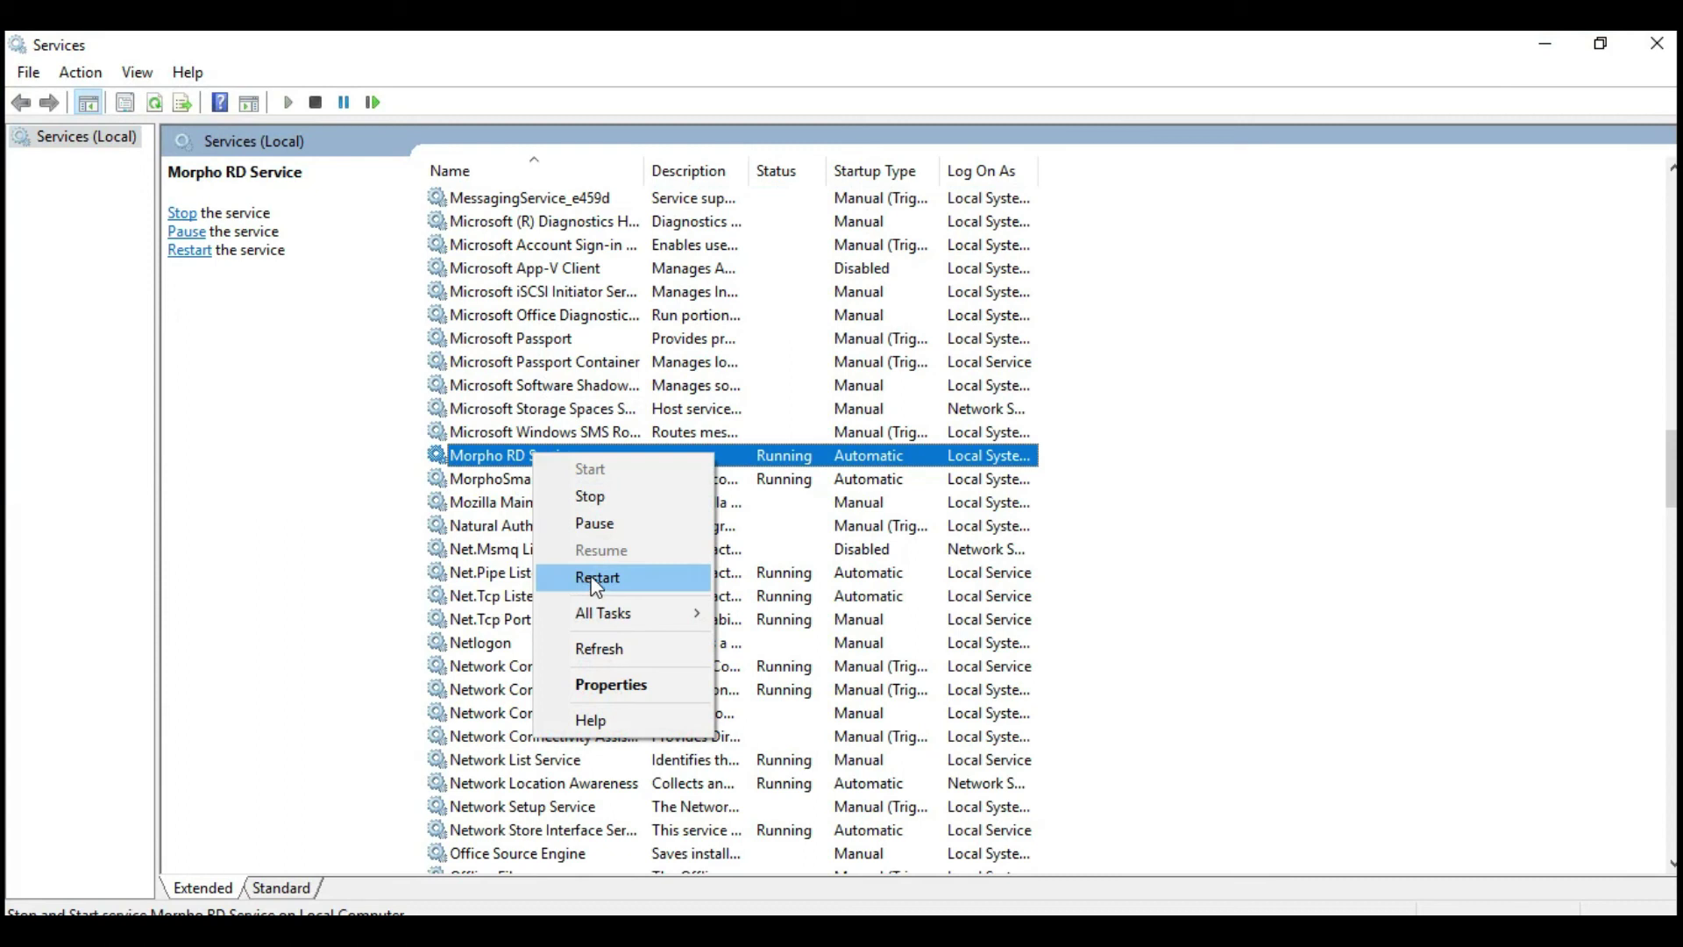
left_click(1522, 185)
left_click(1657, 42)
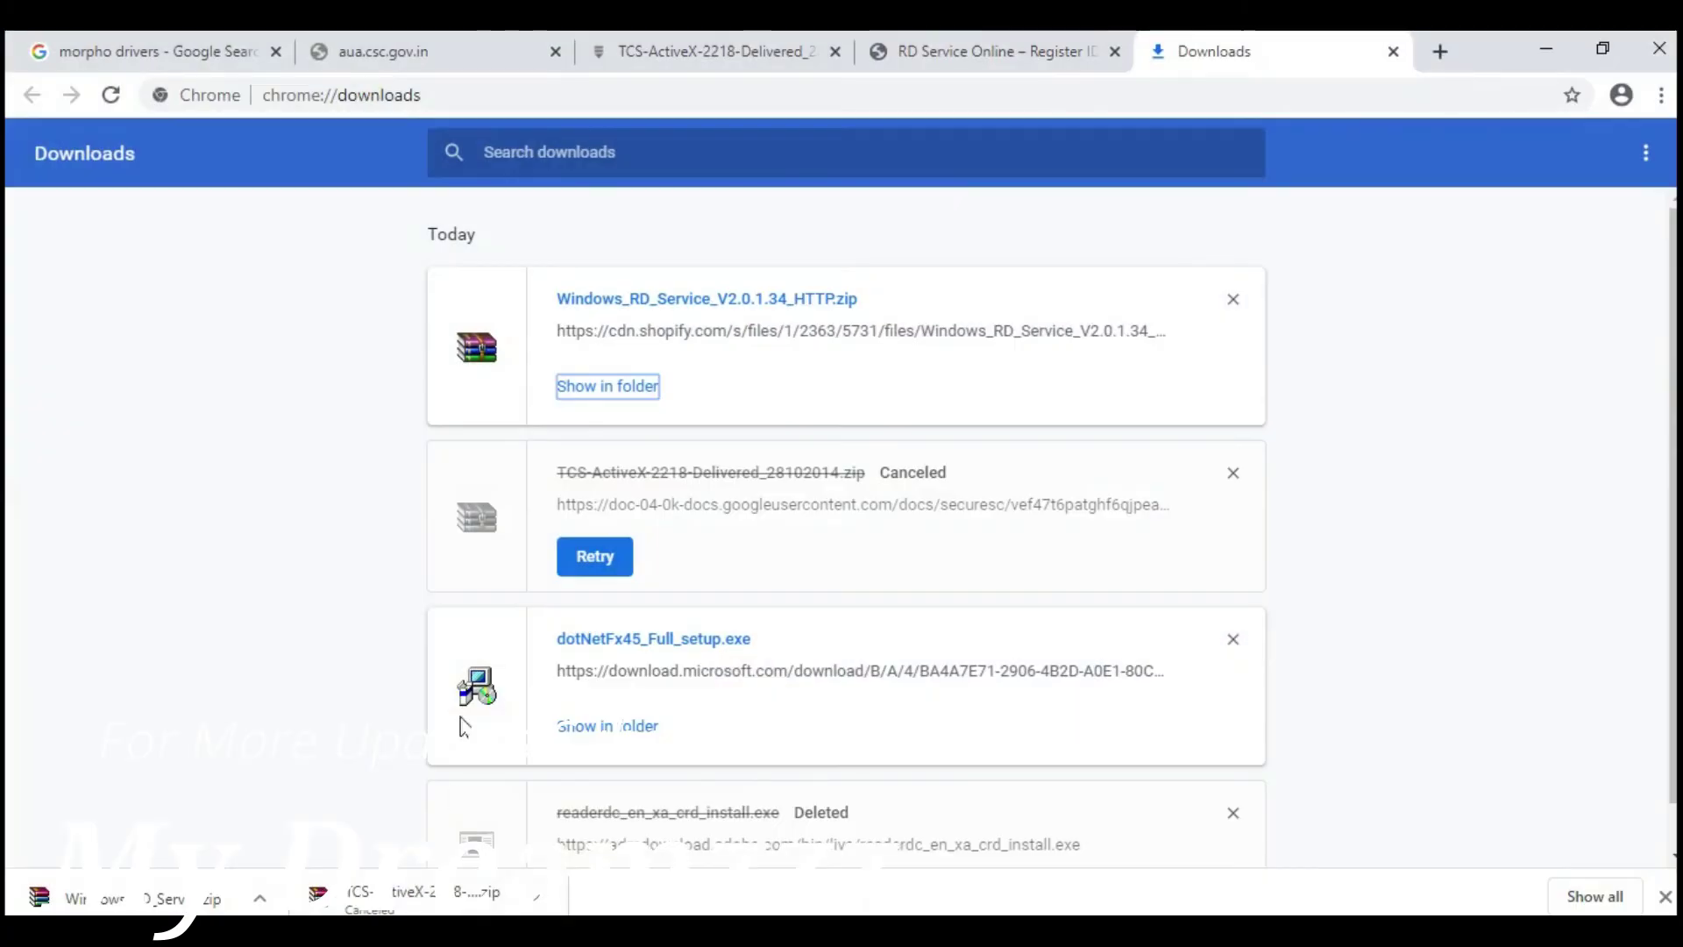
- Close the RD Service Online, TCS-ActiveX and aua.csc.gov.in pages in the browser, and minimize the browser window
left_click(992, 51)
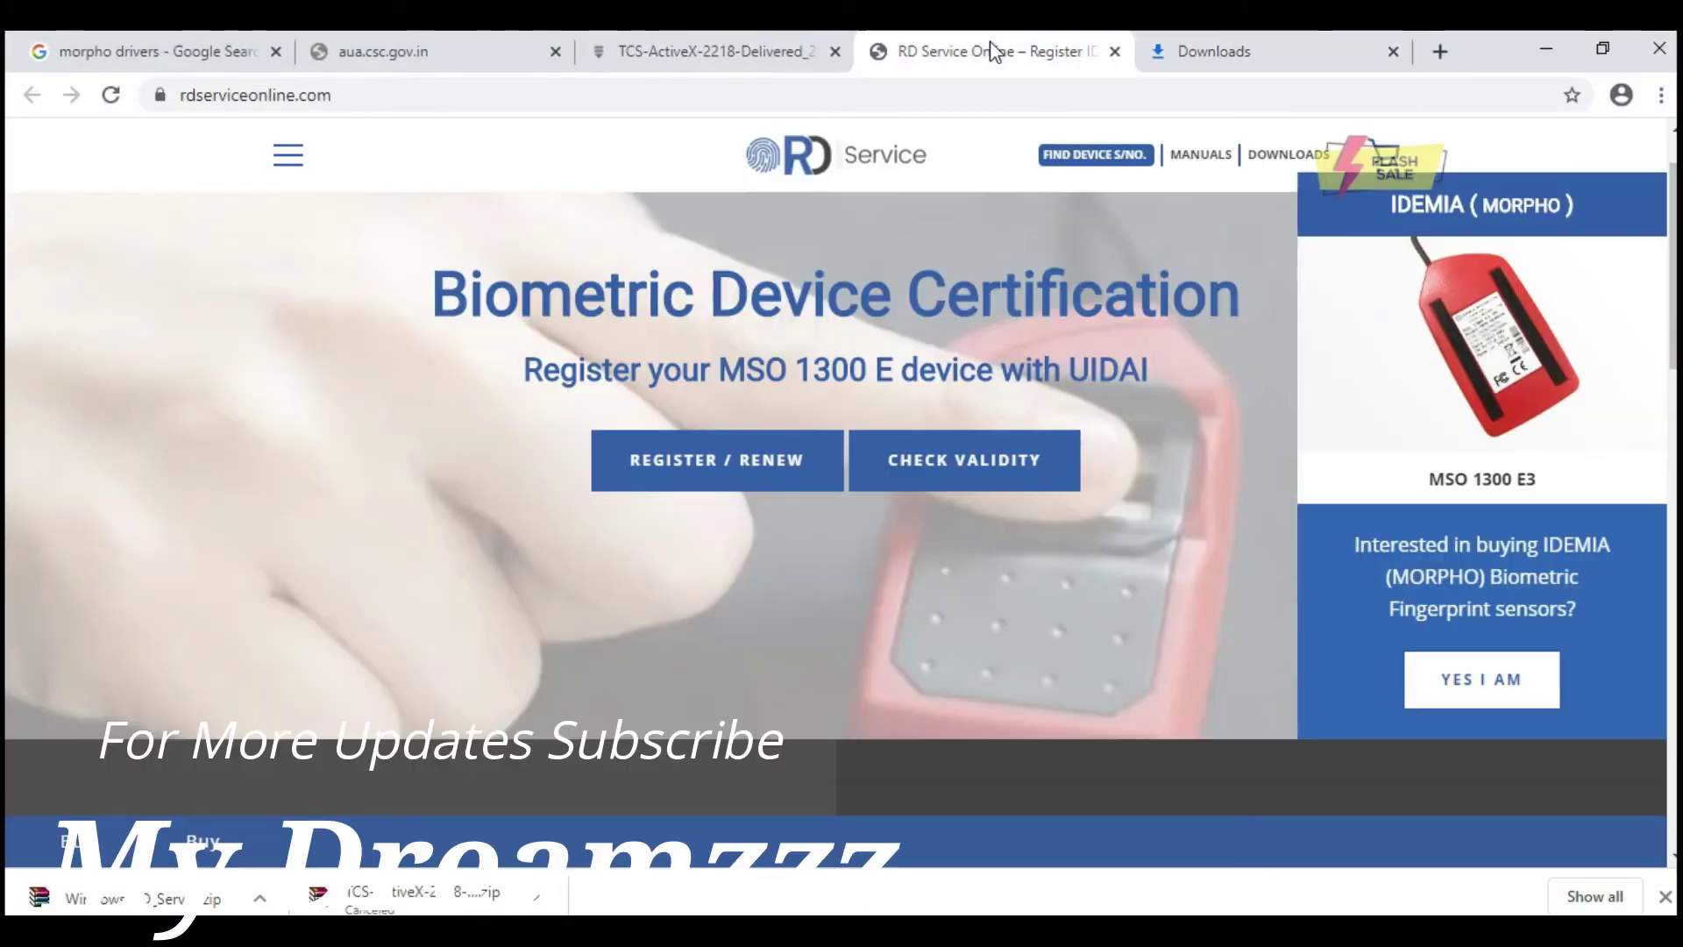
left_click(1115, 52)
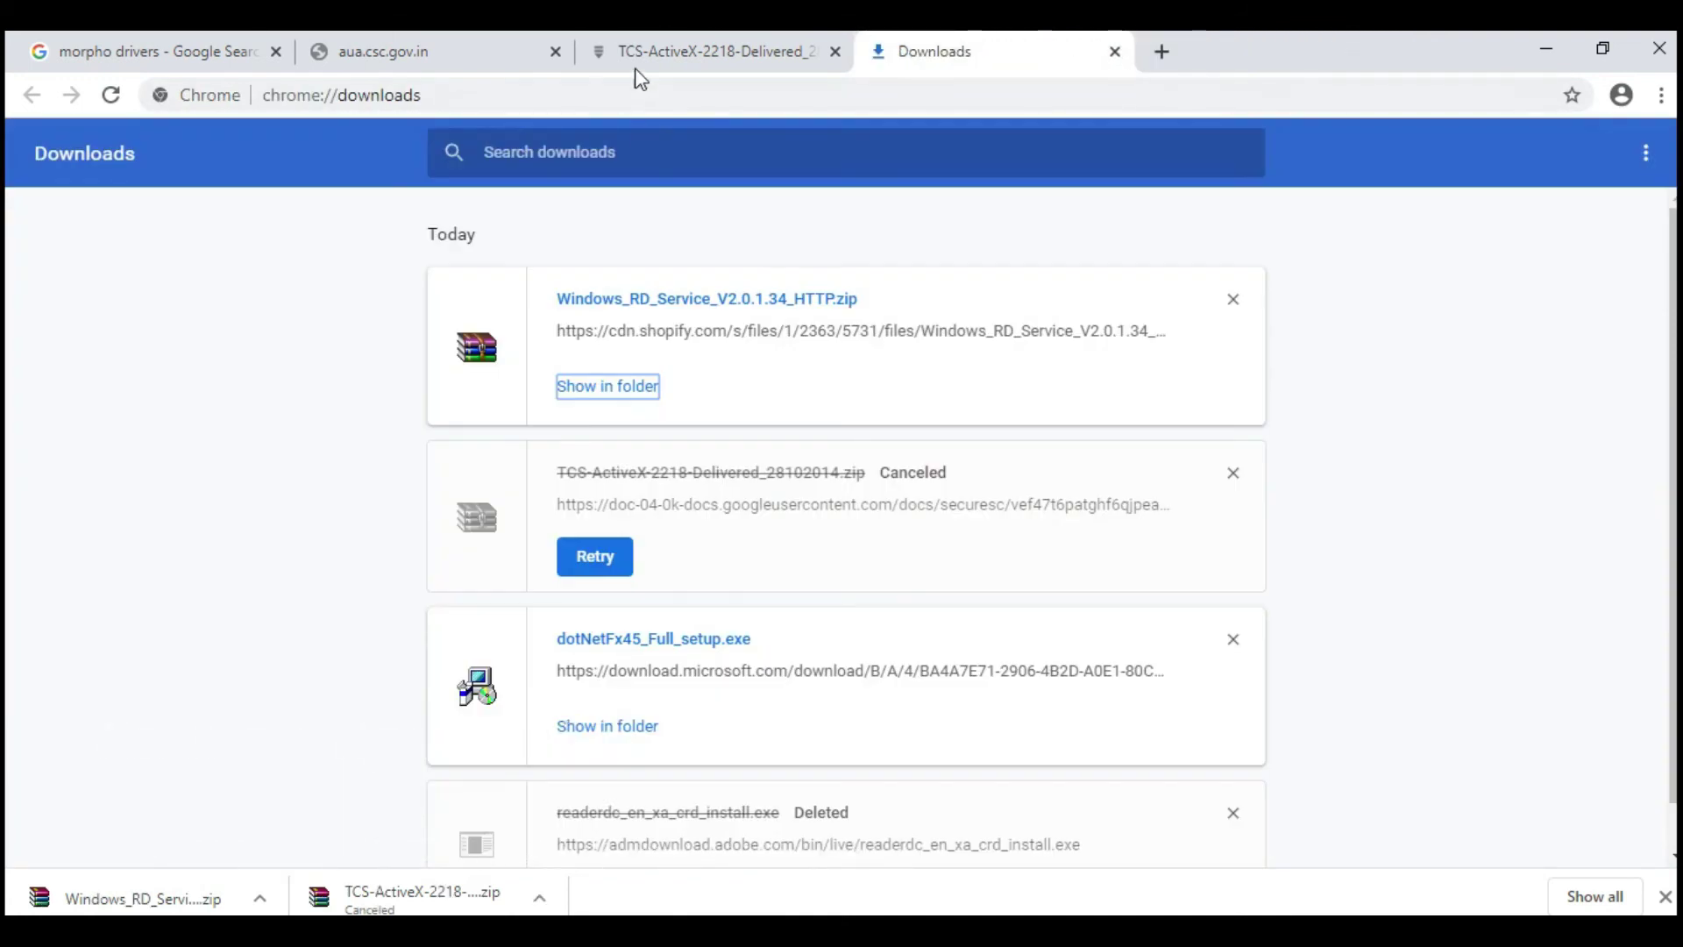
left_click(724, 54)
left_click(835, 51)
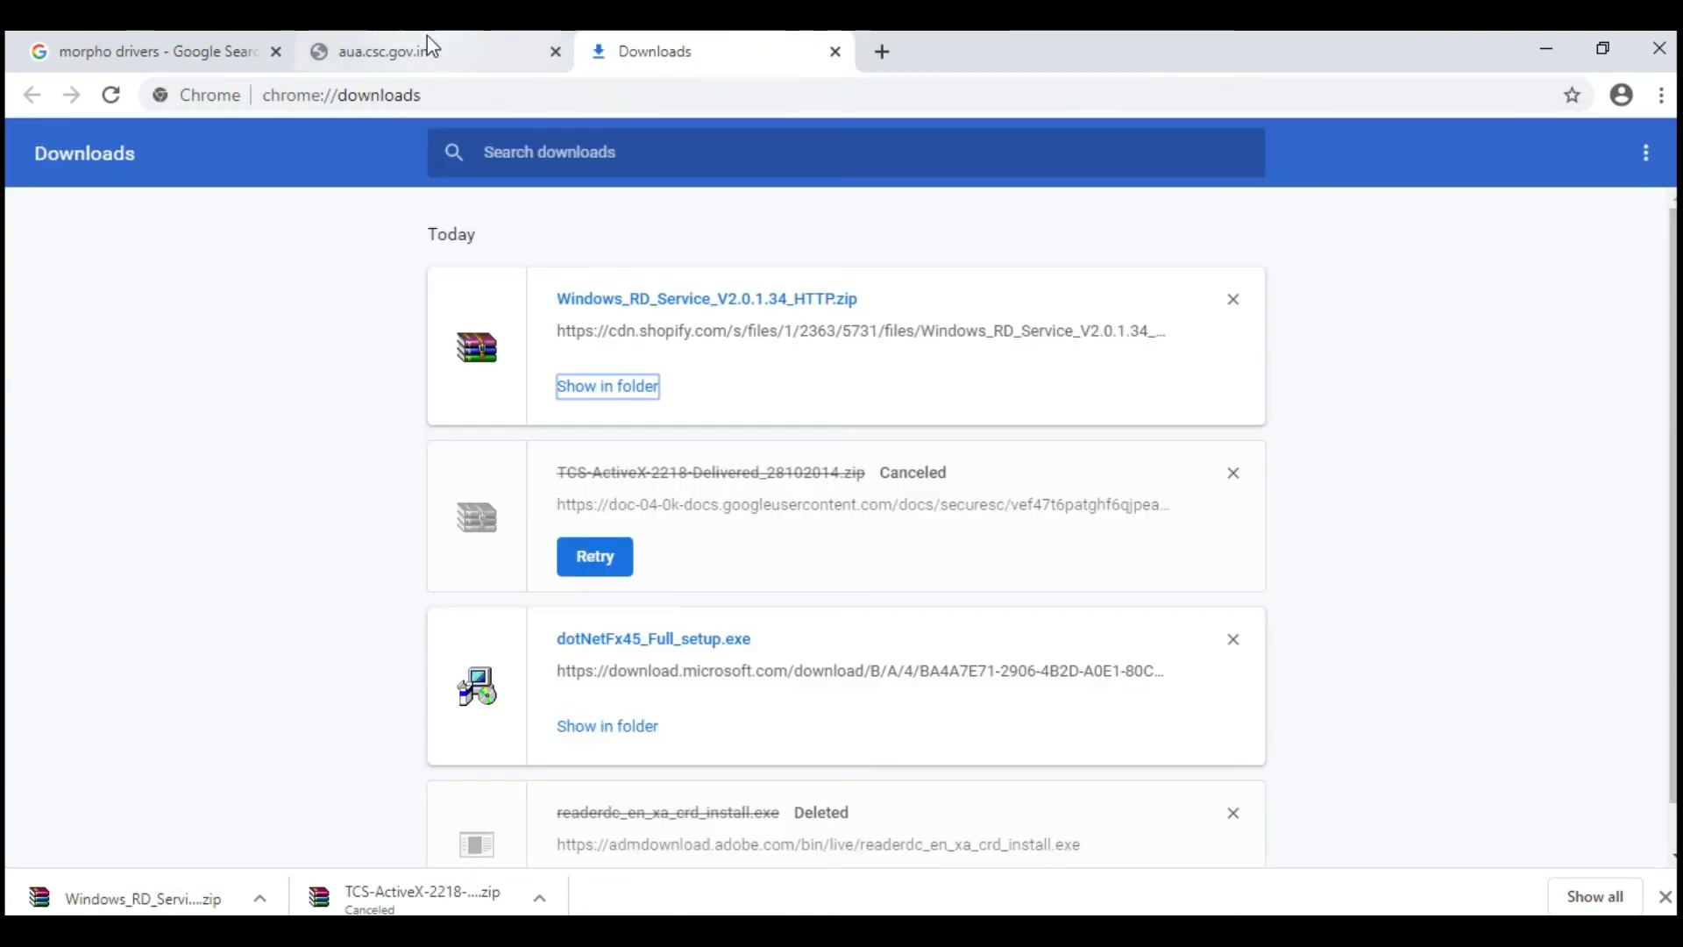
left_click(428, 37)
left_click(555, 52)
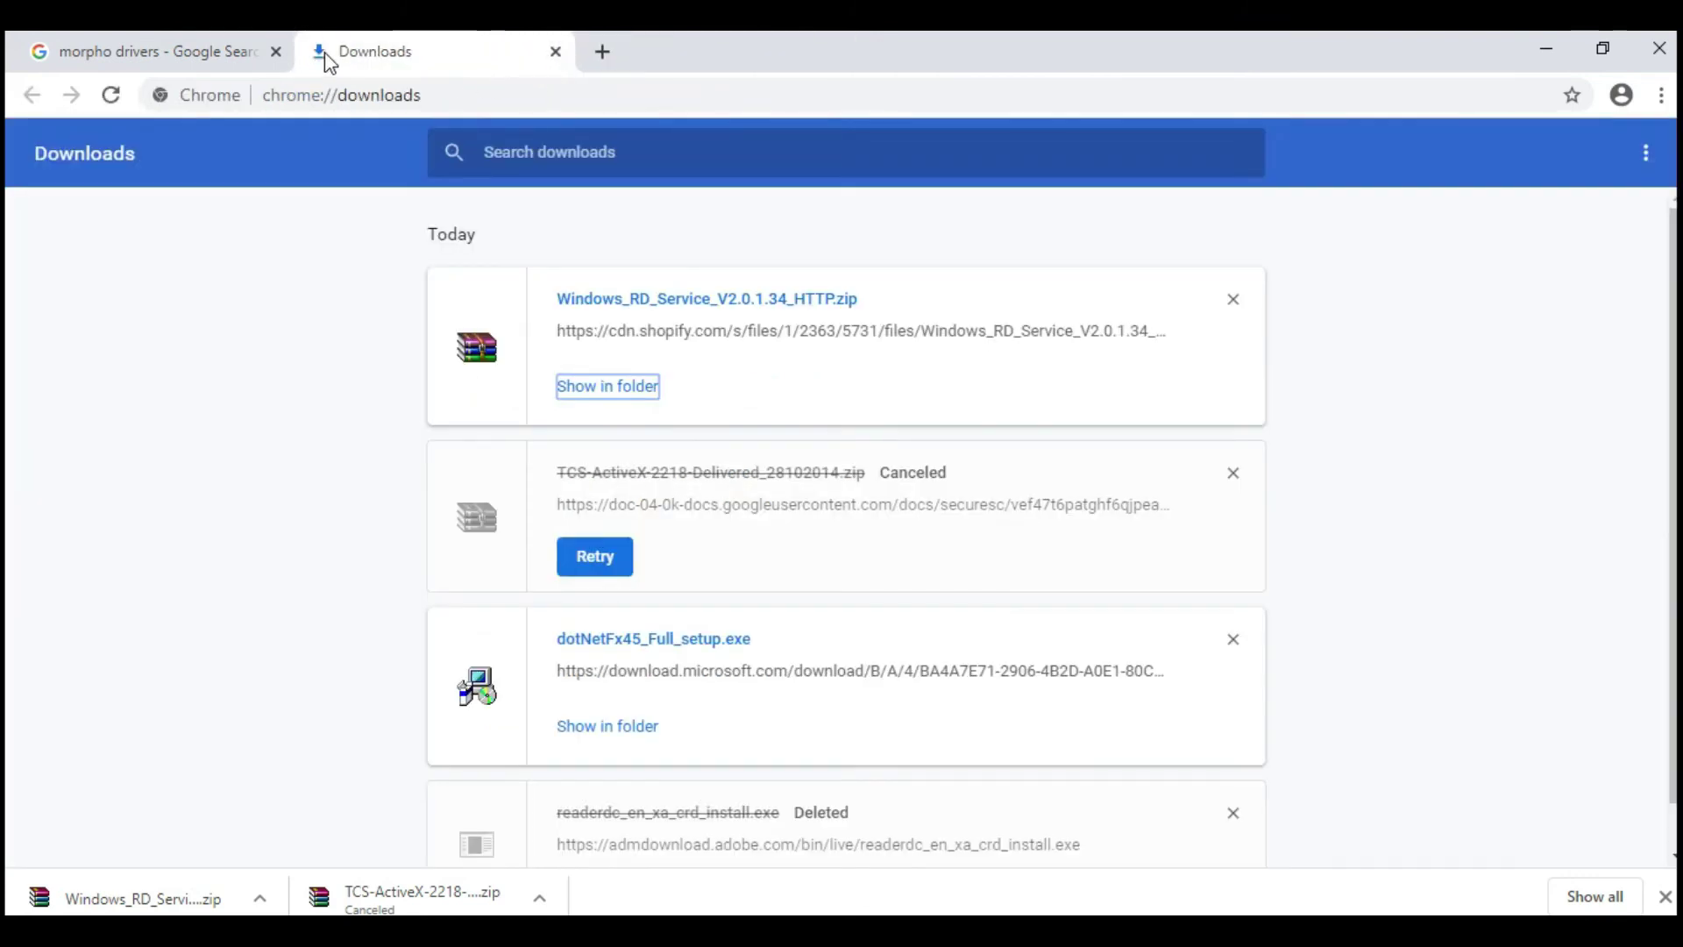
left_click(1546, 49)
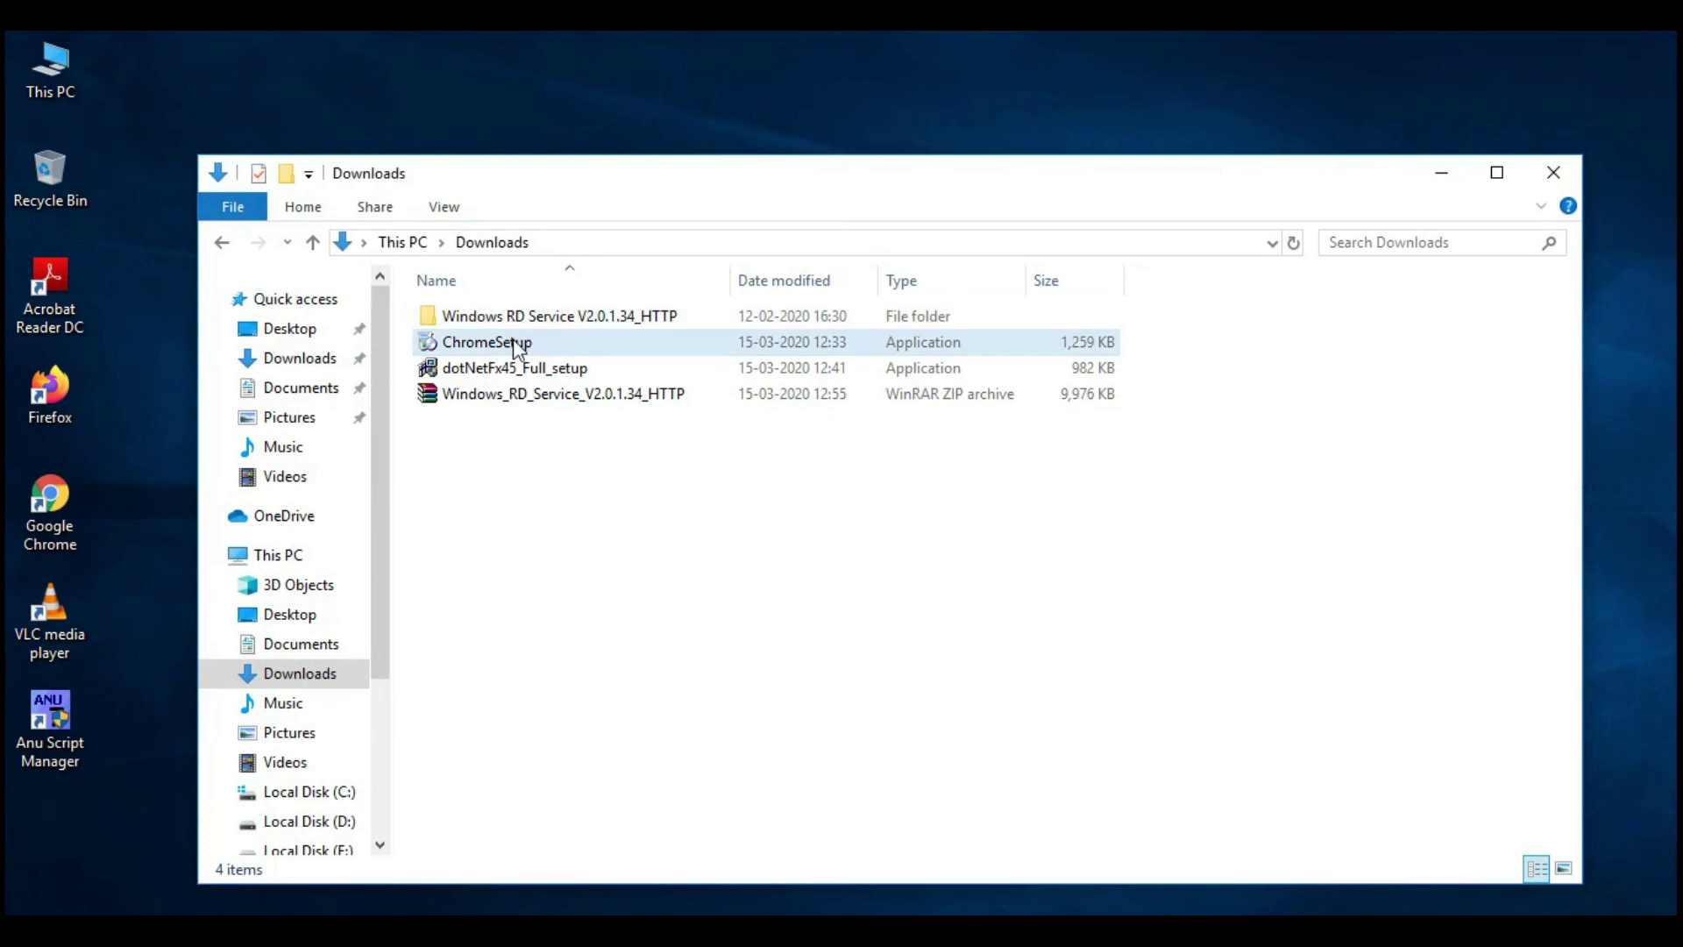
- Open the Windows RD Service V2.0.1.34_HTTP folder and open MorphoRDServiceTestPage with Google Chrome
double_click(504, 320)
right_click(482, 320)
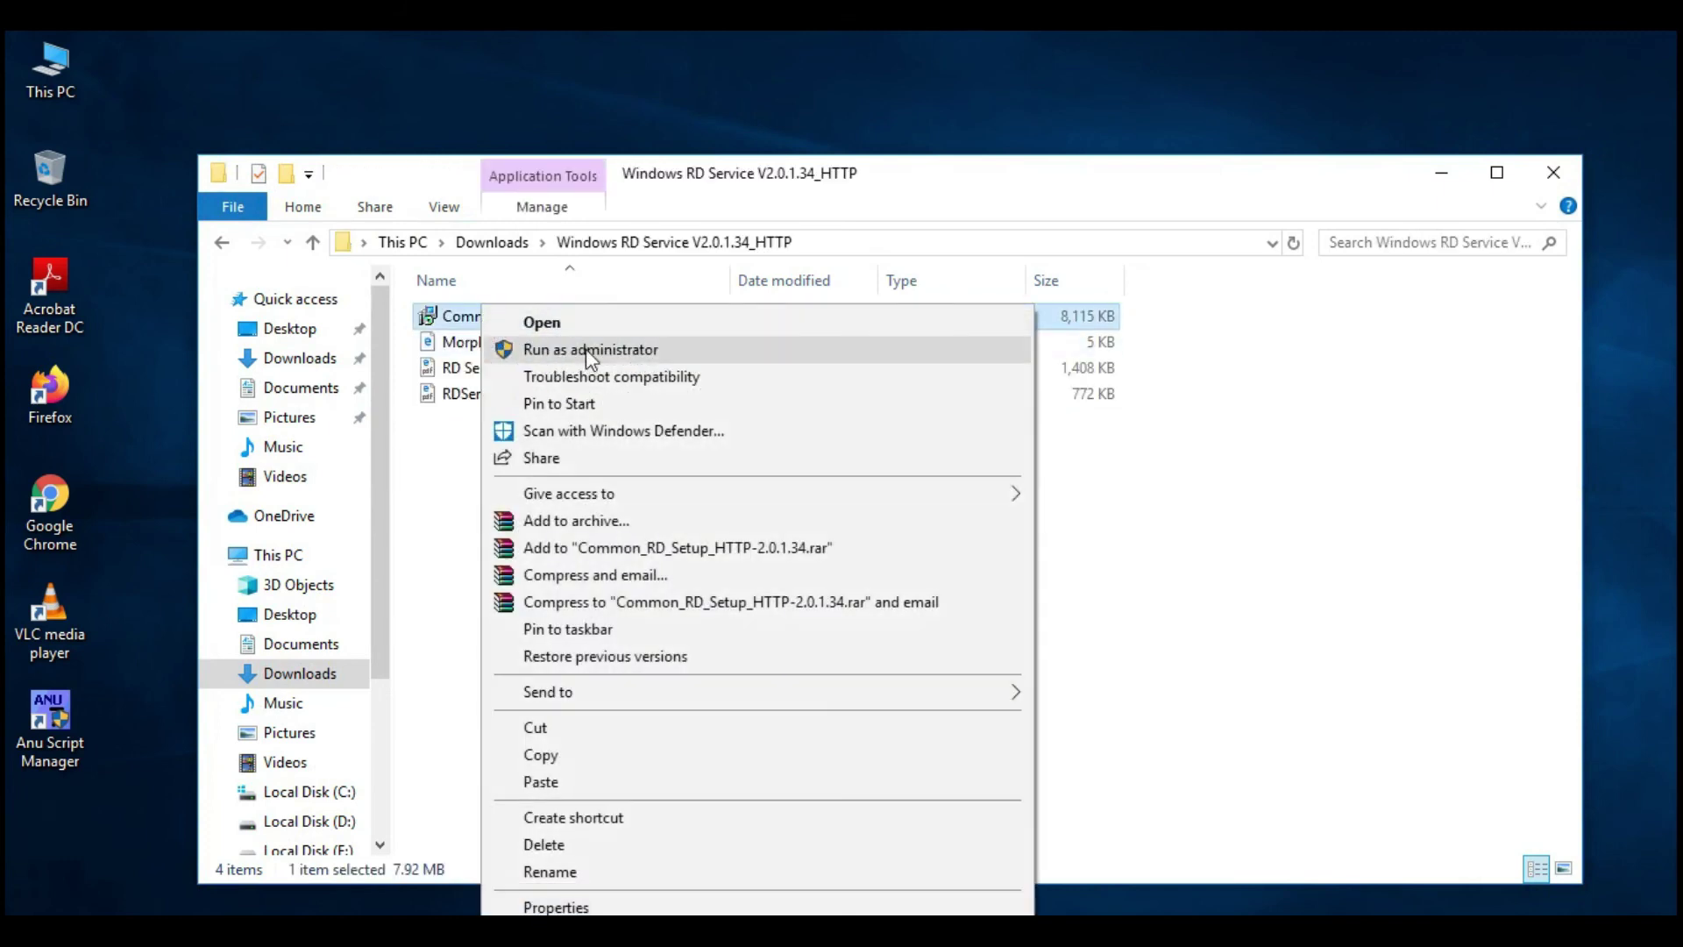
left_click(451, 344)
right_click(453, 344)
mouse_move(914, 445)
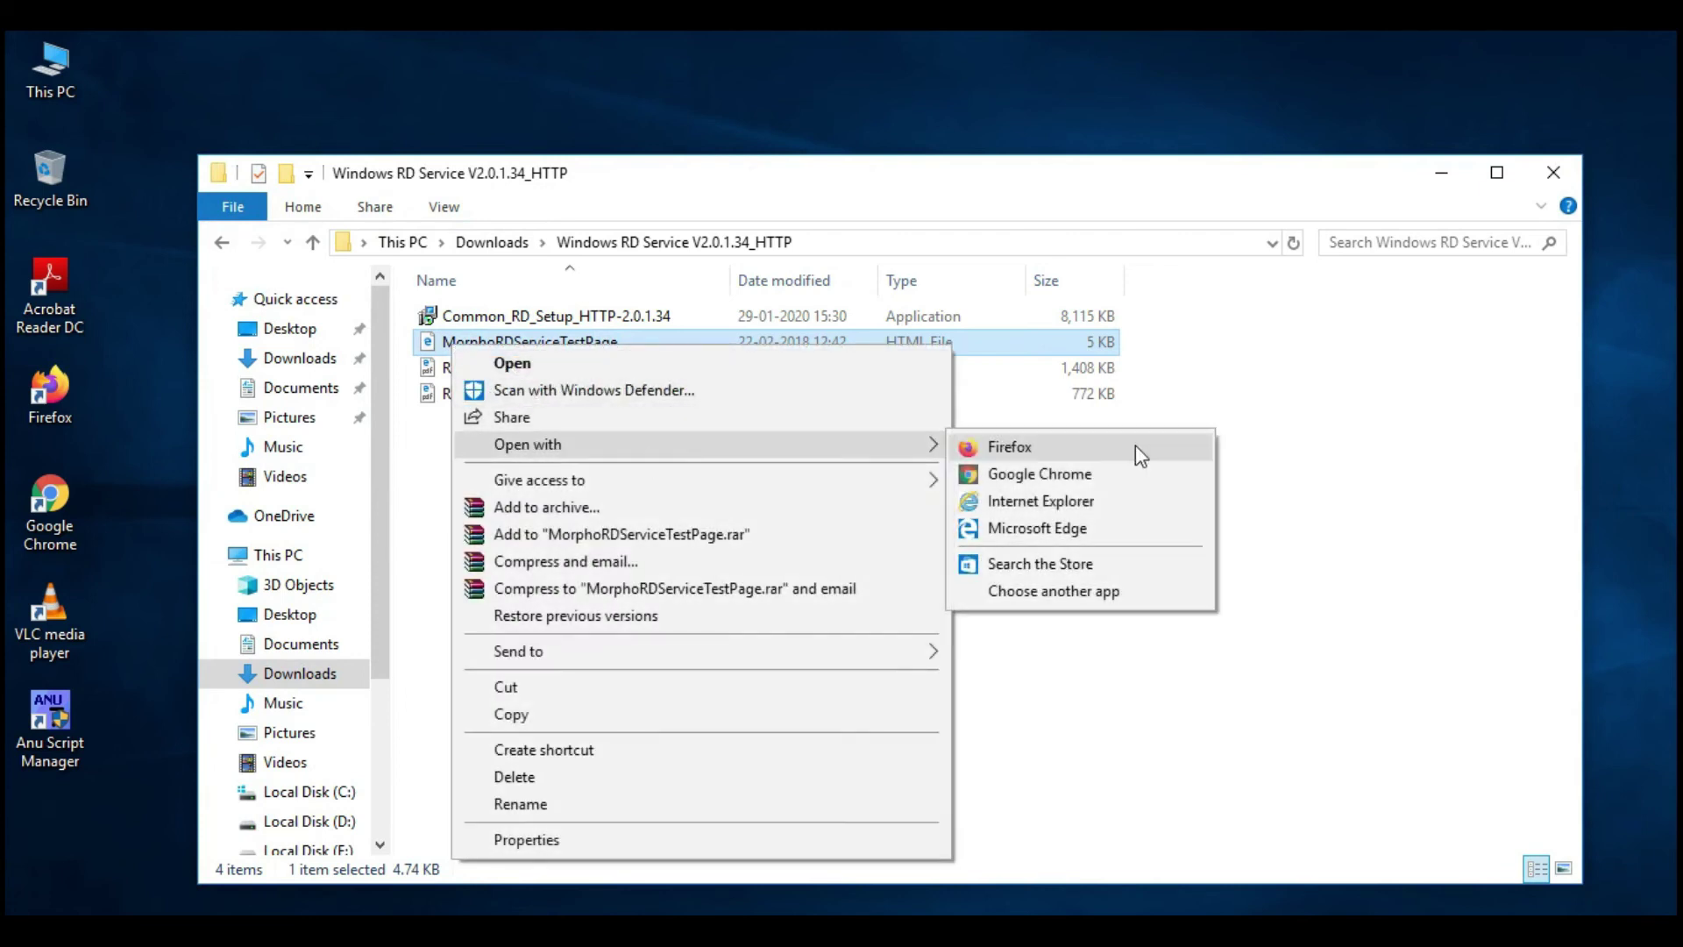
left_click(1070, 473)
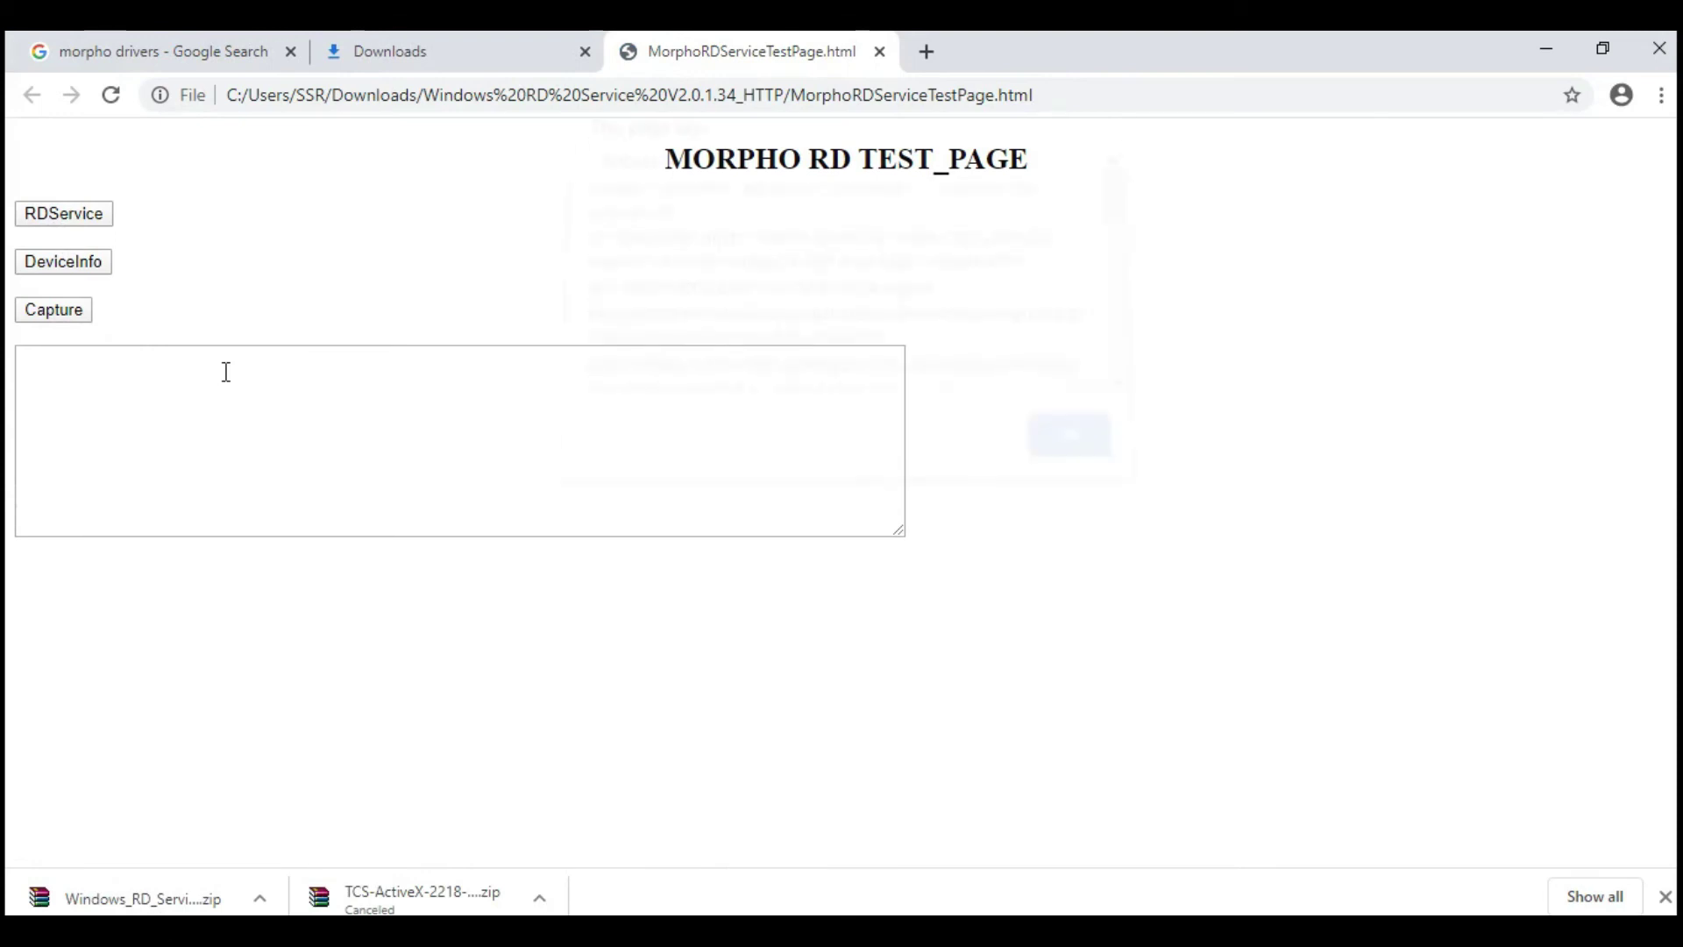
- Test the fingerprint capture and the RDService status on the Morpho RD test page, dismissing the response messages
left_click(1076, 442)
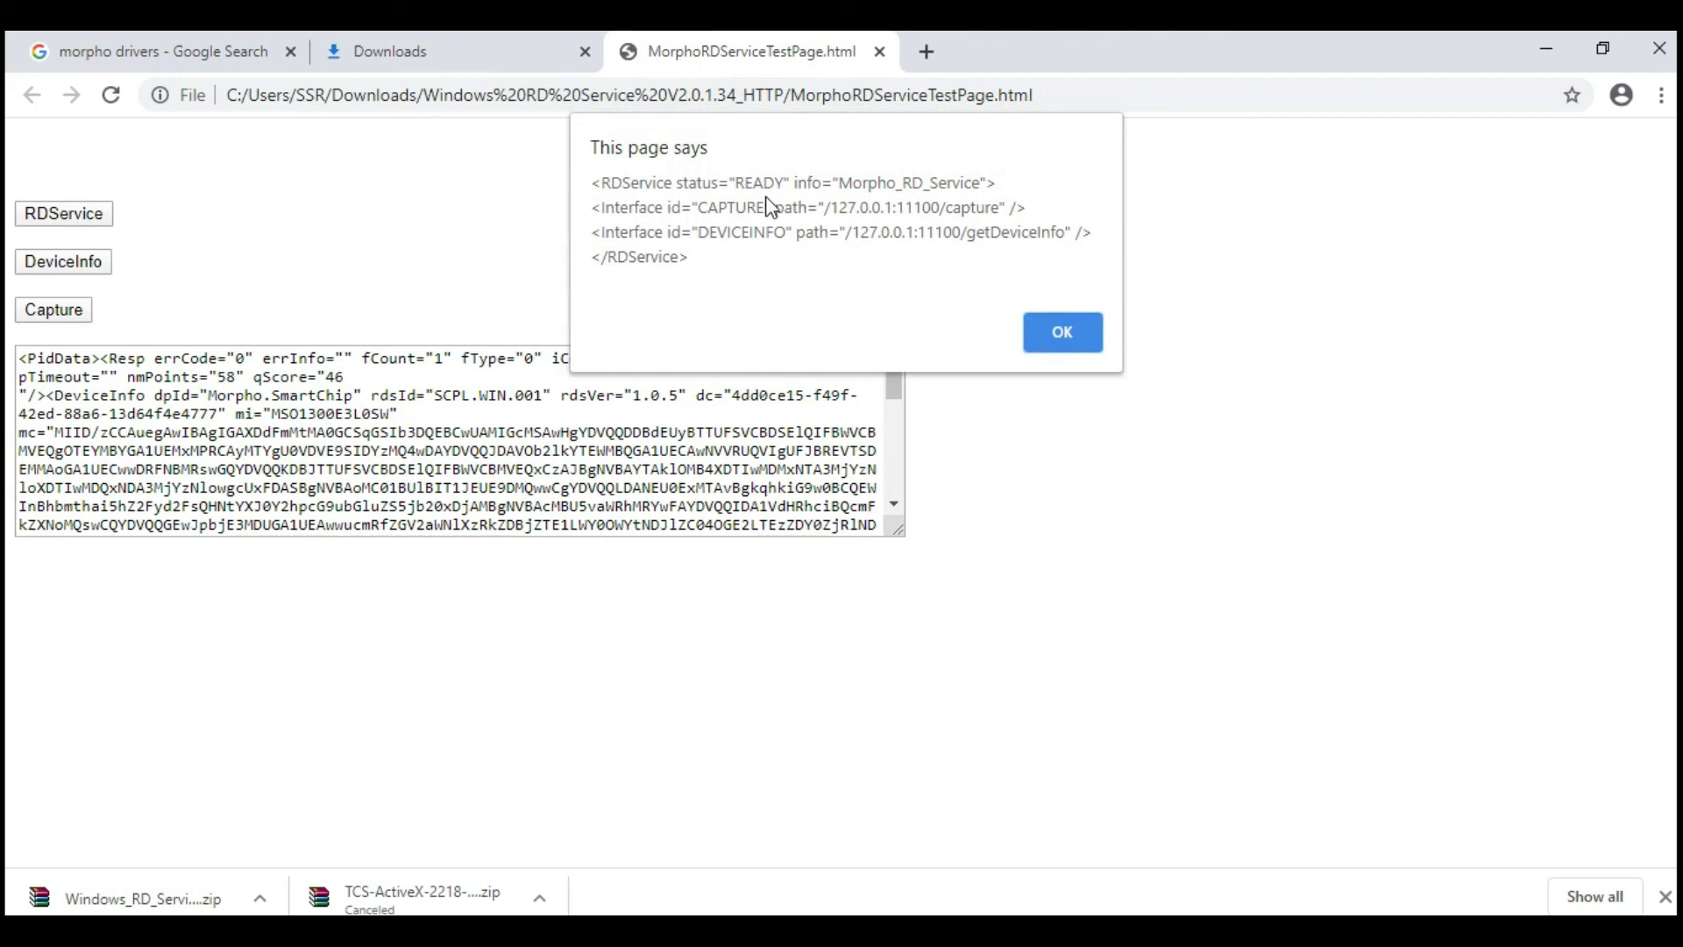
left_click(1061, 335)
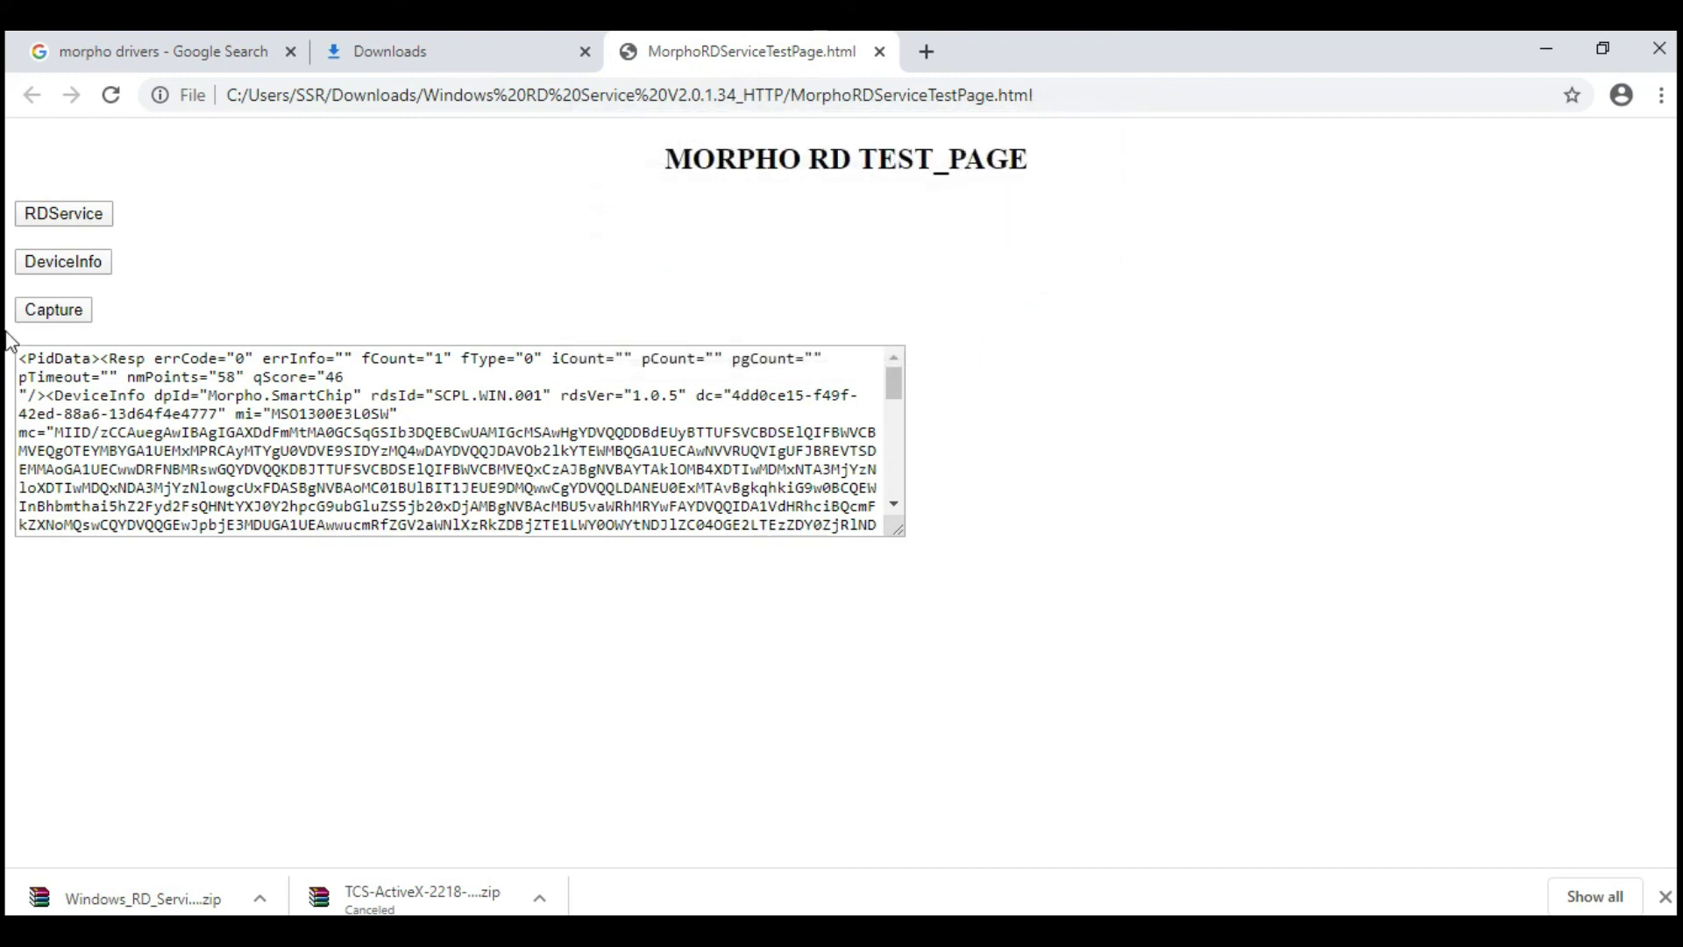